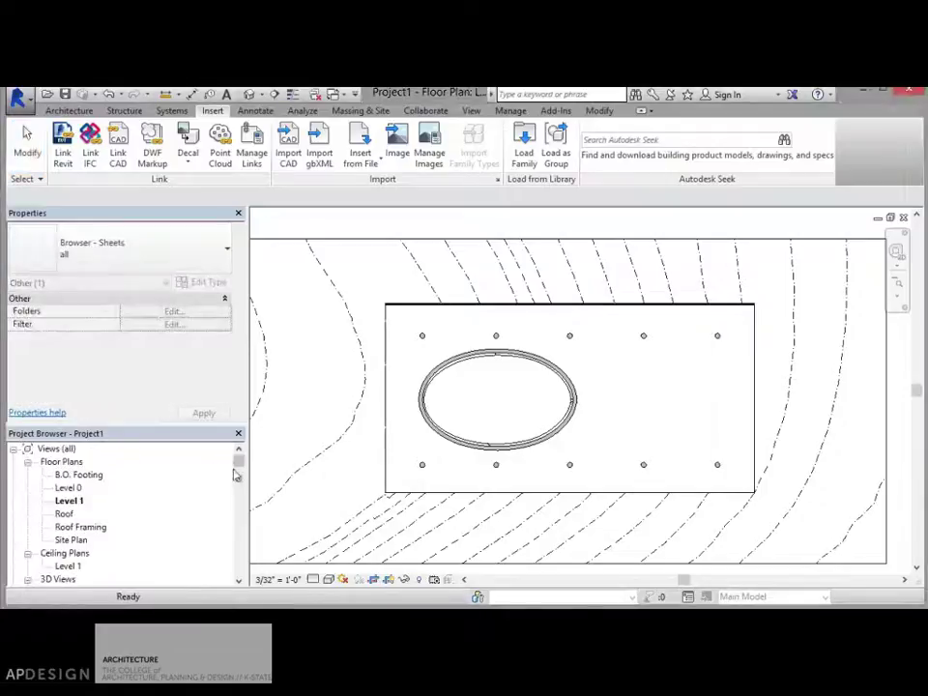
Back out of a new project and start a title block family from the D - 36 x 24 template.
{"action": "scroll", "coordinate": [235, 473], "scroll_direction": "down", "scroll_amount": 4}
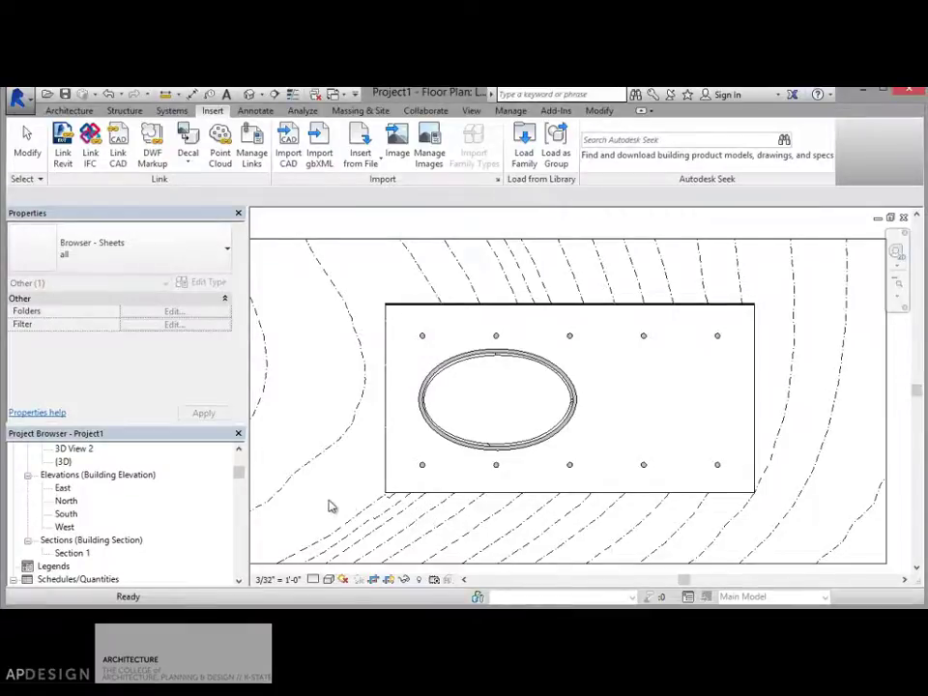
{"action": "scroll", "coordinate": [238, 465], "scroll_direction": "up", "scroll_amount": 4}
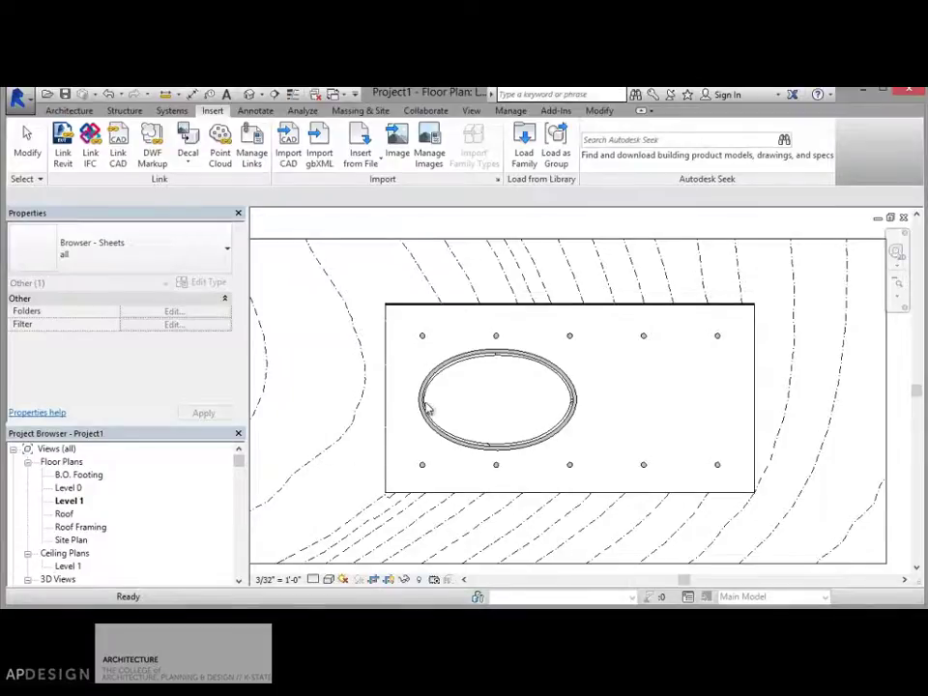
{"action": "left_click", "coordinate": [17, 97]}
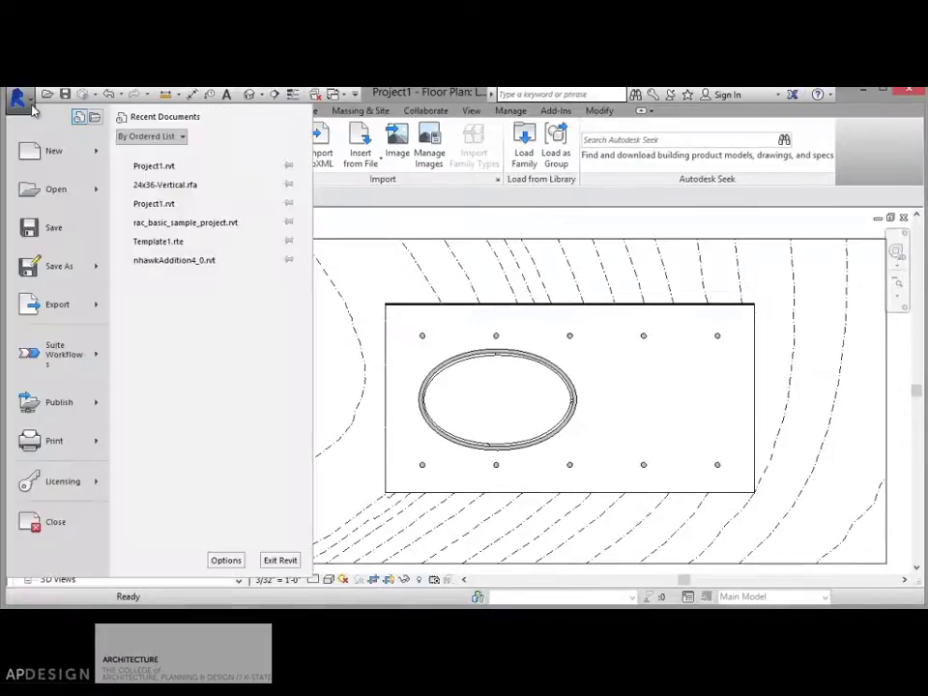
{"action": "left_click", "coordinate": [55, 149]}
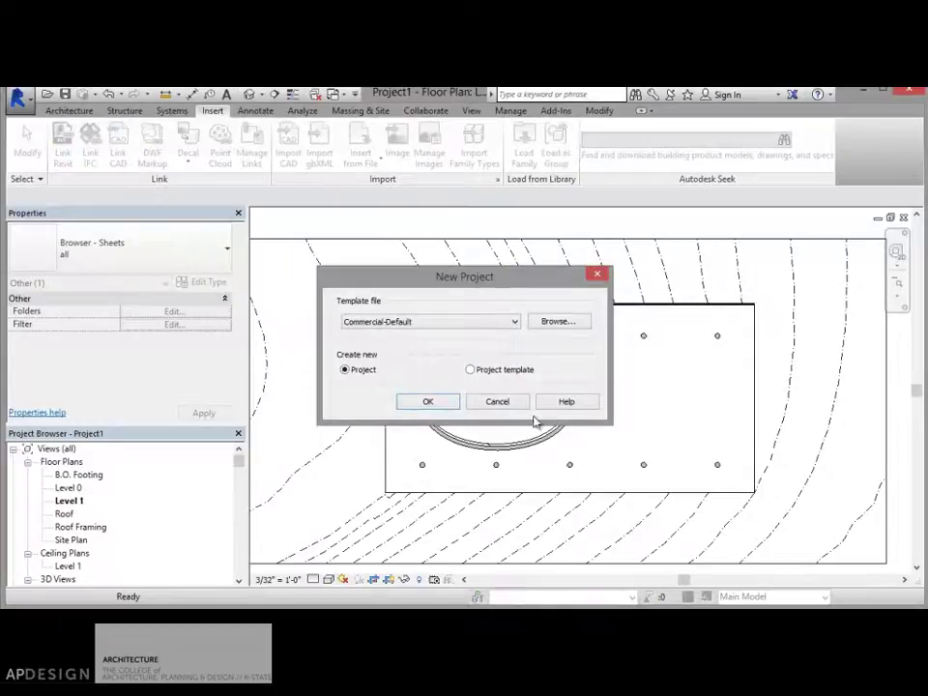
{"action": "left_click", "coordinate": [502, 402]}
{"action": "left_click", "coordinate": [17, 96]}
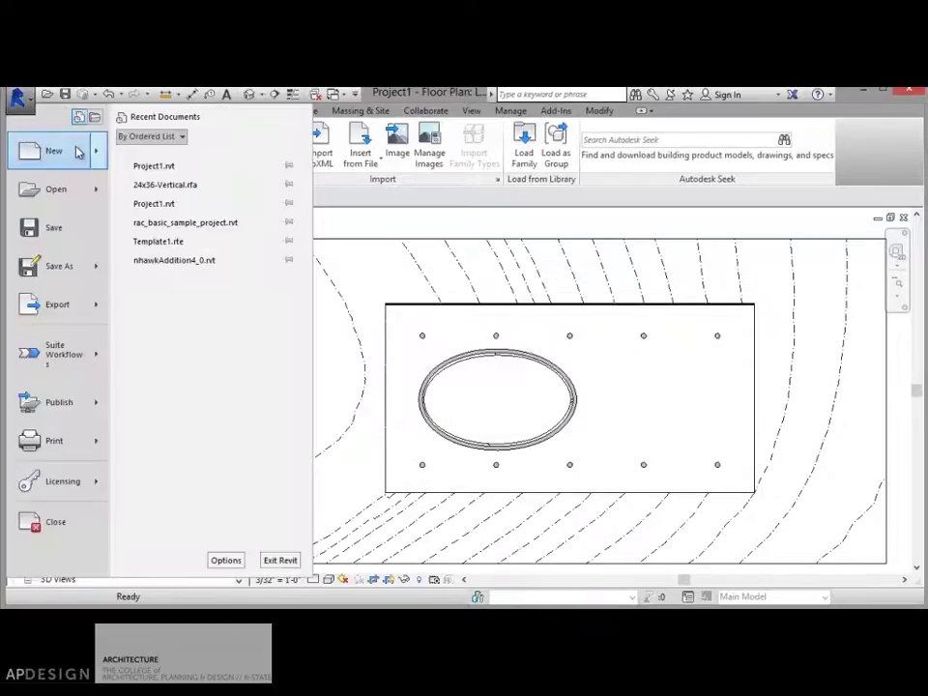
{"action": "mouse_move", "coordinate": [97, 155]}
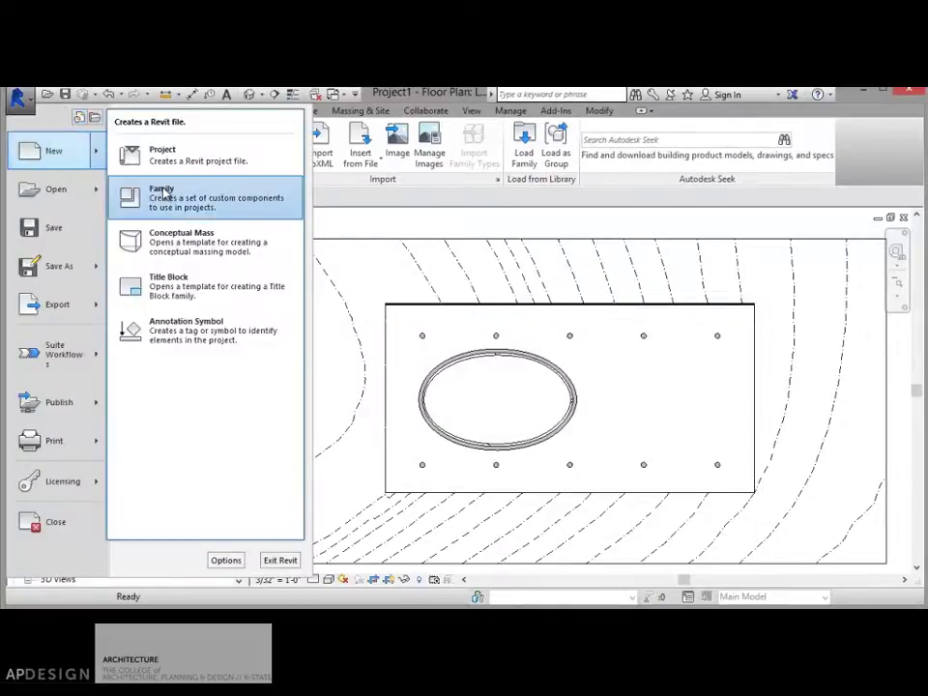
{"action": "left_click", "coordinate": [183, 290]}
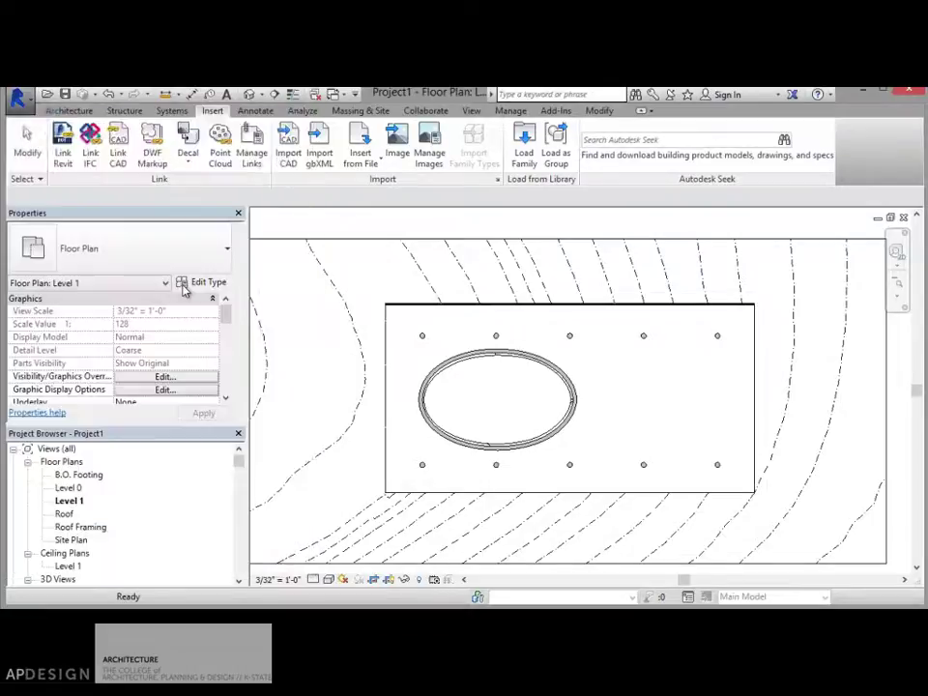
{"action": "left_click", "coordinate": [391, 260]}
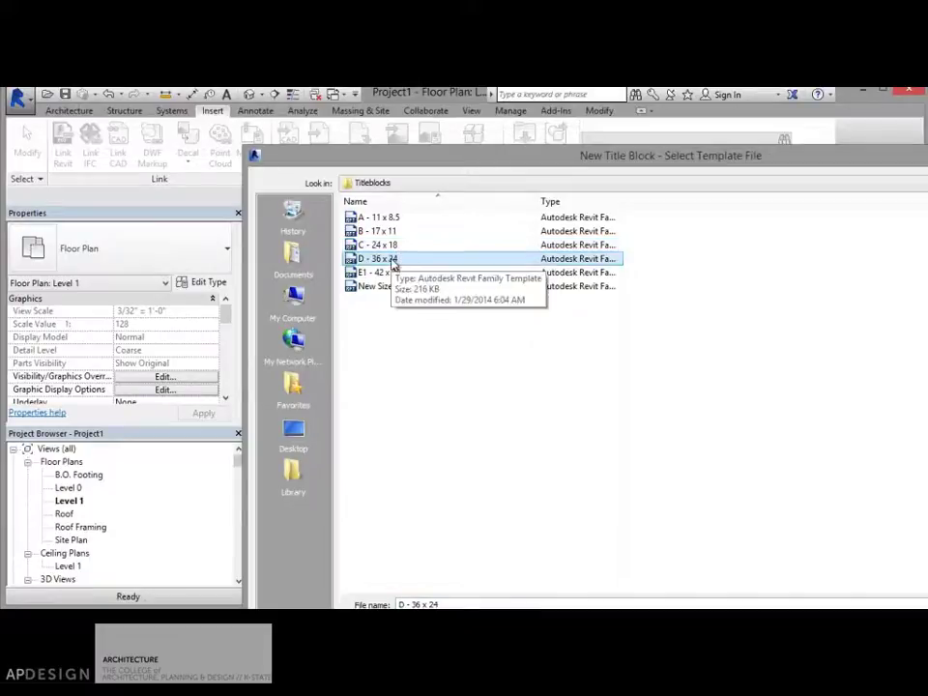
{"action": "double_click", "coordinate": [391, 260]}
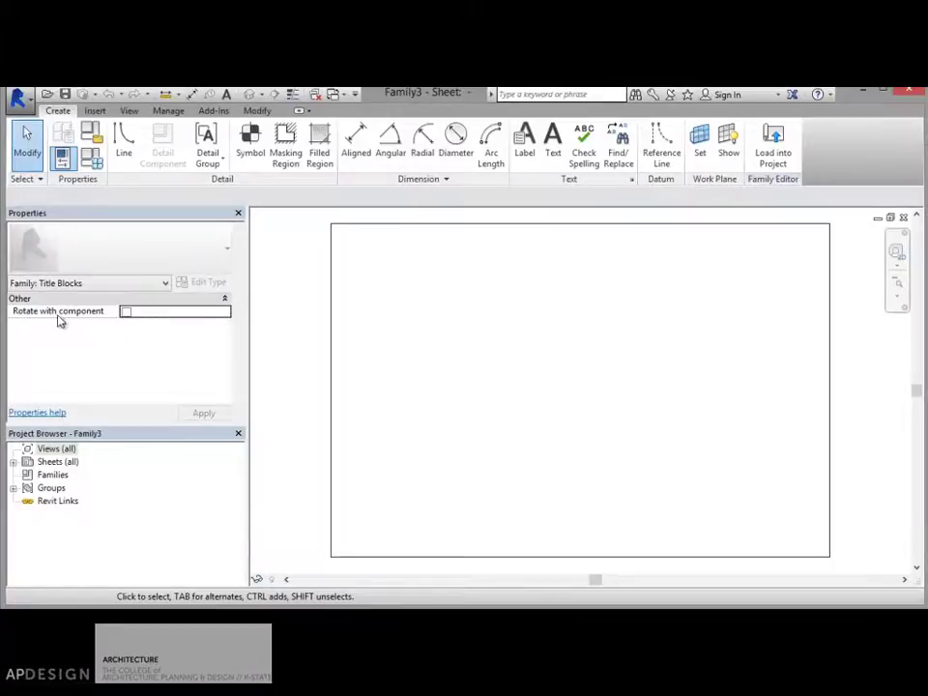
Enable Rotate with component, then save the family as '24x36', trimming 'Vertical' from the suggested name.
{"action": "left_click", "coordinate": [127, 312]}
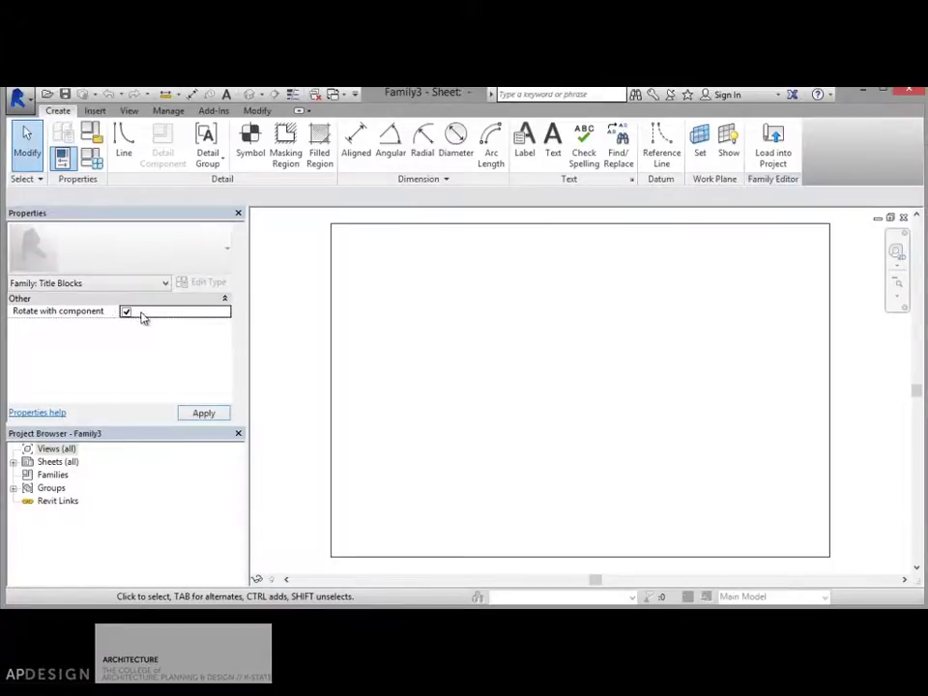
{"action": "left_click", "coordinate": [213, 413]}
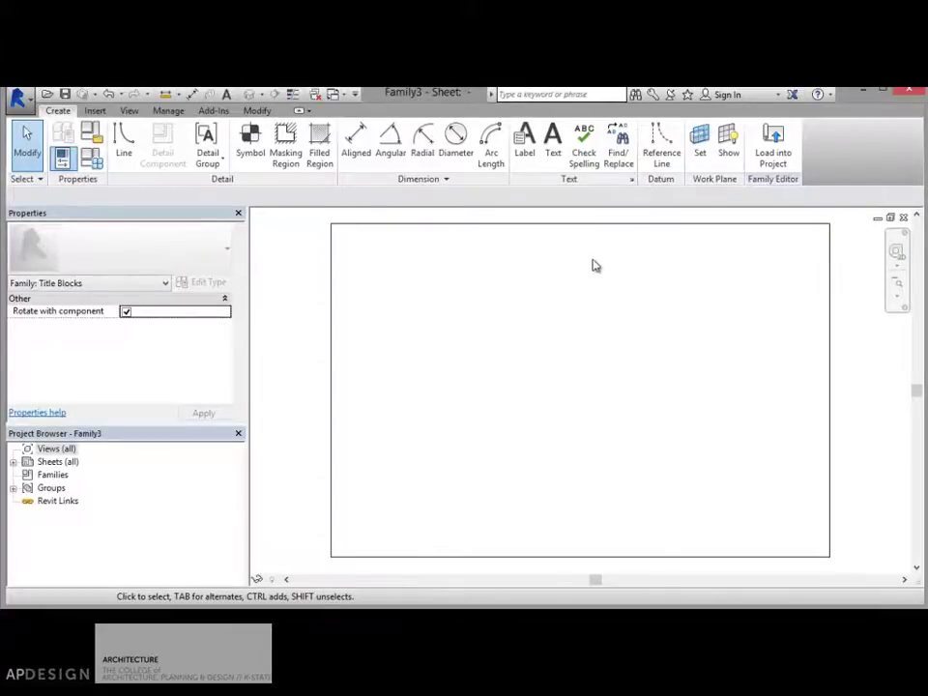
{"action": "left_click", "coordinate": [16, 97]}
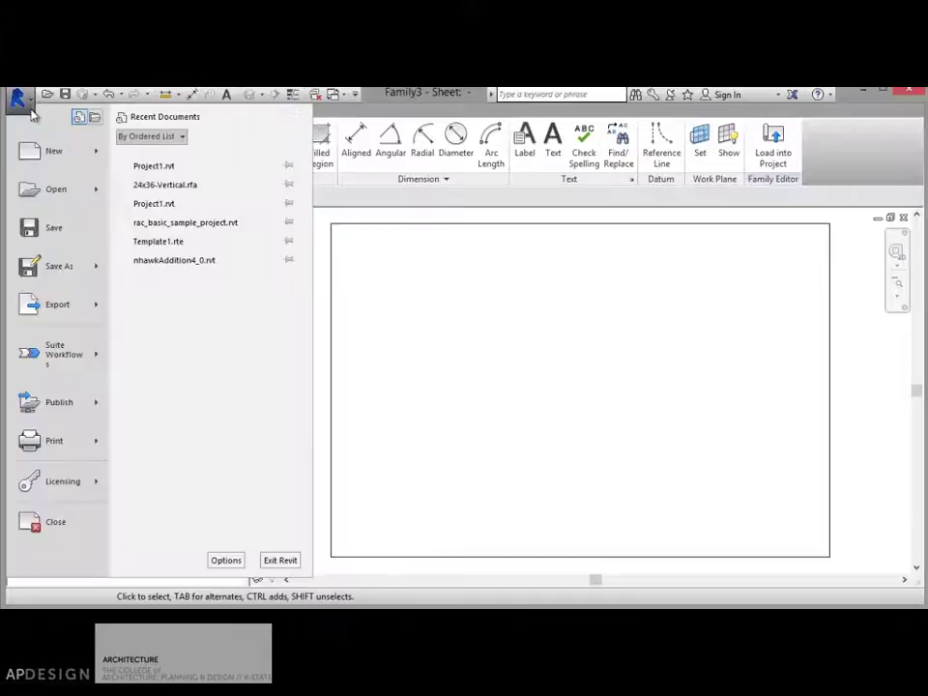
{"action": "mouse_move", "coordinate": [70, 259]}
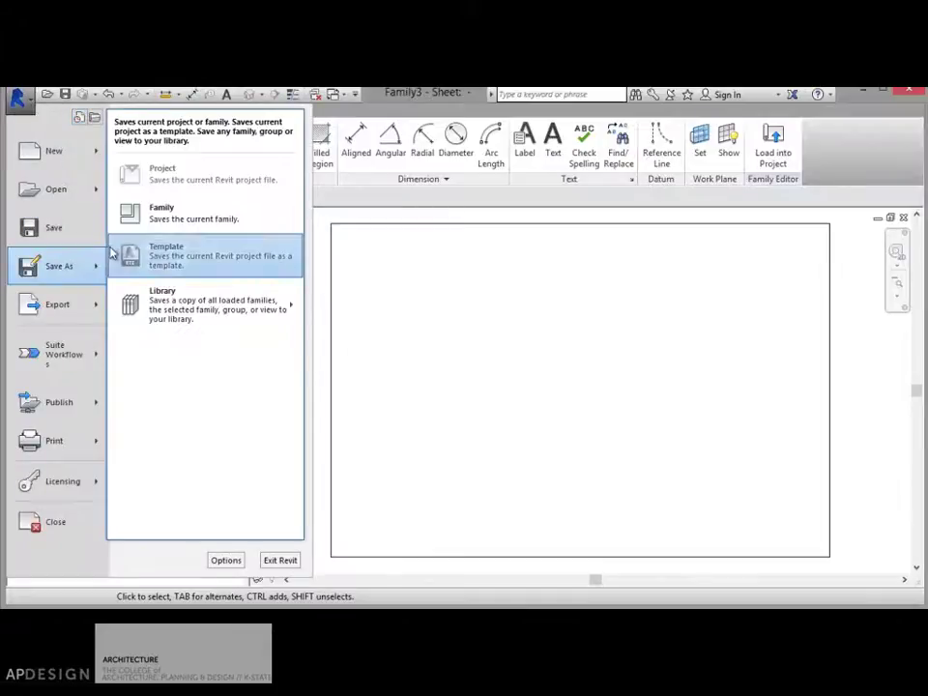
{"action": "left_click", "coordinate": [72, 237]}
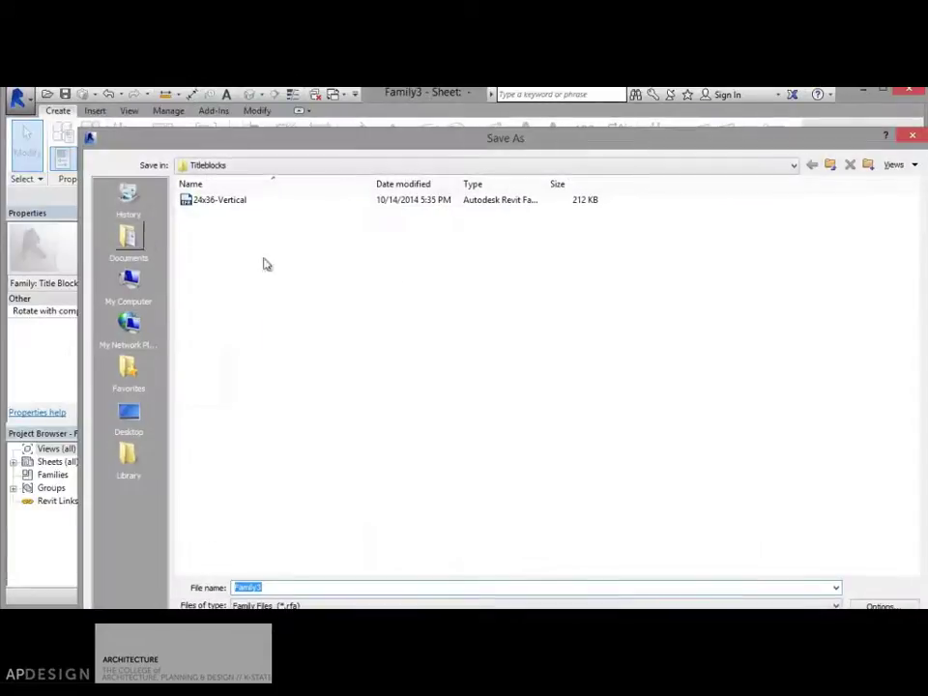
{"action": "left_click", "coordinate": [224, 202]}
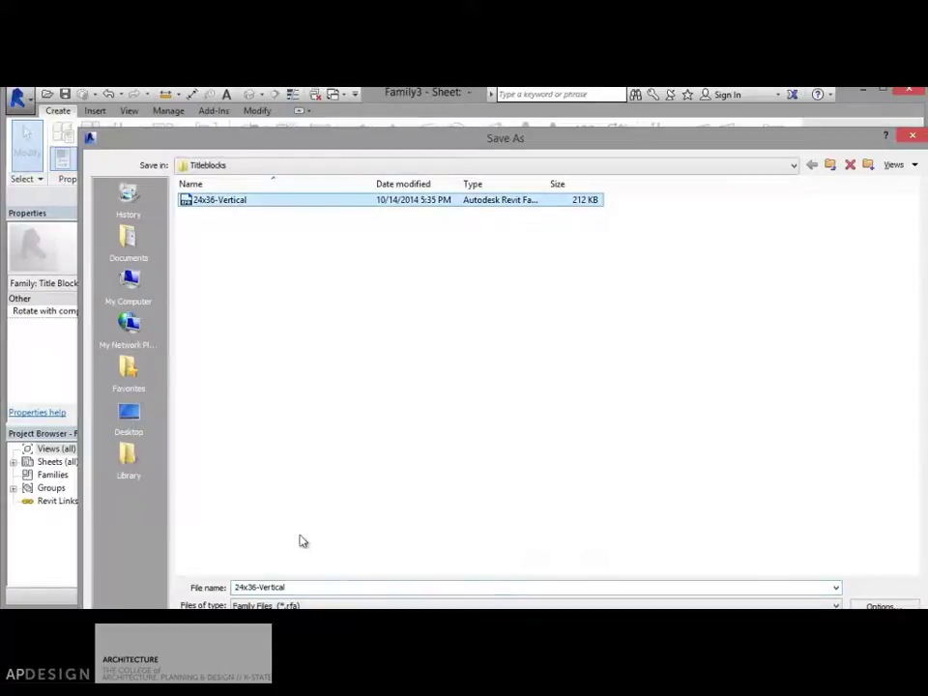
{"action": "left_click_drag", "start_coordinate": [296, 587], "coordinate": [262, 586]}
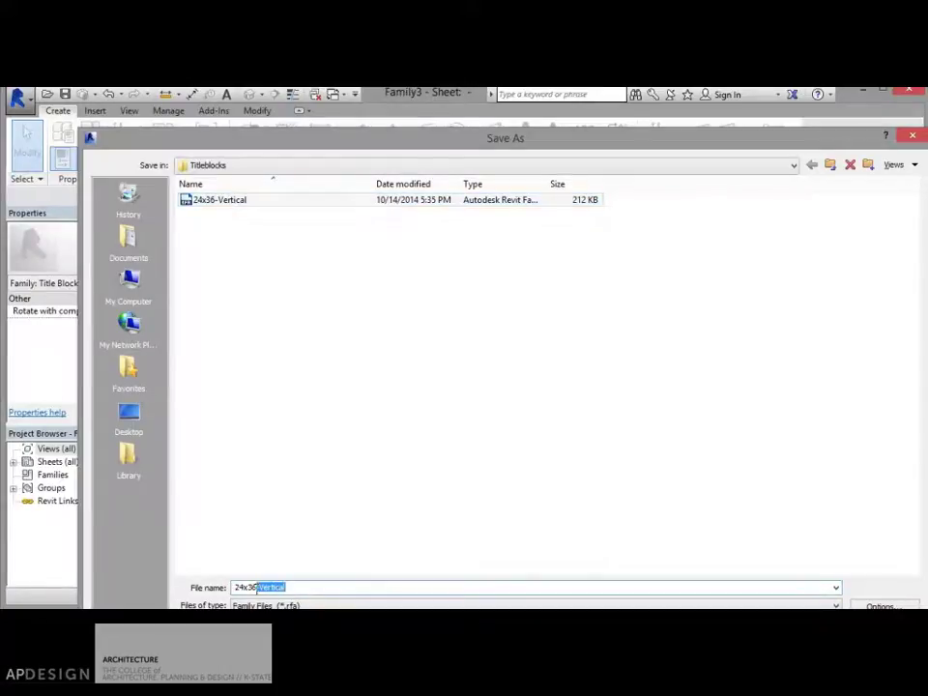
{"action": "key", "text": "BackSpace"}
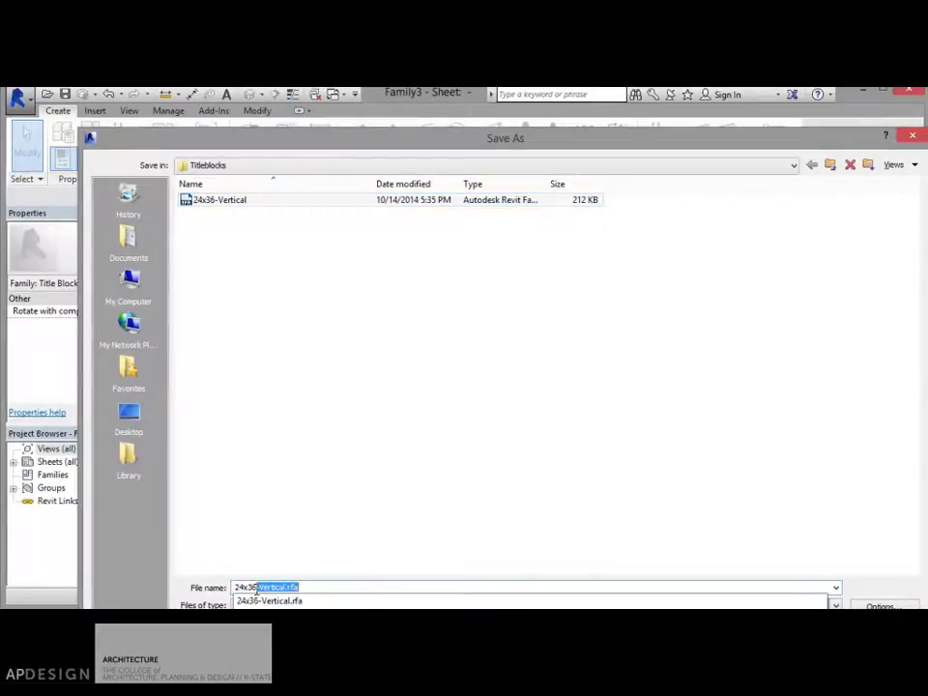
{"action": "key", "text": "Delete"}
{"action": "key", "text": "Return"}
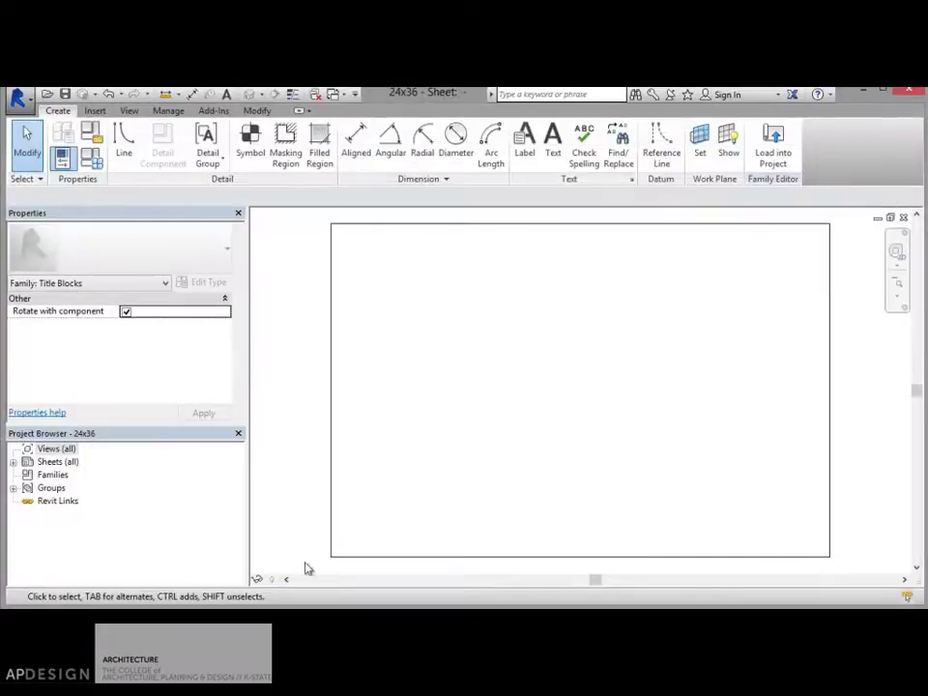
Load the 24x36 title block into Project1.rvt.
{"action": "left_click", "coordinate": [772, 167]}
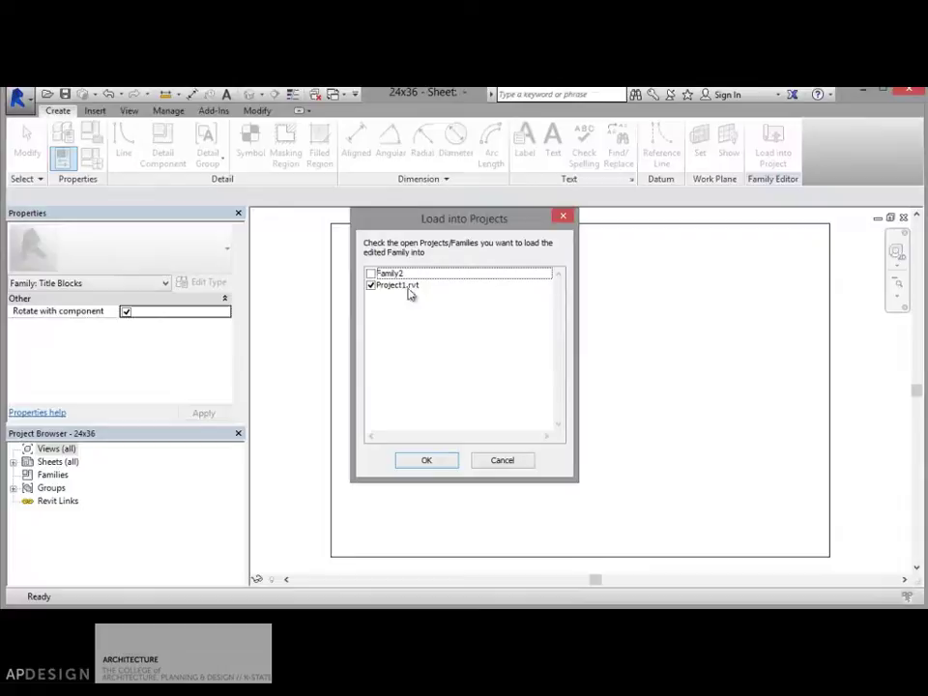
{"action": "left_click", "coordinate": [426, 461]}
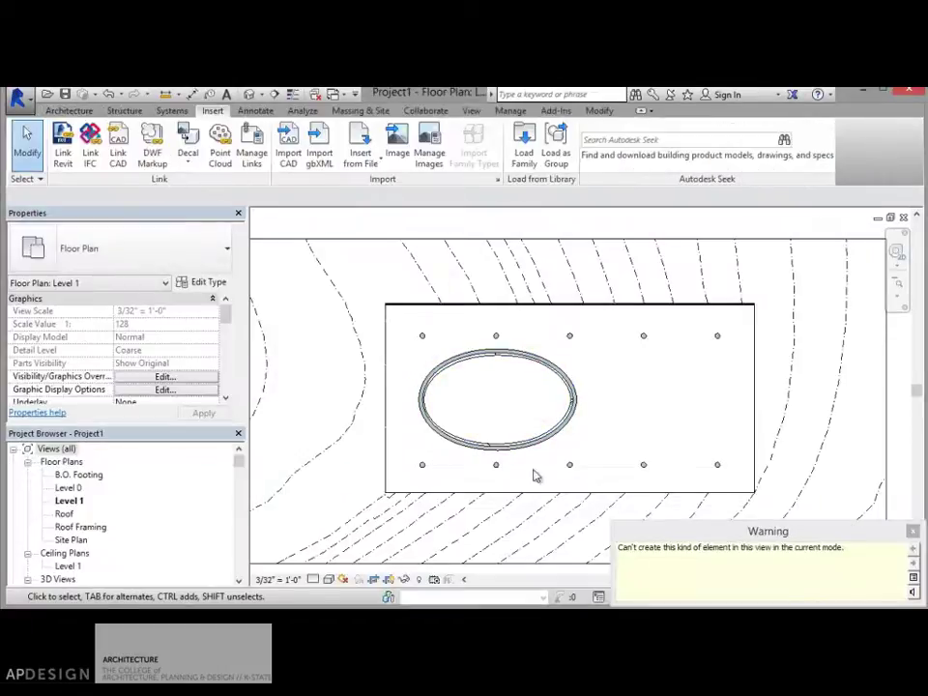
{"action": "left_click_drag", "start_coordinate": [235, 473], "coordinate": [240, 491]}
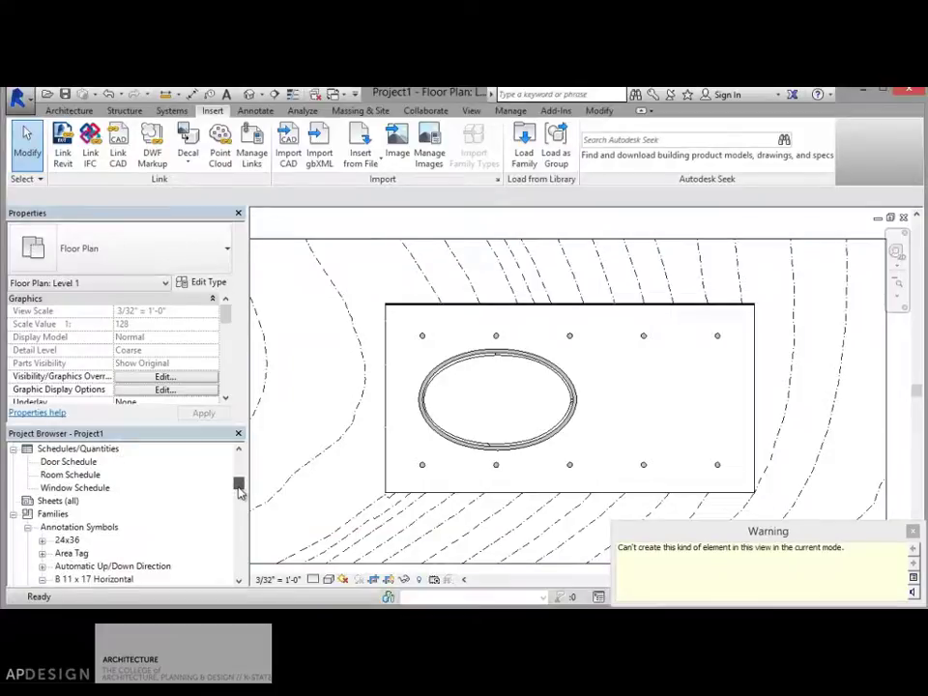
Create a new sheet from Sheets (all) using the 24x36 title block.
{"action": "left_click", "coordinate": [58, 500]}
{"action": "right_click", "coordinate": [76, 503]}
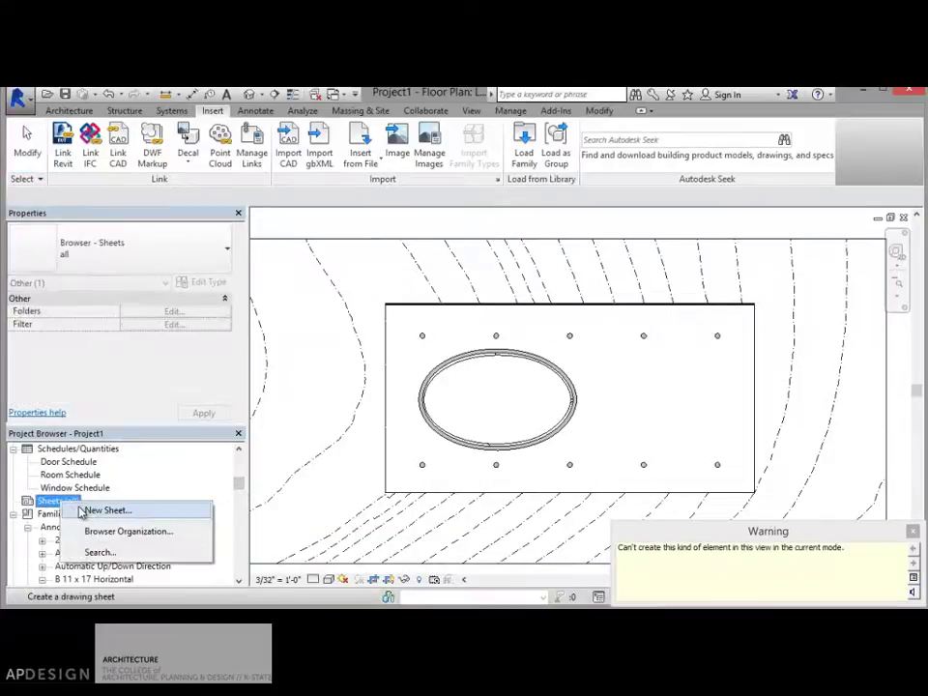
{"action": "left_click", "coordinate": [83, 511]}
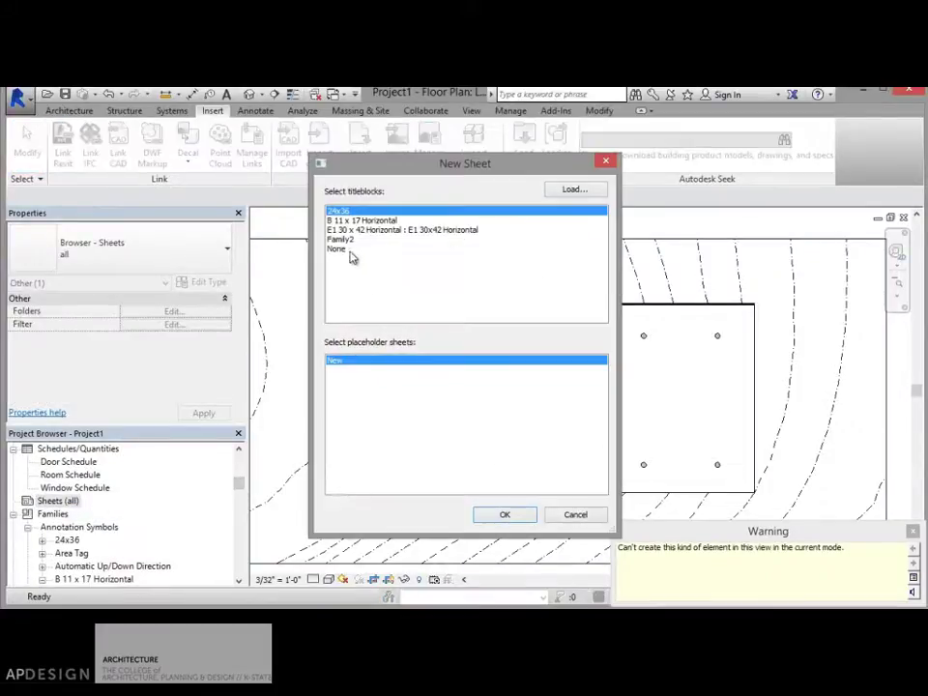
{"action": "left_click", "coordinate": [517, 518]}
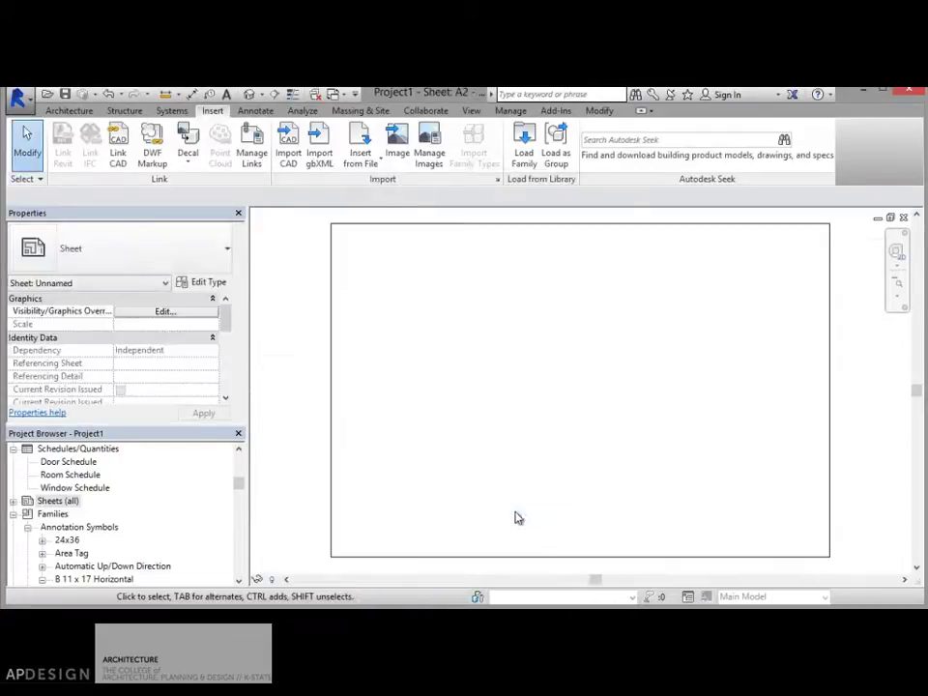
Rotate the 24x36 title block on sheet A2 by 90° into portrait, then deselect it.
{"action": "left_click", "coordinate": [332, 453]}
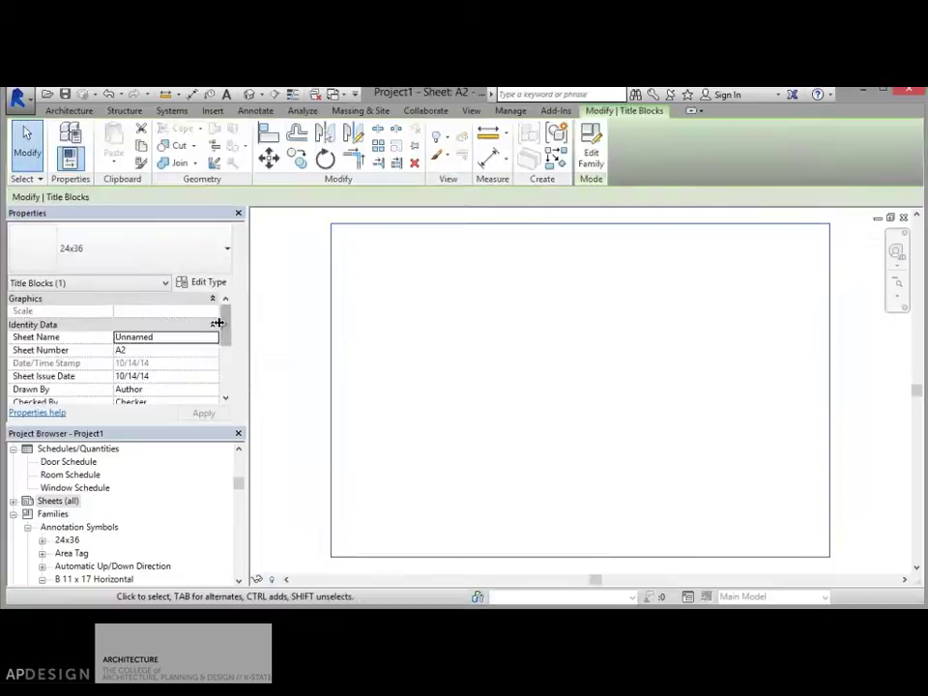
{"action": "mouse_move", "coordinate": [224, 329]}
{"action": "left_mouse_down"}
{"action": "mouse_move", "coordinate": [226, 382]}
{"action": "mouse_move", "coordinate": [238, 328]}
{"action": "left_mouse_up"}
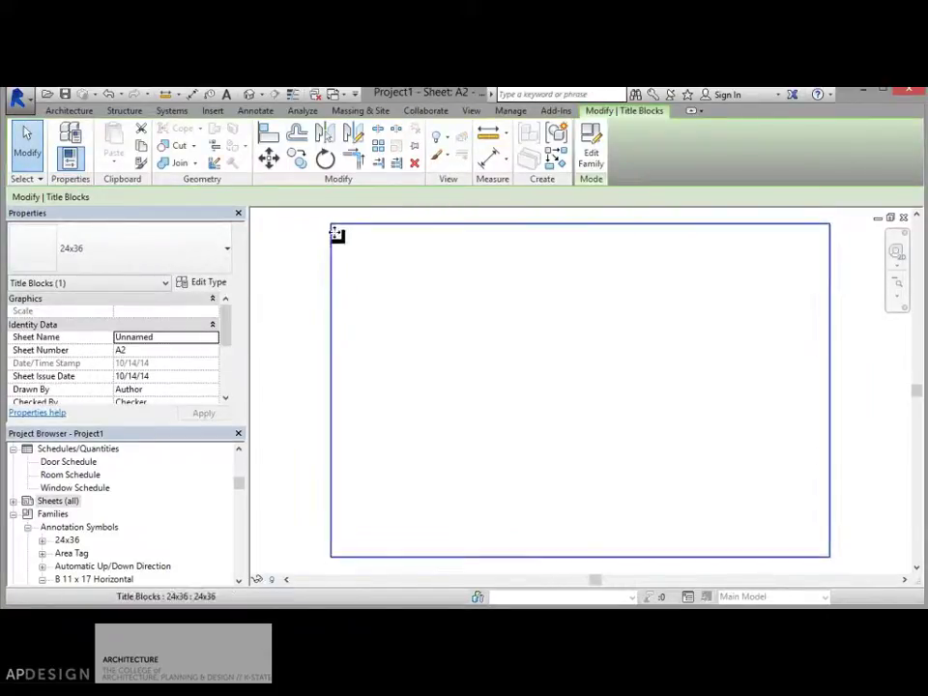
{"action": "left_click", "coordinate": [324, 160]}
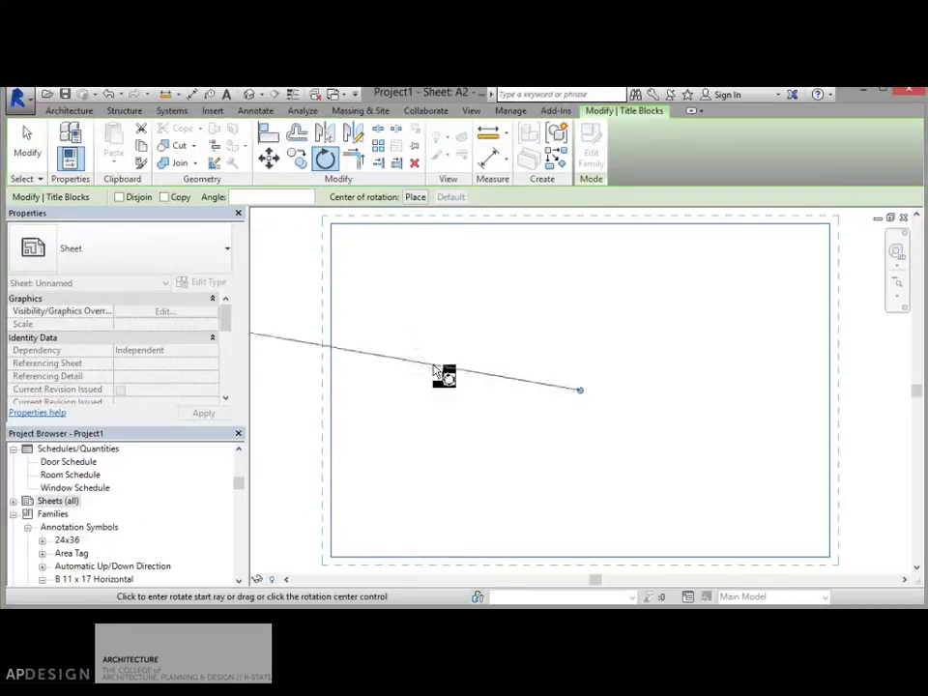
{"action": "left_click", "coordinate": [449, 391]}
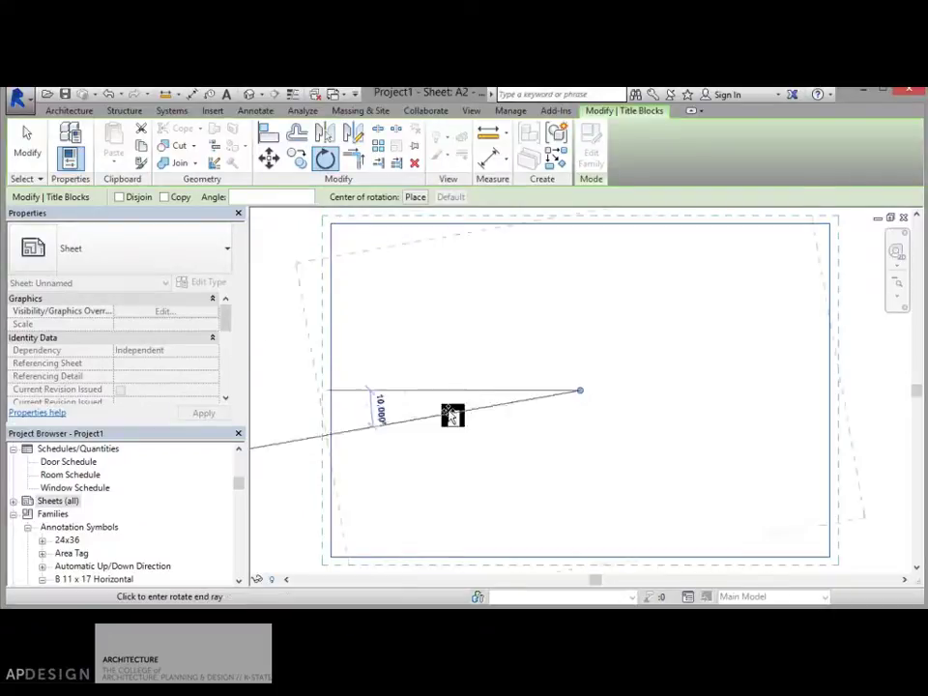
{"action": "left_click", "coordinate": [583, 504]}
{"action": "scroll", "coordinate": [583, 505], "scroll_direction": "down", "scroll_amount": 3}
{"action": "scroll", "coordinate": [648, 484], "scroll_direction": "up", "scroll_amount": 1}
{"action": "left_click", "coordinate": [708, 491]}
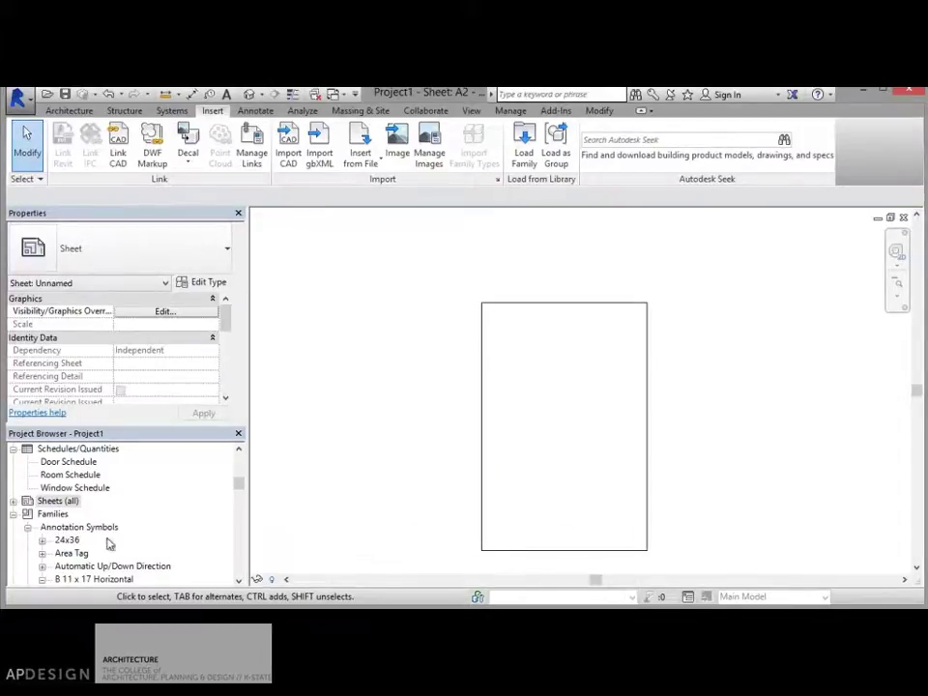
{"action": "left_click_drag", "start_coordinate": [239, 492], "coordinate": [241, 460]}
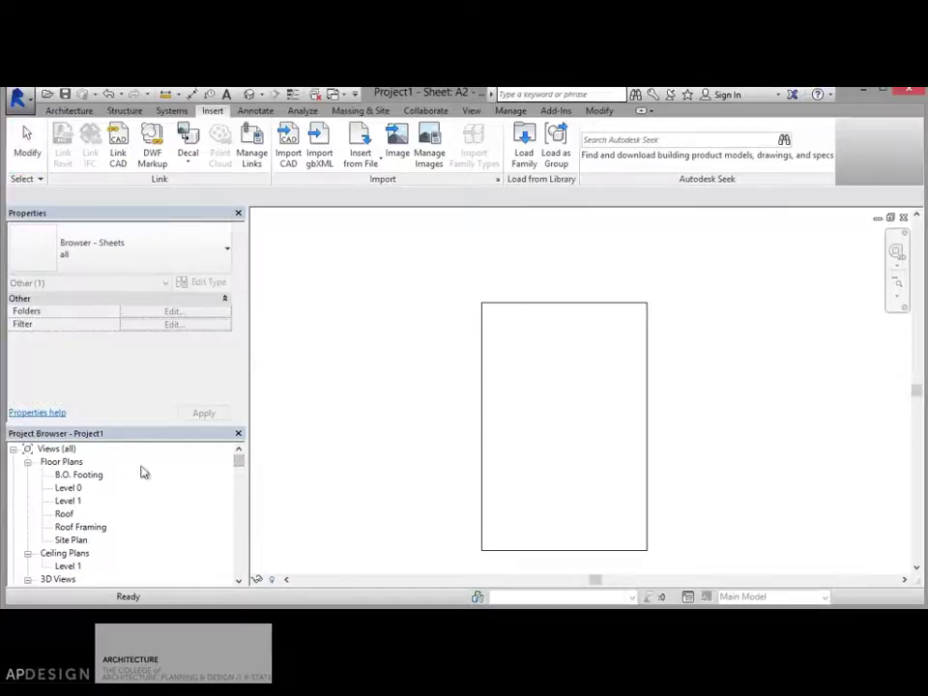
Open the Level 0 plan, Level 1 plan and Section 1 in turn to review them.
{"action": "left_click", "coordinate": [76, 489]}
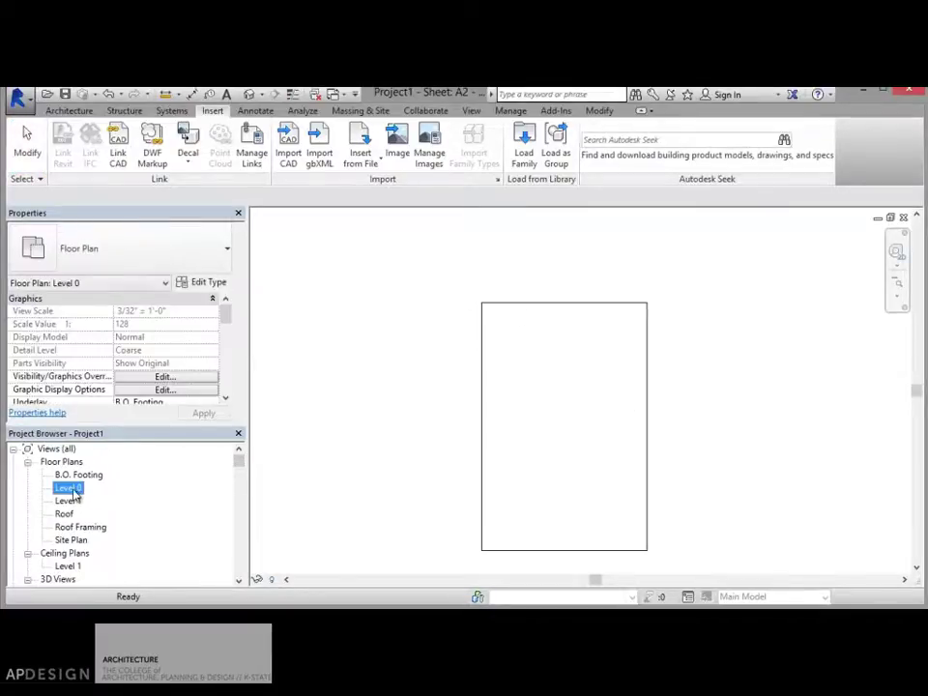
{"action": "double_click", "coordinate": [70, 490]}
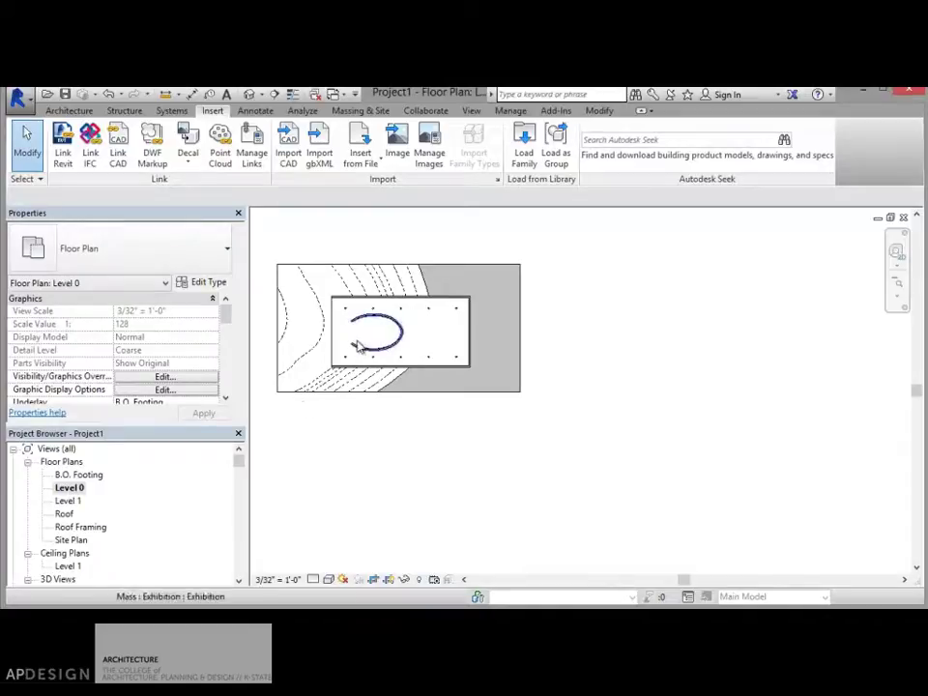
{"action": "double_click", "coordinate": [70, 500]}
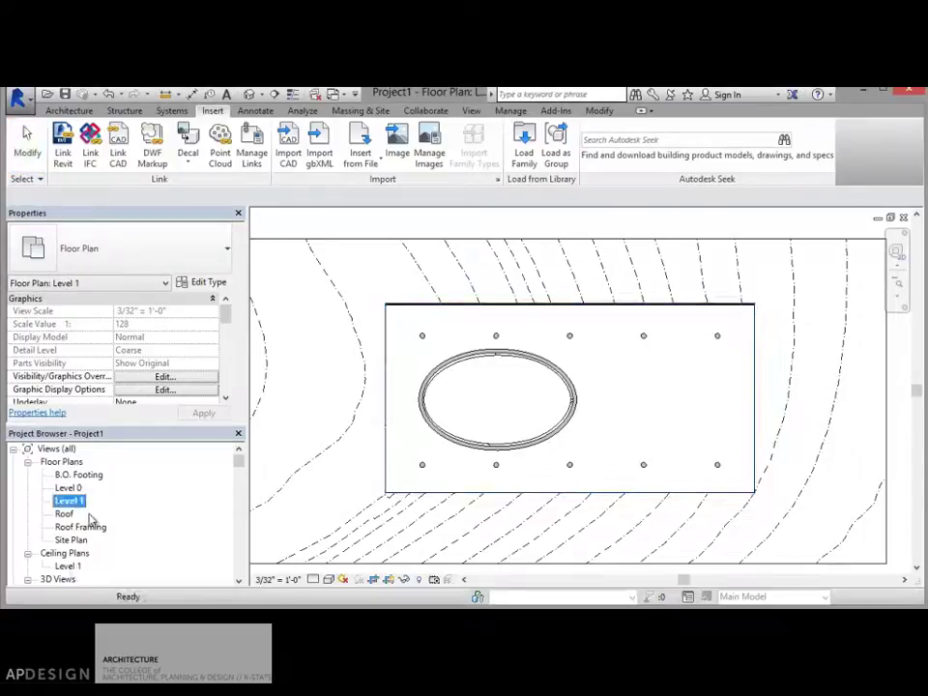
{"action": "scroll", "coordinate": [241, 480], "scroll_direction": "down", "scroll_amount": 6}
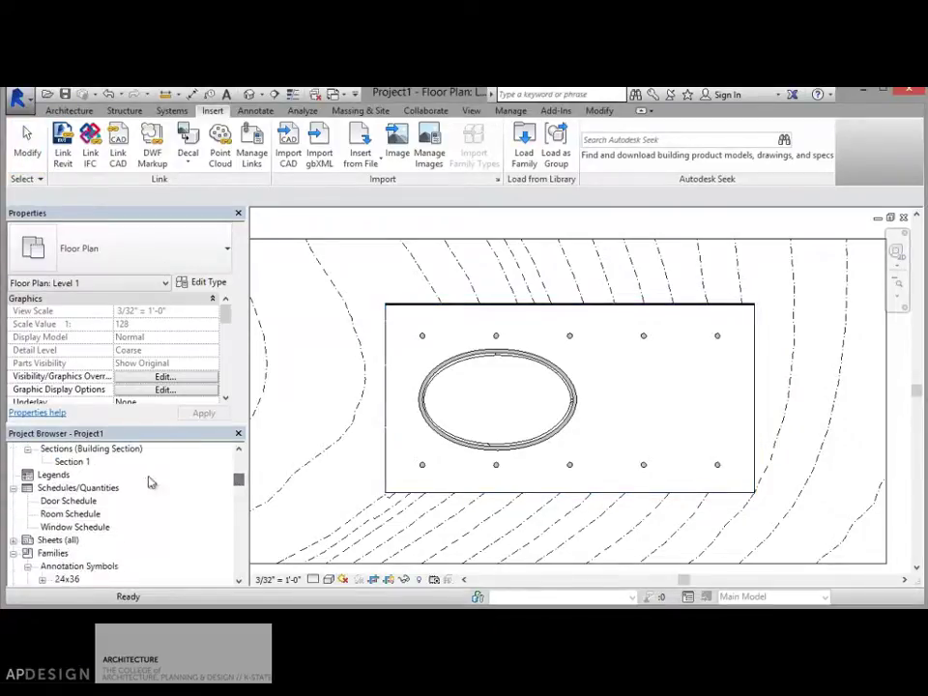
{"action": "double_click", "coordinate": [85, 462]}
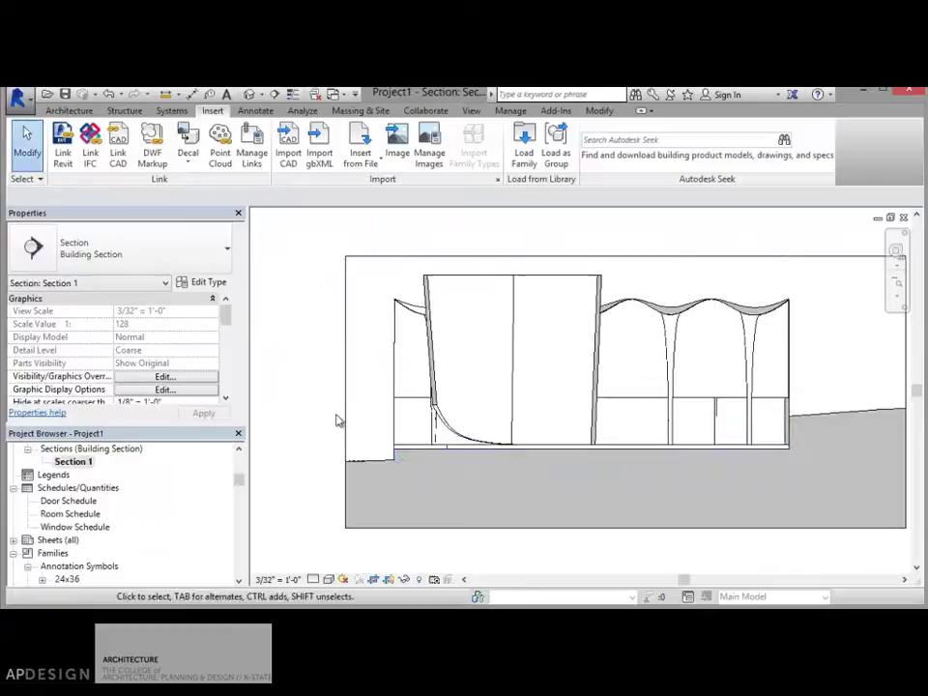
{"action": "scroll", "coordinate": [337, 421], "scroll_direction": "up", "scroll_amount": 2}
{"action": "scroll", "coordinate": [335, 419], "scroll_direction": "down", "scroll_amount": 3}
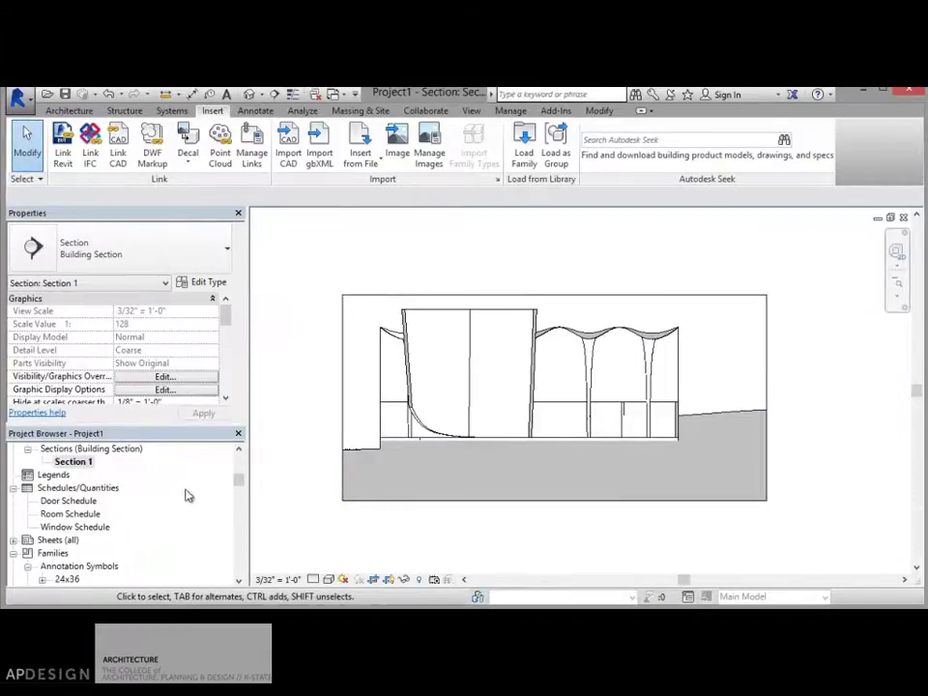
{"action": "scroll", "coordinate": [242, 479], "scroll_direction": "up", "scroll_amount": 5}
Return to the Level 0 floor plan and zoom in on the plate's top edge.
{"action": "double_click", "coordinate": [69, 487]}
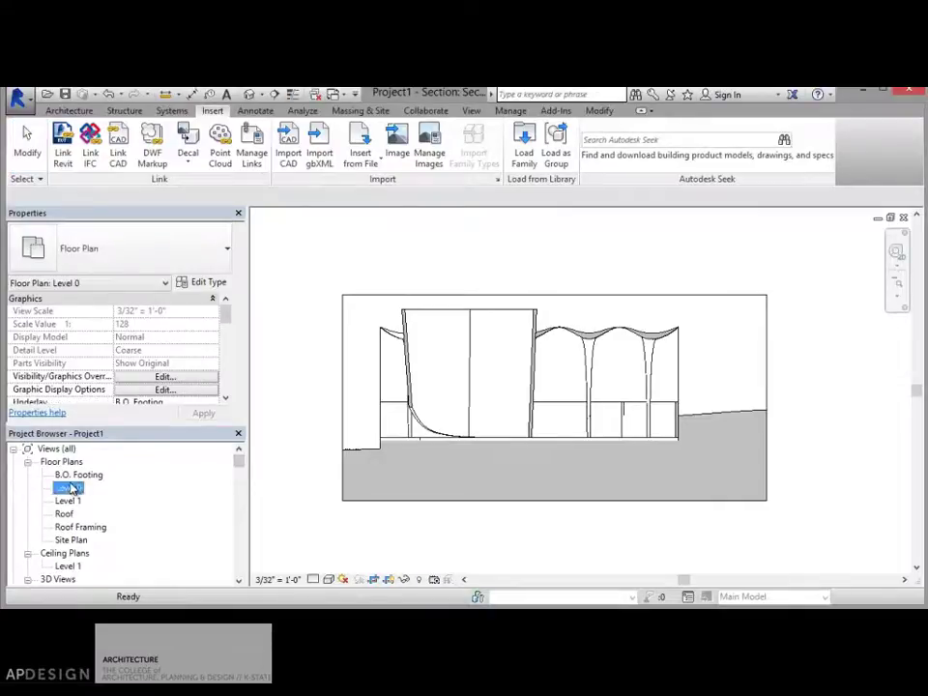
{"action": "scroll", "coordinate": [348, 310], "scroll_direction": "up", "scroll_amount": 5}
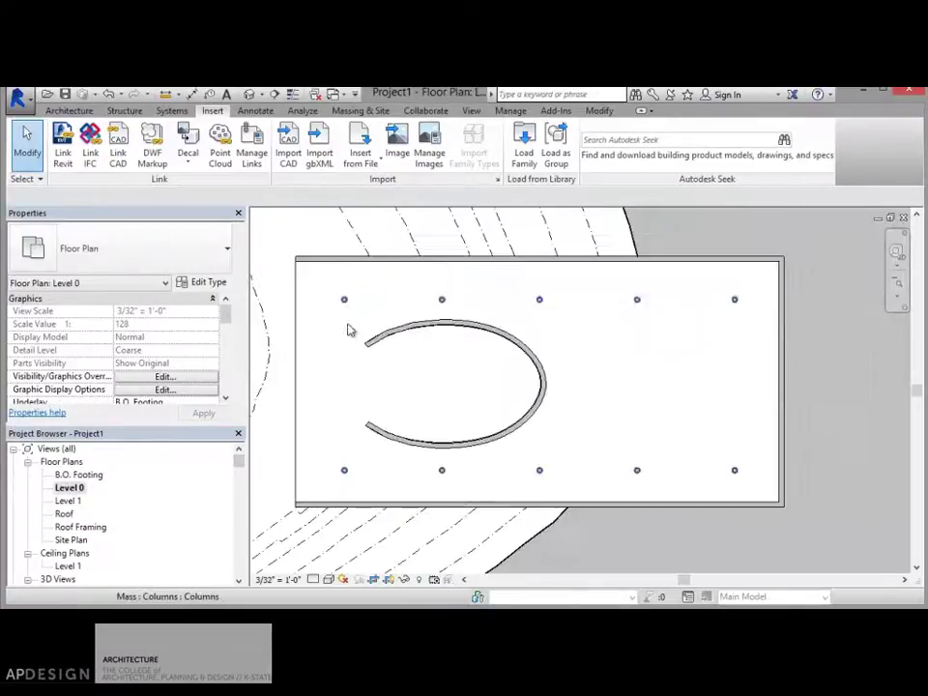
{"action": "scroll", "coordinate": [348, 354], "scroll_direction": "down", "scroll_amount": 2}
{"action": "scroll", "coordinate": [383, 300], "scroll_direction": "up", "scroll_amount": 5}
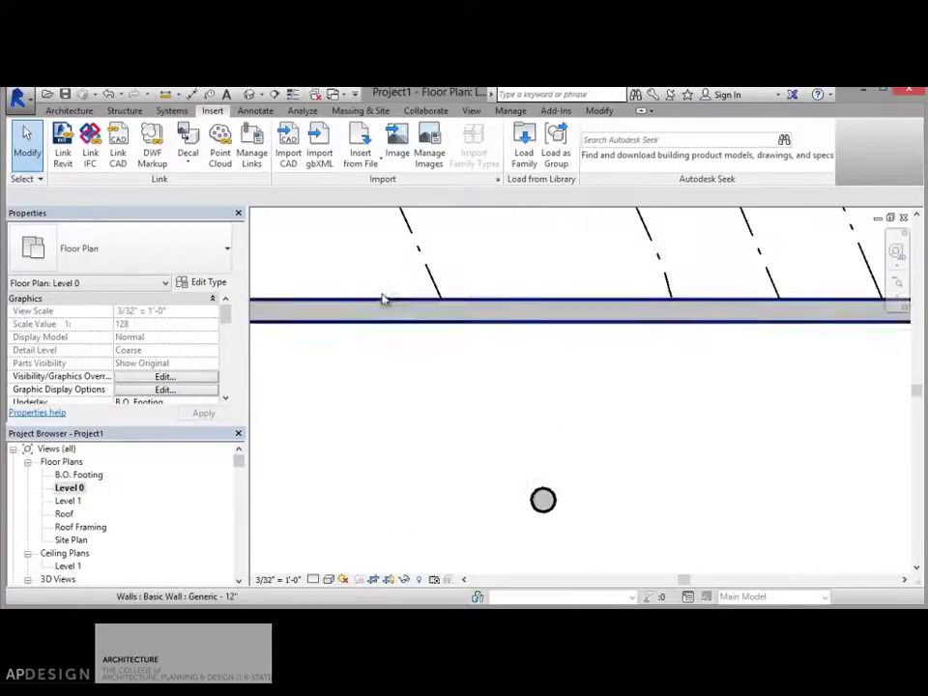
{"action": "scroll", "coordinate": [421, 286], "scroll_direction": "down", "scroll_amount": 5}
{"action": "scroll", "coordinate": [416, 275], "scroll_direction": "up", "scroll_amount": 4}
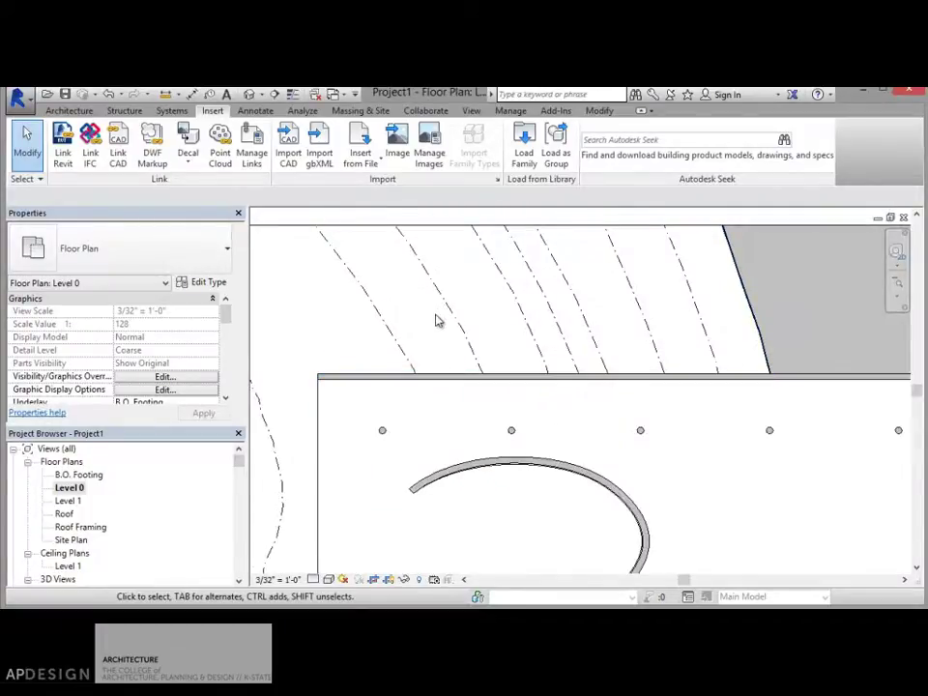
Open Object Styles from the VG visibility settings and expand the Topography category.
{"action": "key", "text": "v"}
{"action": "key", "text": "g"}
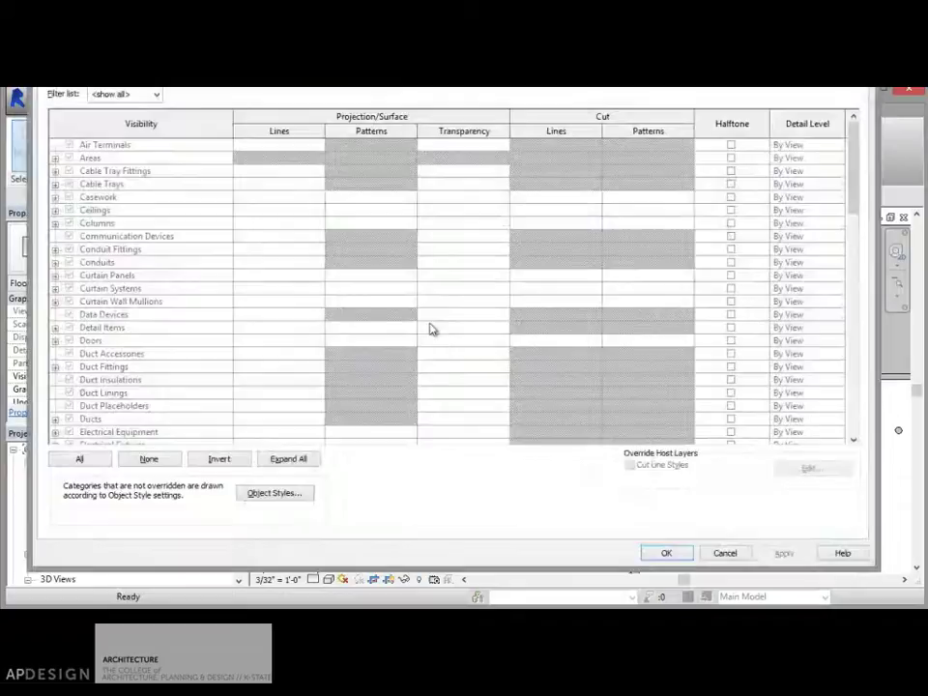
{"action": "left_click", "coordinate": [276, 492]}
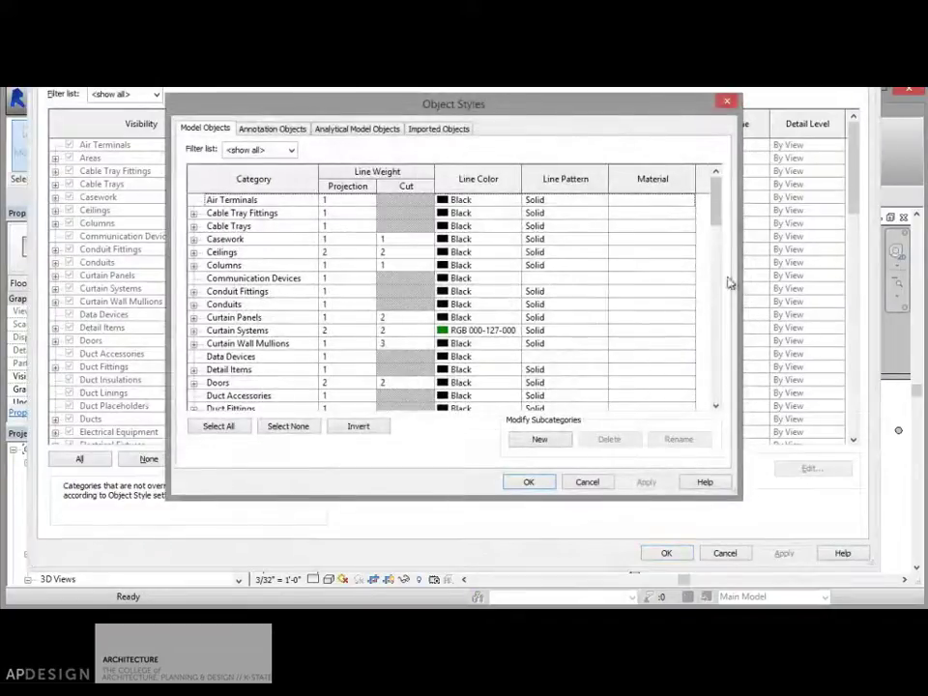
{"action": "left_click_drag", "start_coordinate": [716, 223], "coordinate": [714, 391]}
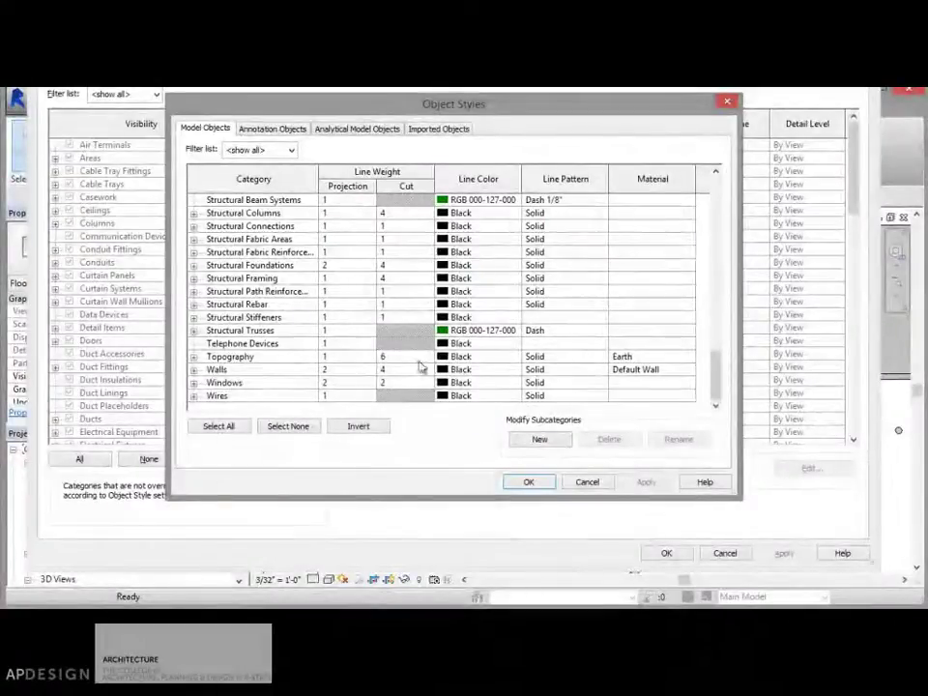
{"action": "left_click", "coordinate": [193, 357]}
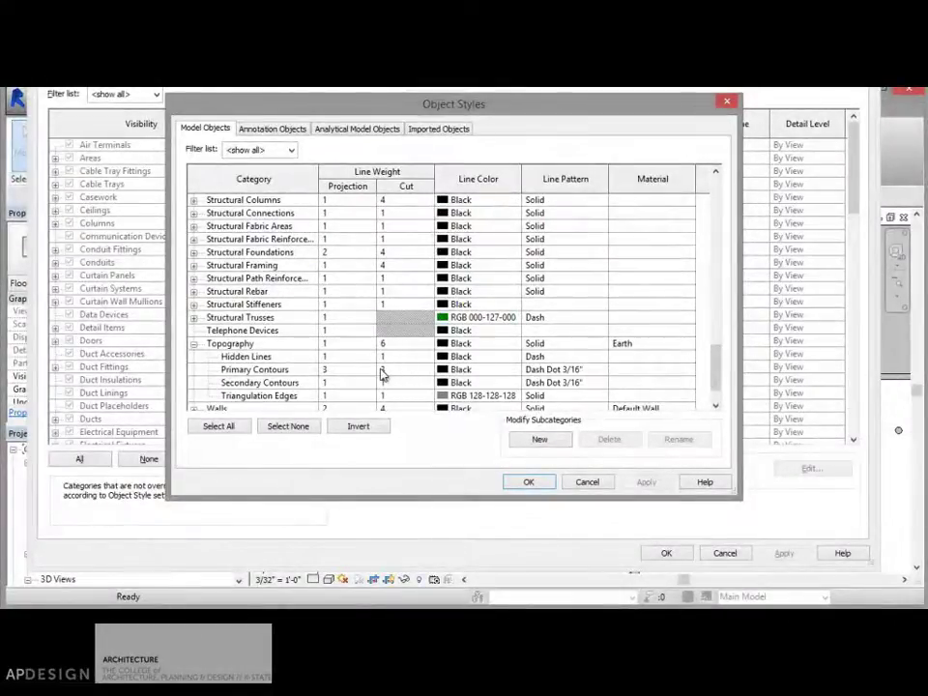
Set Primary Contours to the Dash Dot 3/16" line pattern and apply the change.
{"action": "left_click", "coordinate": [591, 371]}
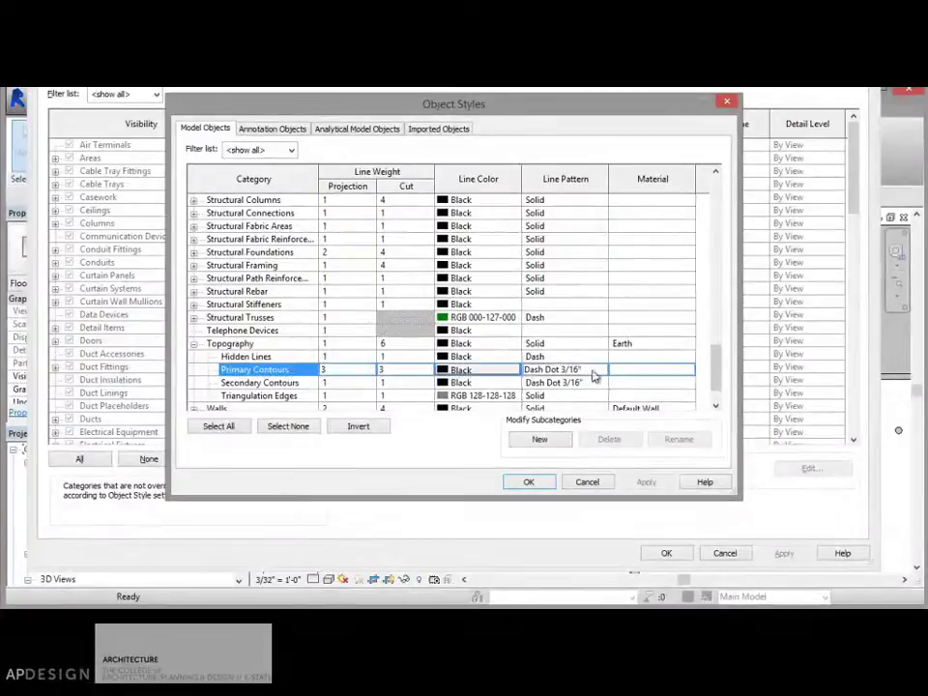
{"action": "left_click", "coordinate": [597, 375]}
{"action": "left_click", "coordinate": [600, 372]}
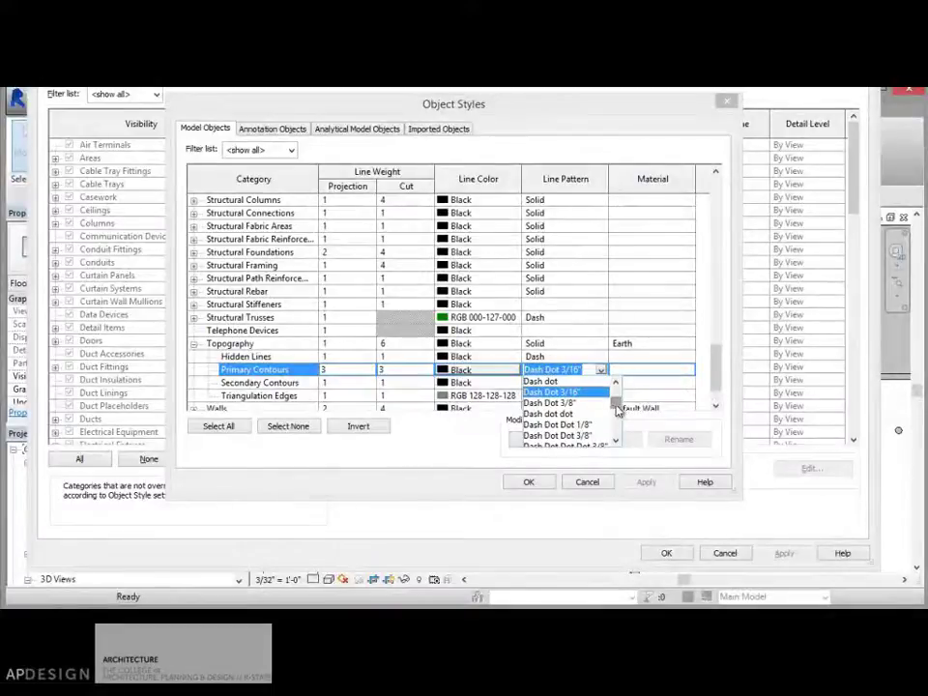
{"action": "scroll", "coordinate": [617, 408], "scroll_direction": "up", "scroll_amount": 2}
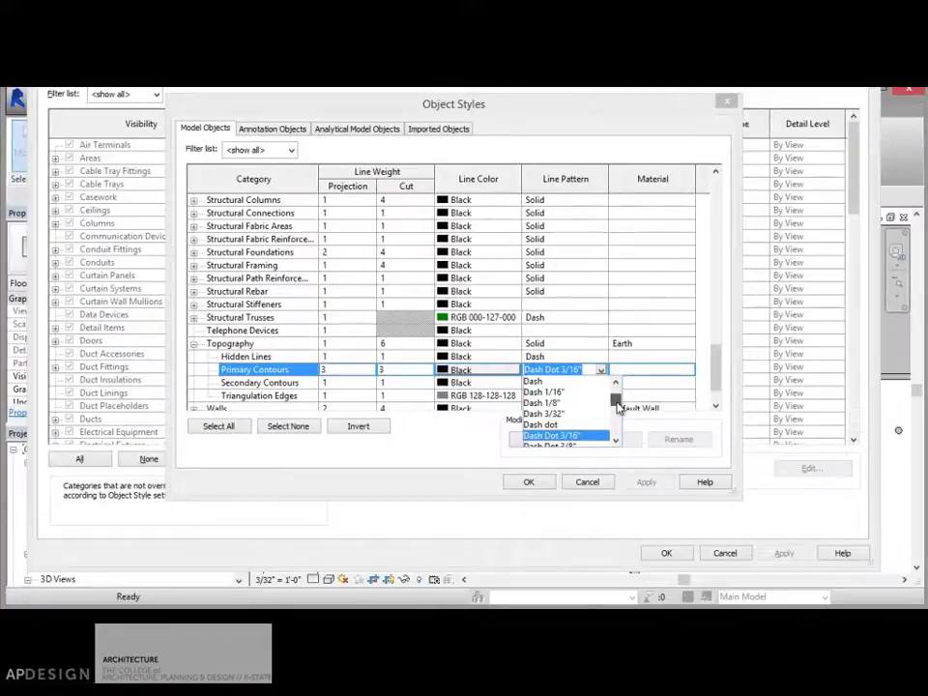
{"action": "scroll", "coordinate": [617, 408], "scroll_direction": "down", "scroll_amount": 2}
{"action": "left_click", "coordinate": [590, 400]}
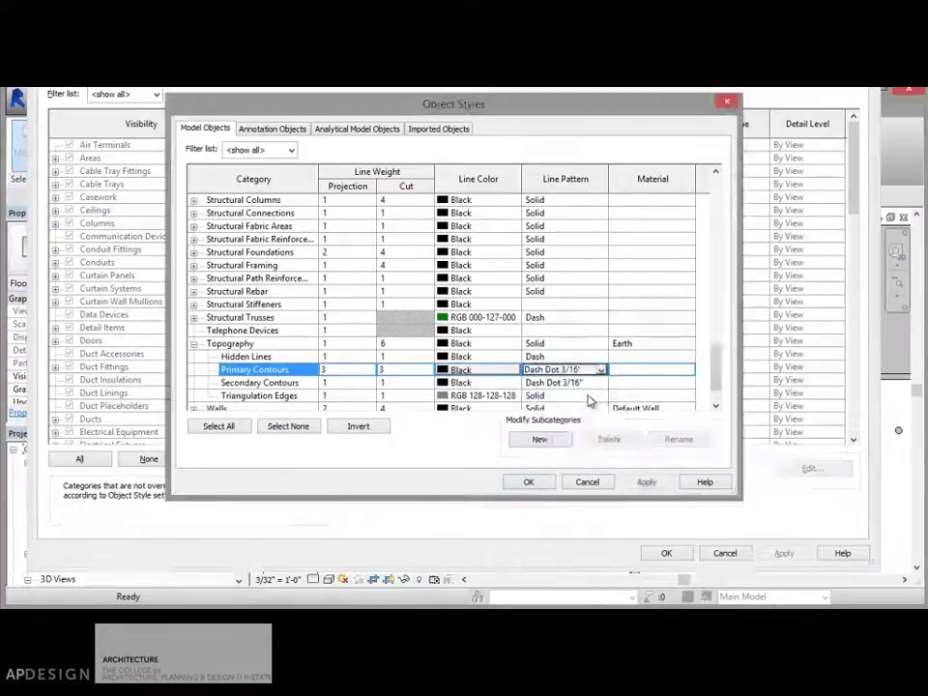
{"action": "left_click", "coordinate": [633, 487]}
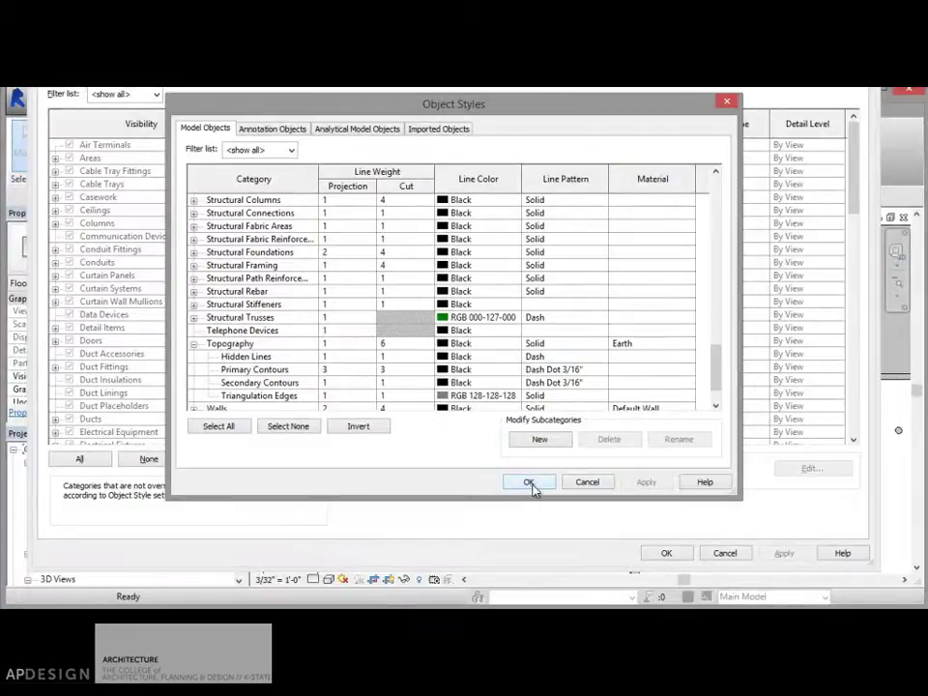
{"action": "left_click", "coordinate": [530, 482]}
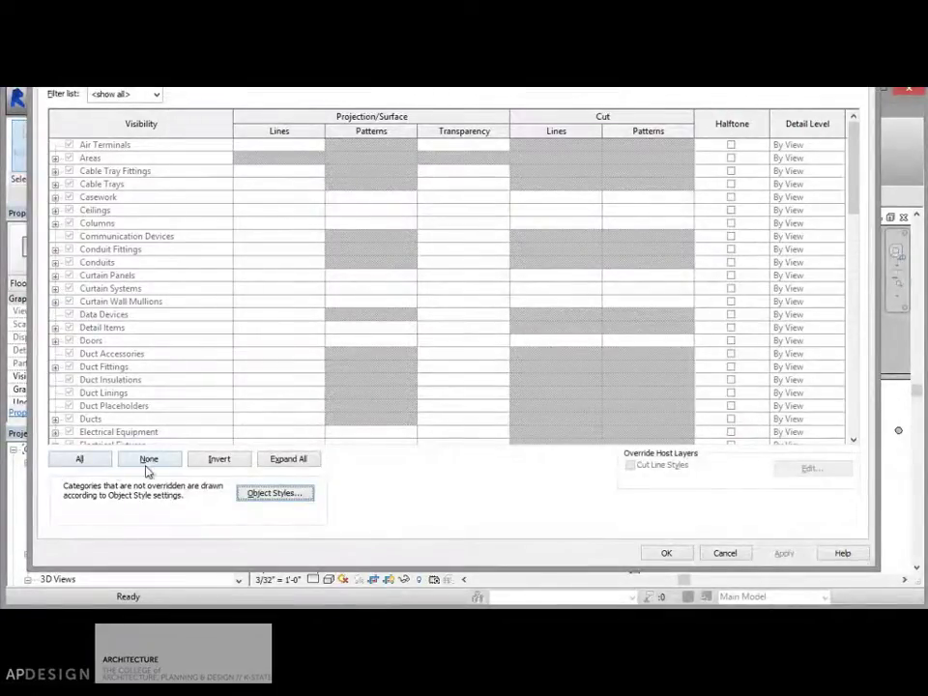
Reopen Object Styles to recheck the Topography contour styles, then confirm with OK.
{"action": "left_click", "coordinate": [261, 496]}
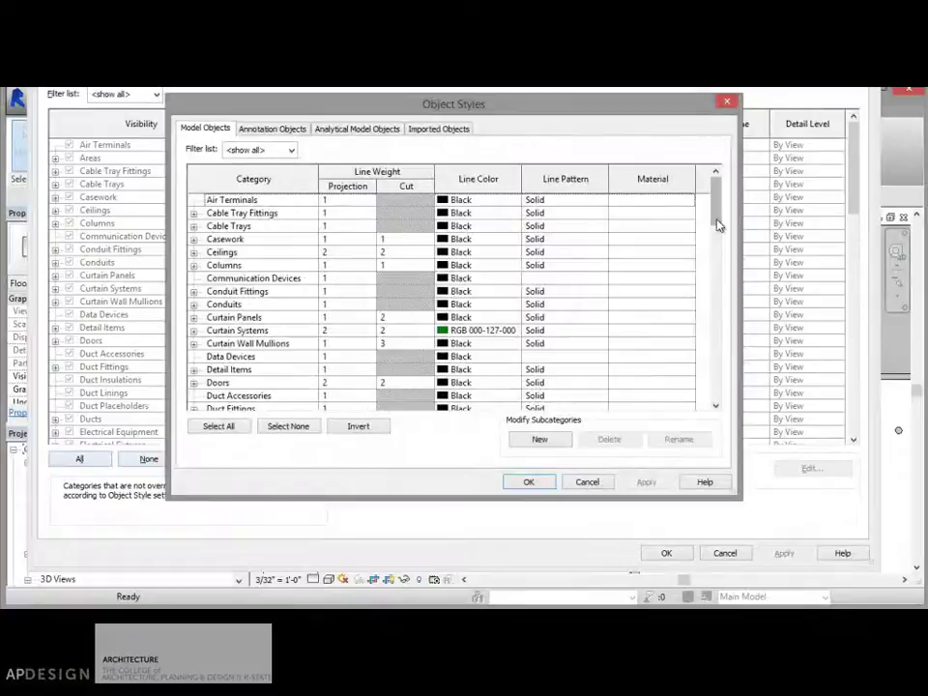
{"action": "left_click_drag", "start_coordinate": [718, 224], "coordinate": [712, 402]}
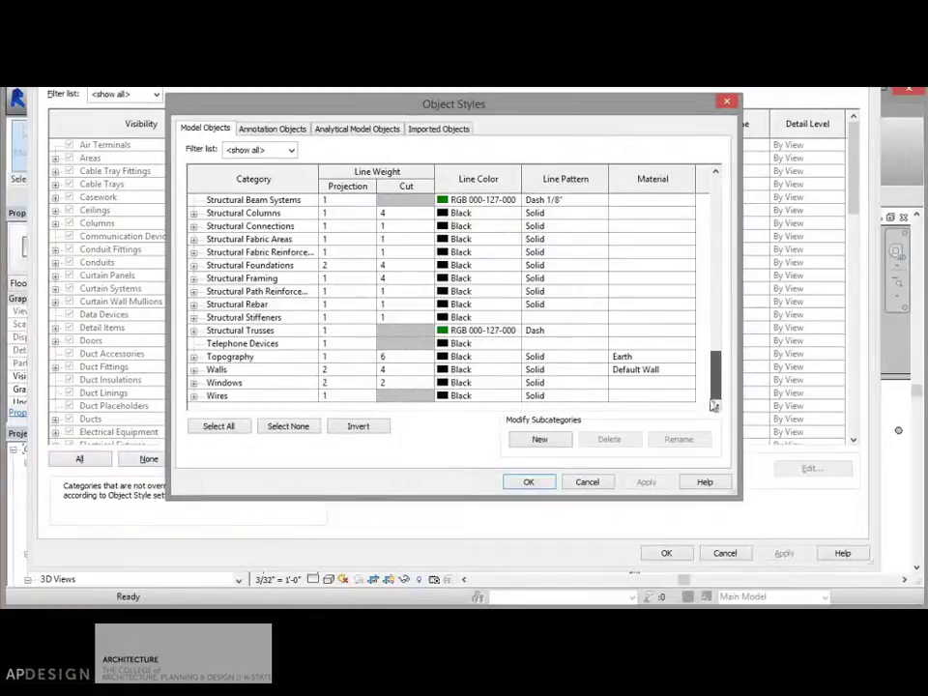
{"action": "left_click", "coordinate": [193, 356]}
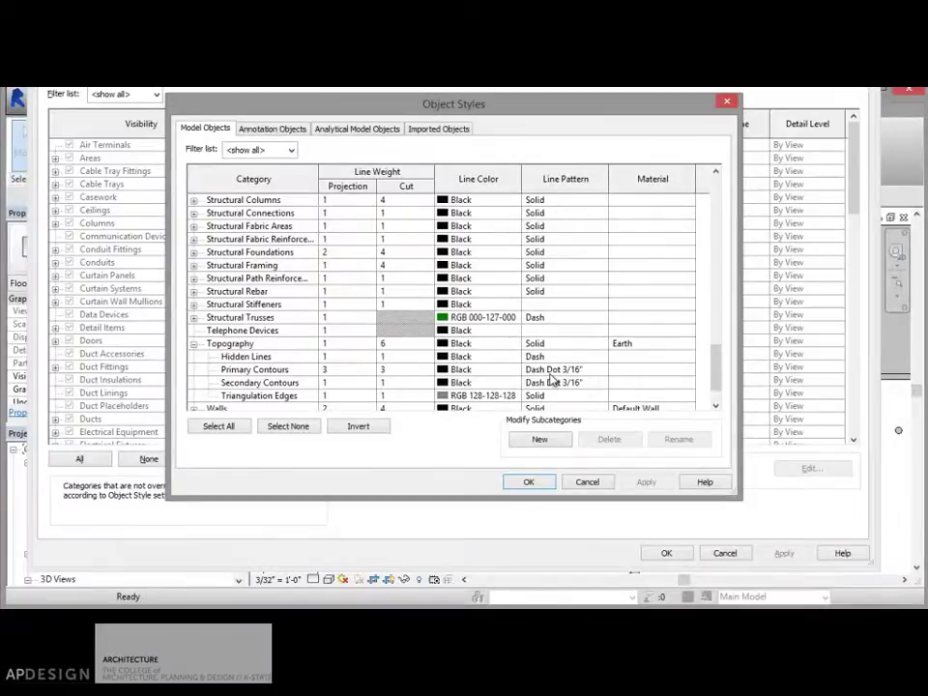
{"action": "left_click", "coordinate": [531, 480]}
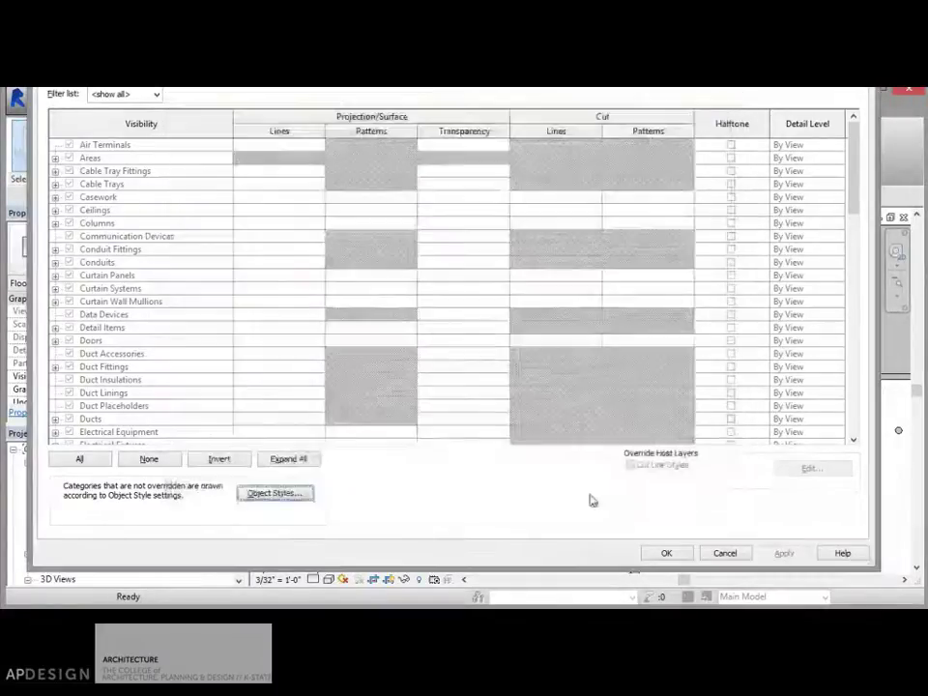
Close Visibility/Graphics and zoom in and out on Level 0 to check the dash-dot contours.
{"action": "left_click", "coordinate": [665, 552]}
{"action": "scroll", "coordinate": [539, 344], "scroll_direction": "up", "scroll_amount": 5}
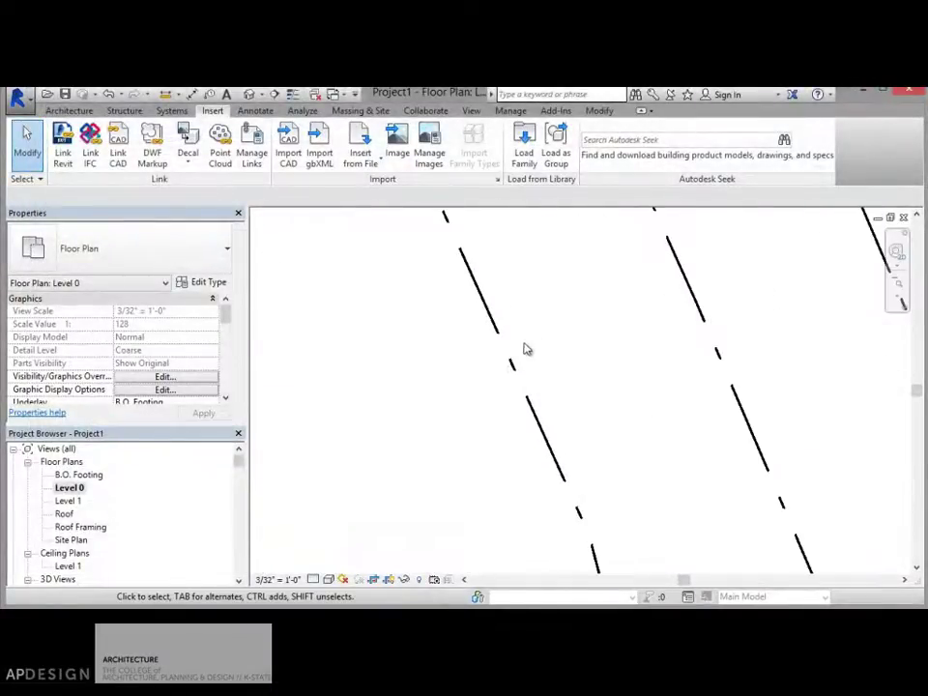
{"action": "scroll", "coordinate": [507, 368], "scroll_direction": "down", "scroll_amount": 3}
{"action": "scroll", "coordinate": [538, 373], "scroll_direction": "up", "scroll_amount": 4}
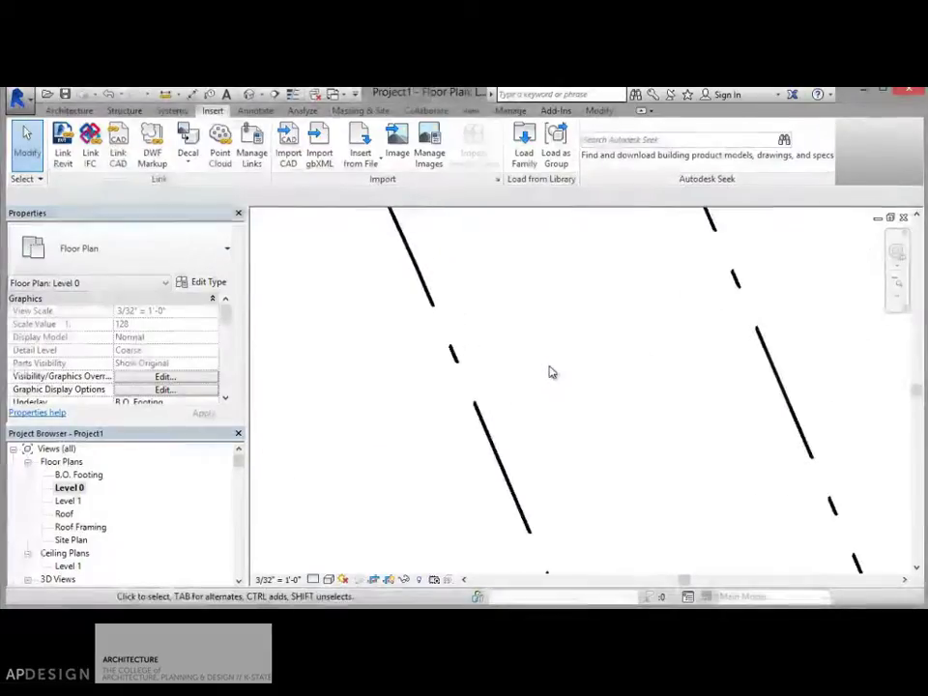
{"action": "scroll", "coordinate": [539, 374], "scroll_direction": "down", "scroll_amount": 5}
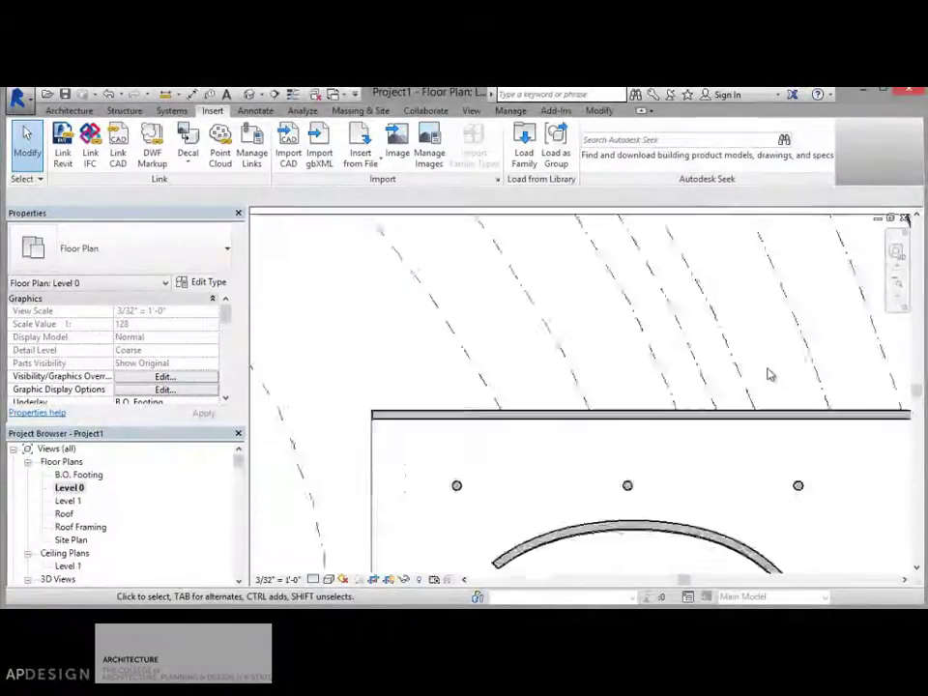
{"action": "scroll", "coordinate": [503, 406], "scroll_direction": "up", "scroll_amount": 3}
{"action": "scroll", "coordinate": [605, 373], "scroll_direction": "down", "scroll_amount": 7}
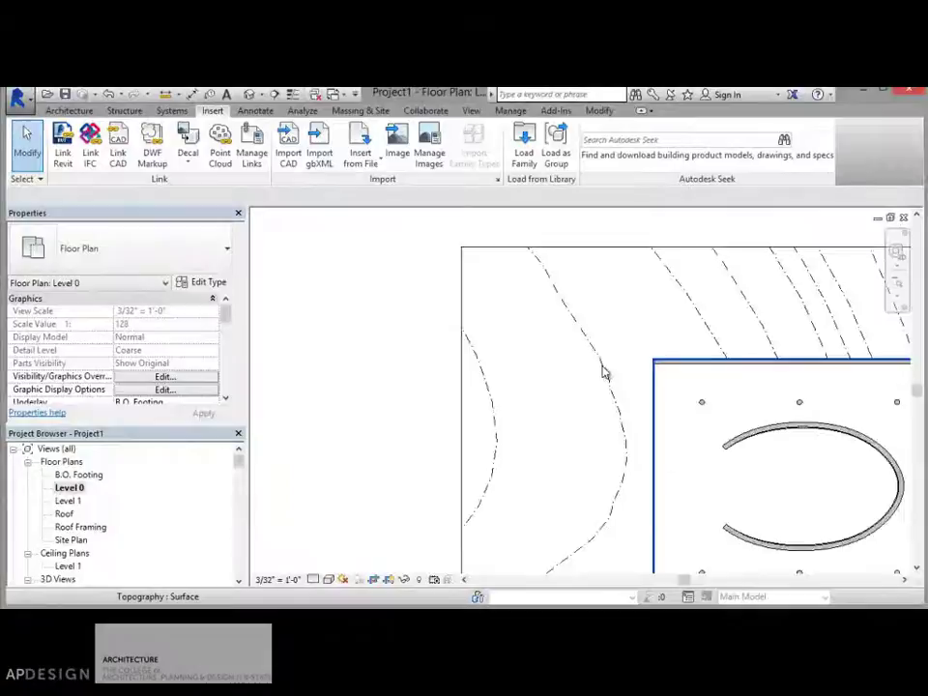
{"action": "scroll", "coordinate": [629, 384], "scroll_direction": "up", "scroll_amount": 5}
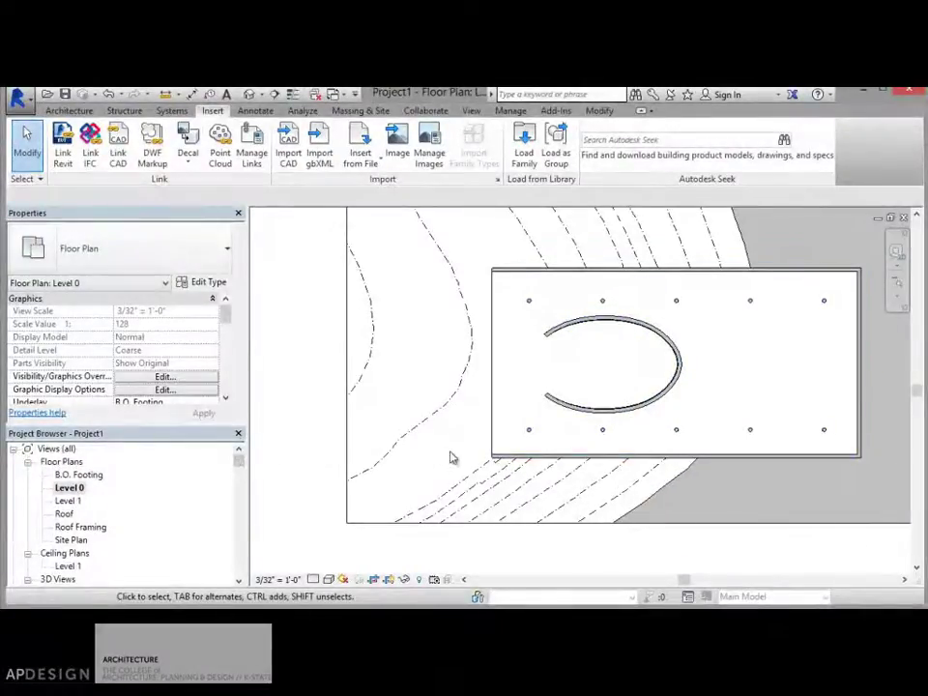
{"action": "scroll", "coordinate": [488, 425], "scroll_direction": "down", "scroll_amount": 3}
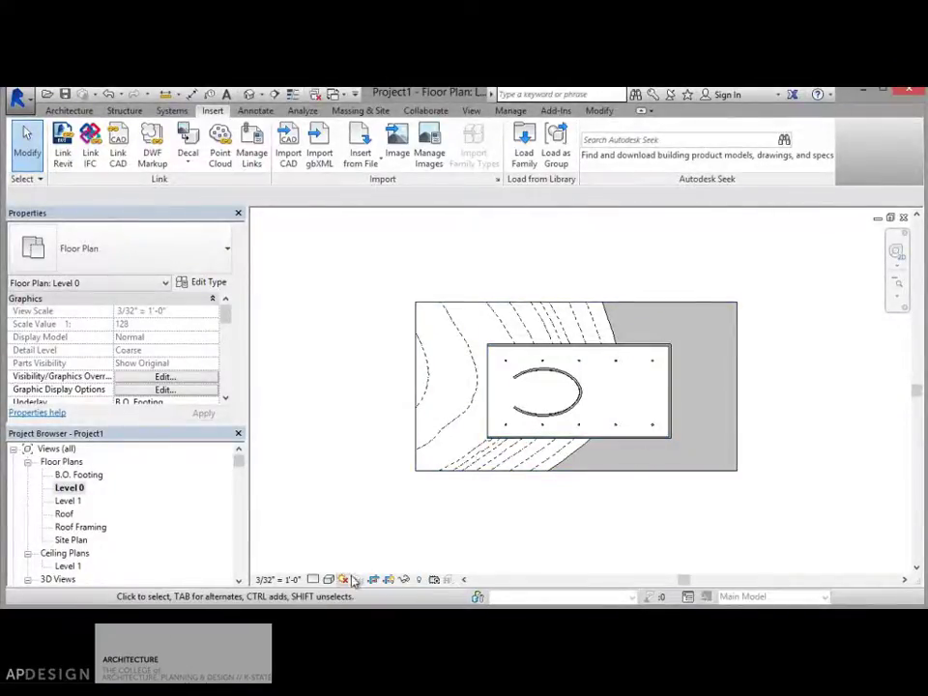
Select the topography surface and the crop region, then clear the selection.
{"action": "left_click", "coordinate": [498, 460]}
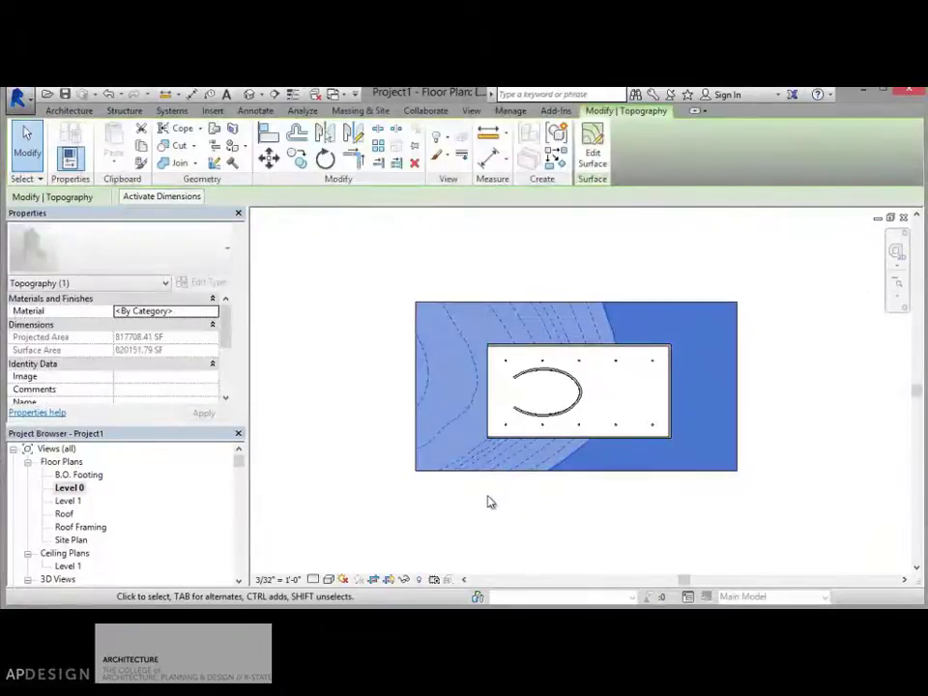
{"action": "left_click", "coordinate": [488, 500]}
{"action": "left_click", "coordinate": [473, 470]}
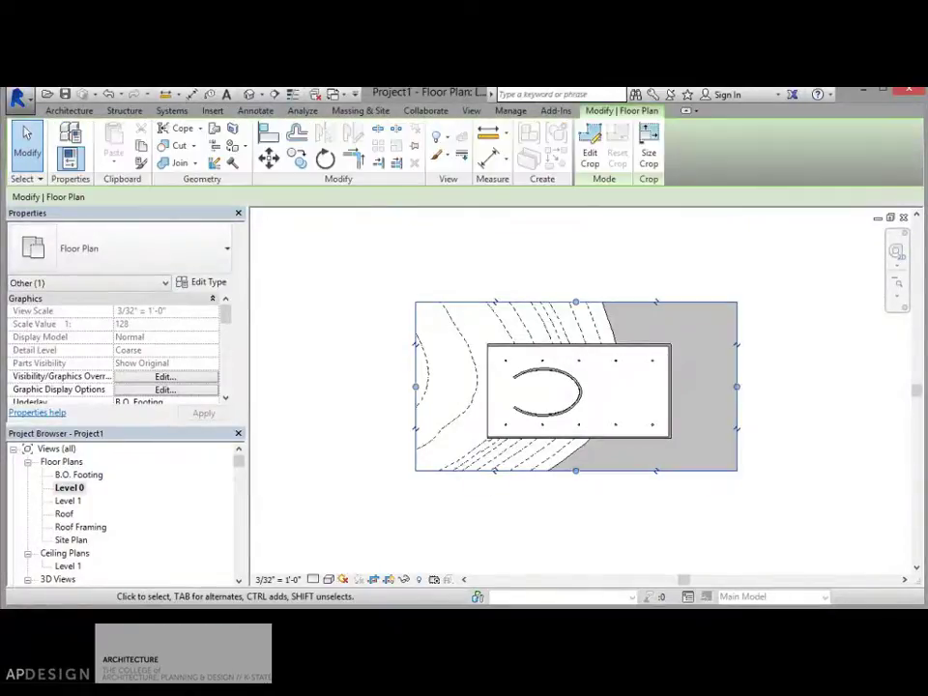
{"action": "left_click", "coordinate": [538, 545]}
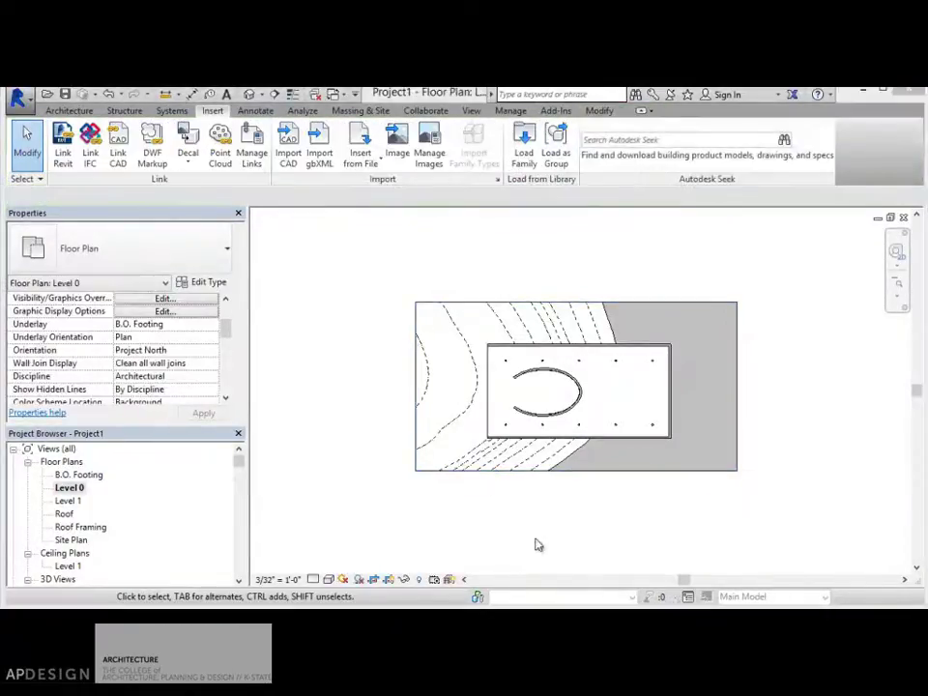
Turn on shadows in the Level 0 plan and briefly toggle Reveal Hidden Elements on and off.
{"action": "left_click", "coordinate": [358, 579]}
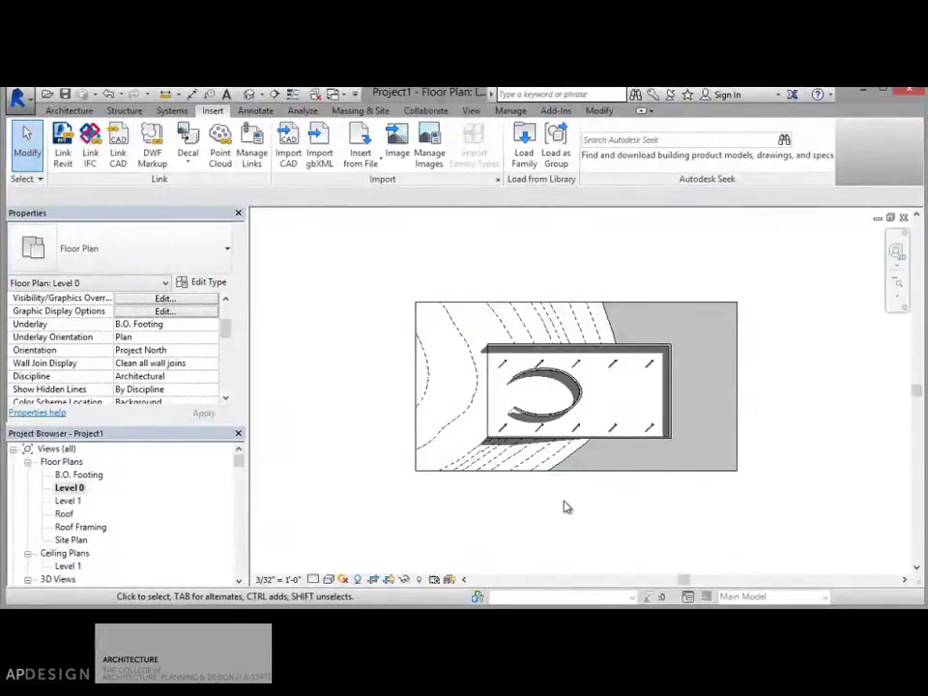
{"action": "scroll", "coordinate": [606, 414], "scroll_direction": "up", "scroll_amount": 3}
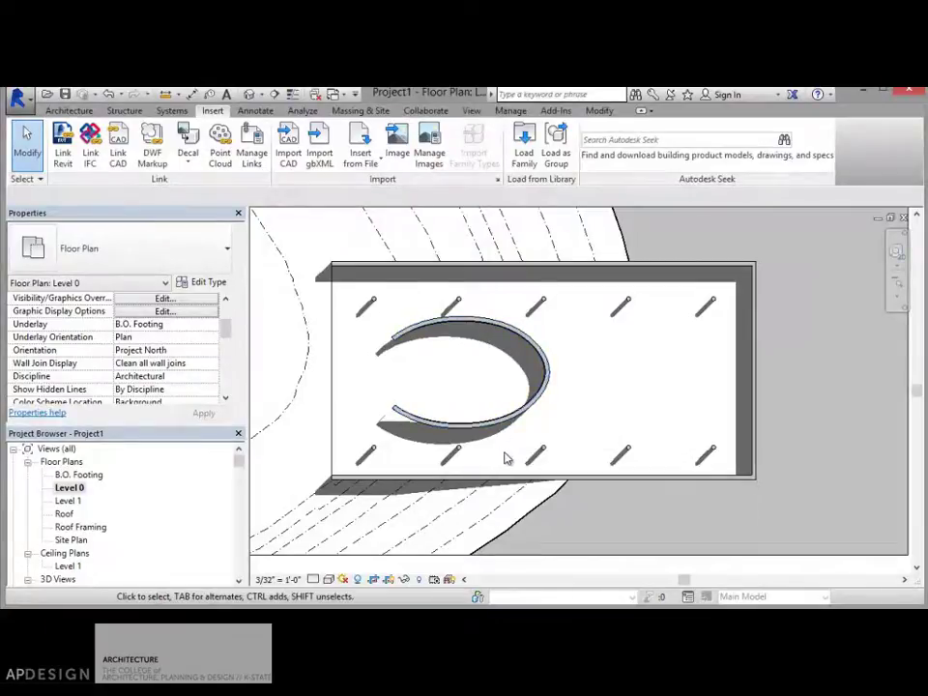
{"action": "scroll", "coordinate": [504, 458], "scroll_direction": "down", "scroll_amount": 3}
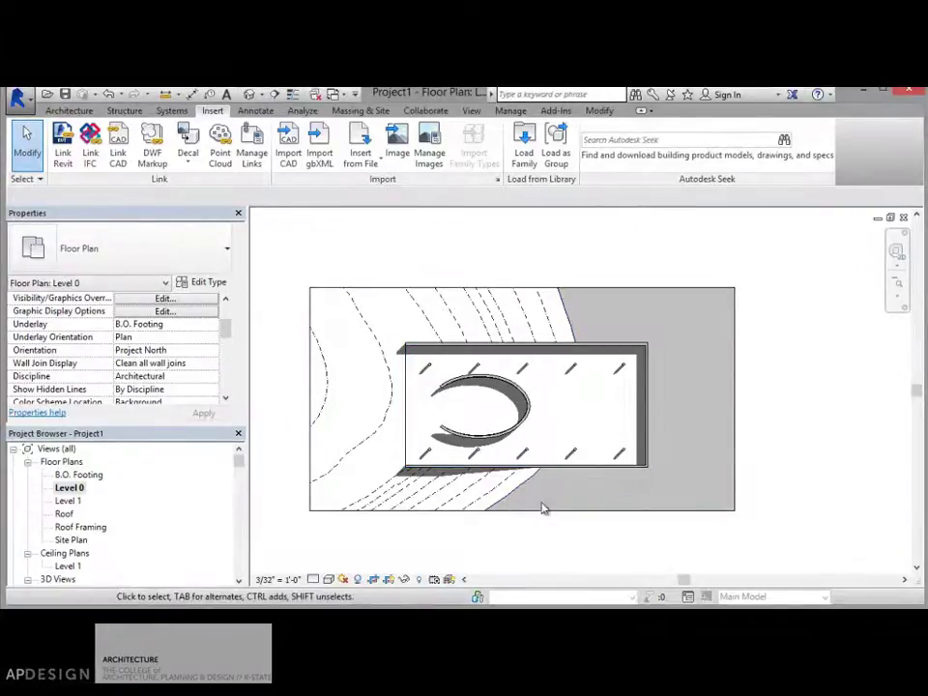
{"action": "scroll", "coordinate": [415, 417], "scroll_direction": "up", "scroll_amount": 1}
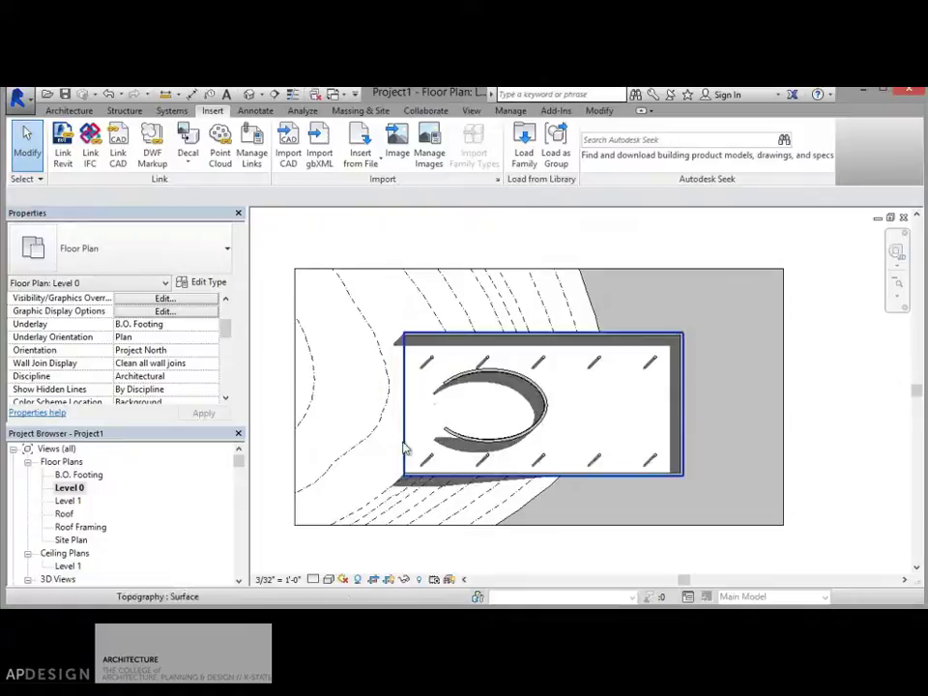
{"action": "left_click", "coordinate": [433, 579]}
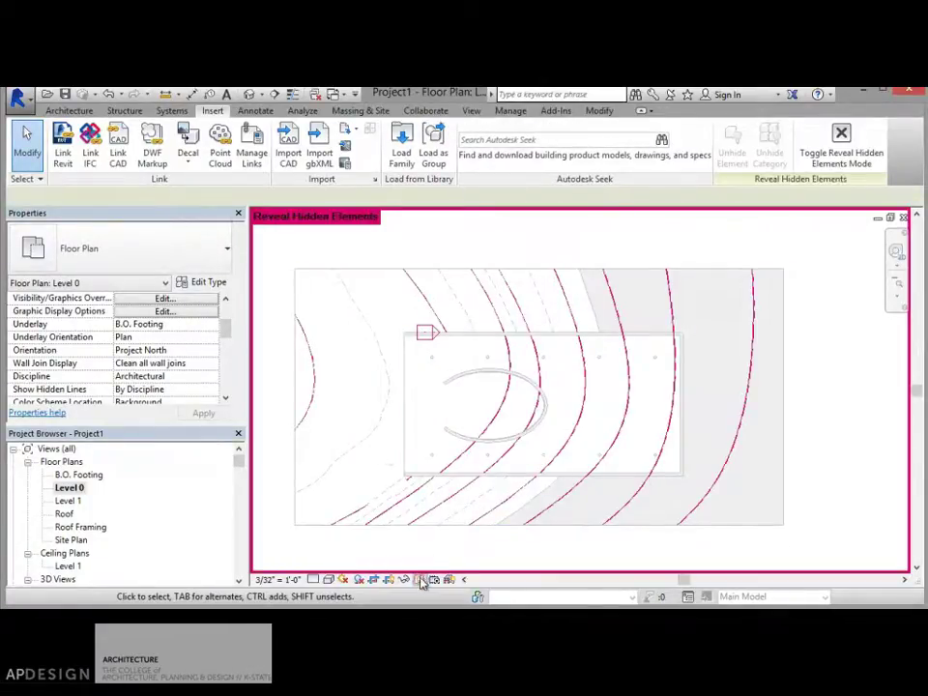
{"action": "left_click", "coordinate": [421, 580]}
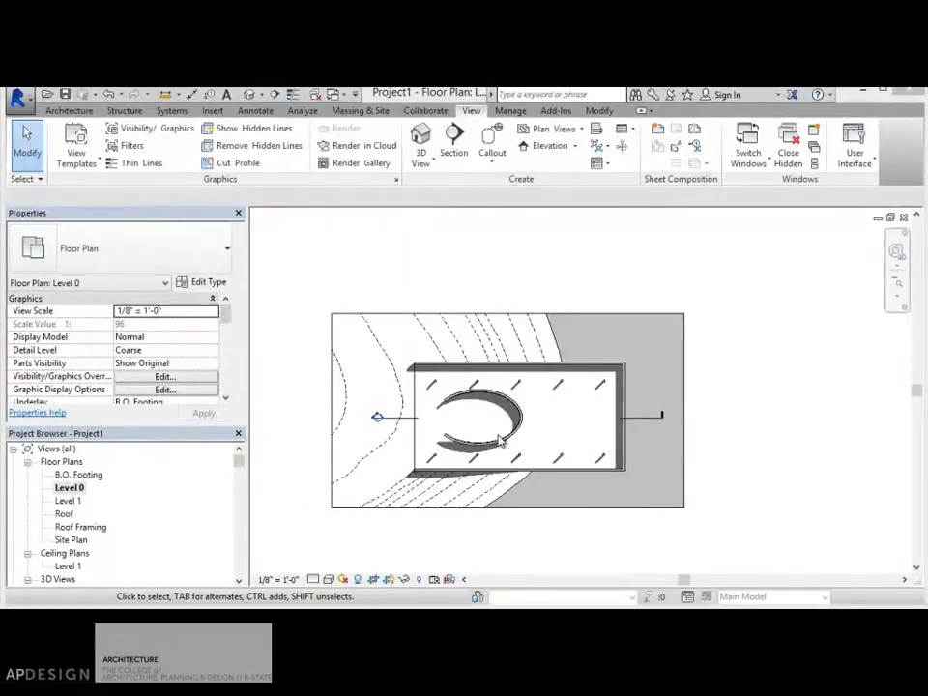
Create a view template named 'Plans' from the Level 0 view and close View Templates.
{"action": "right_click", "coordinate": [70, 488]}
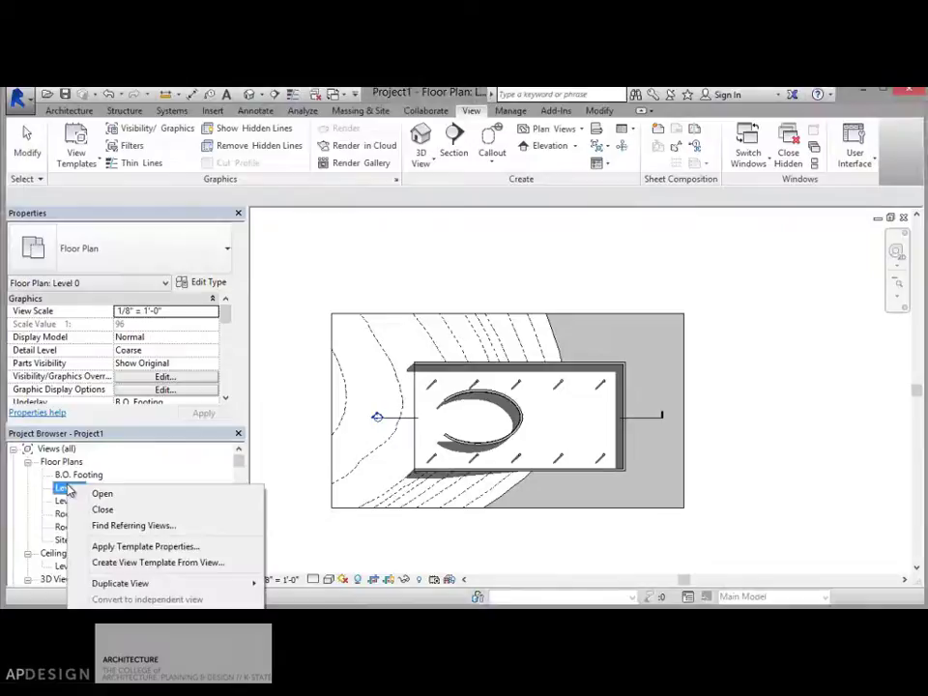
{"action": "left_click", "coordinate": [127, 564]}
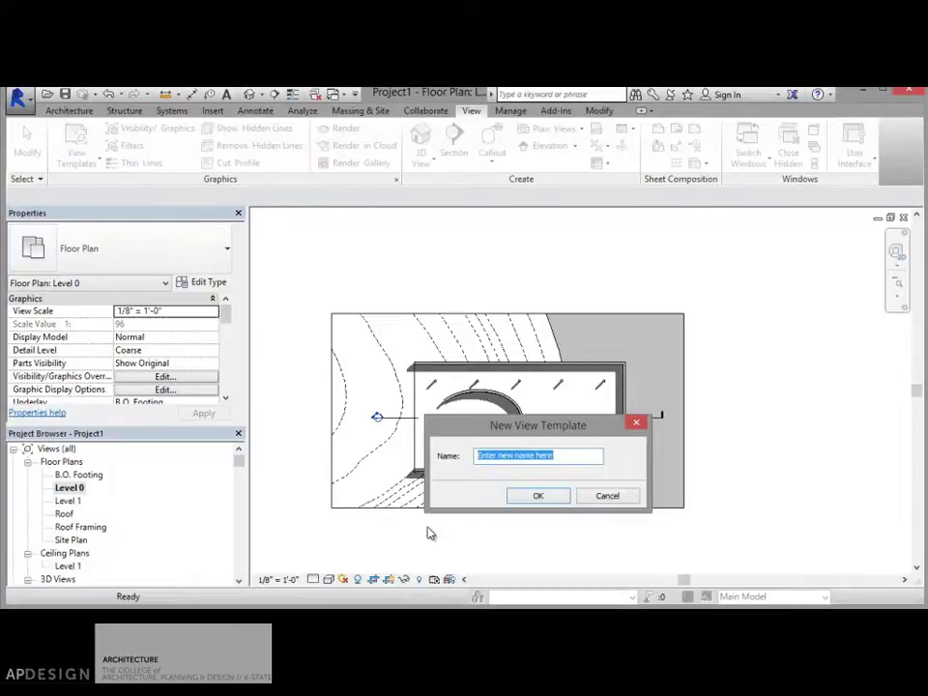
{"action": "type", "text": "P"}
{"action": "key", "text": "BackSpace"}
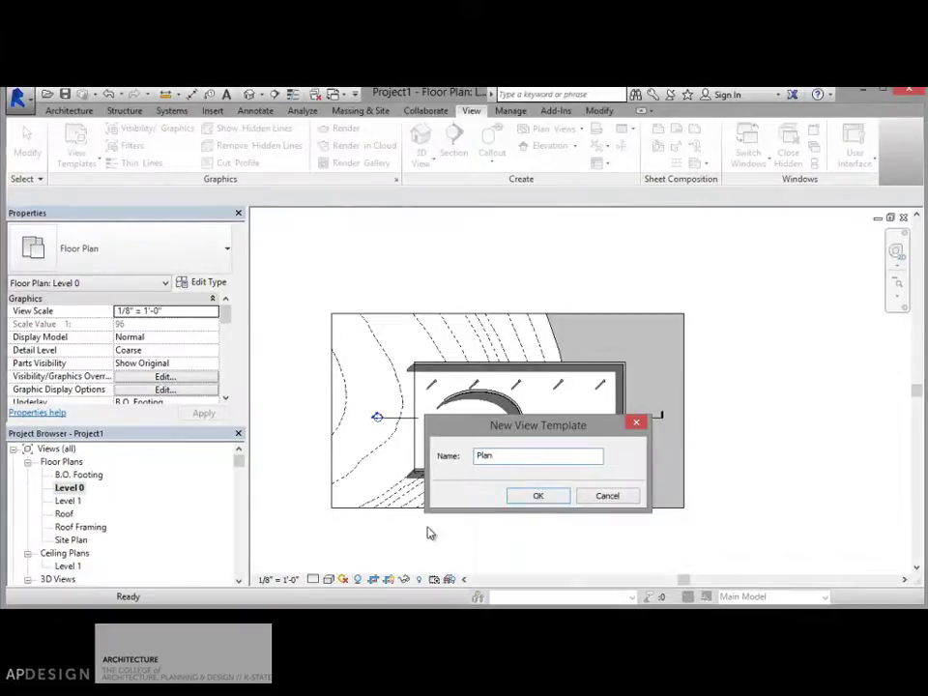
{"action": "left_click", "coordinate": [542, 496]}
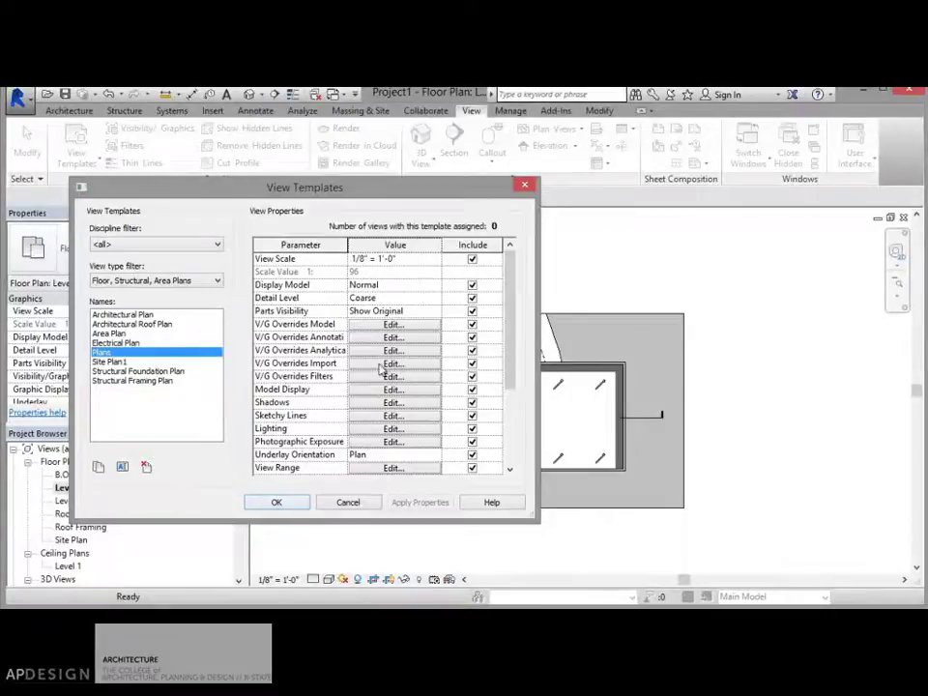
{"action": "left_click", "coordinate": [276, 502]}
Apply the Plans template's properties to the Level 1 floor plan.
{"action": "left_click", "coordinate": [77, 502]}
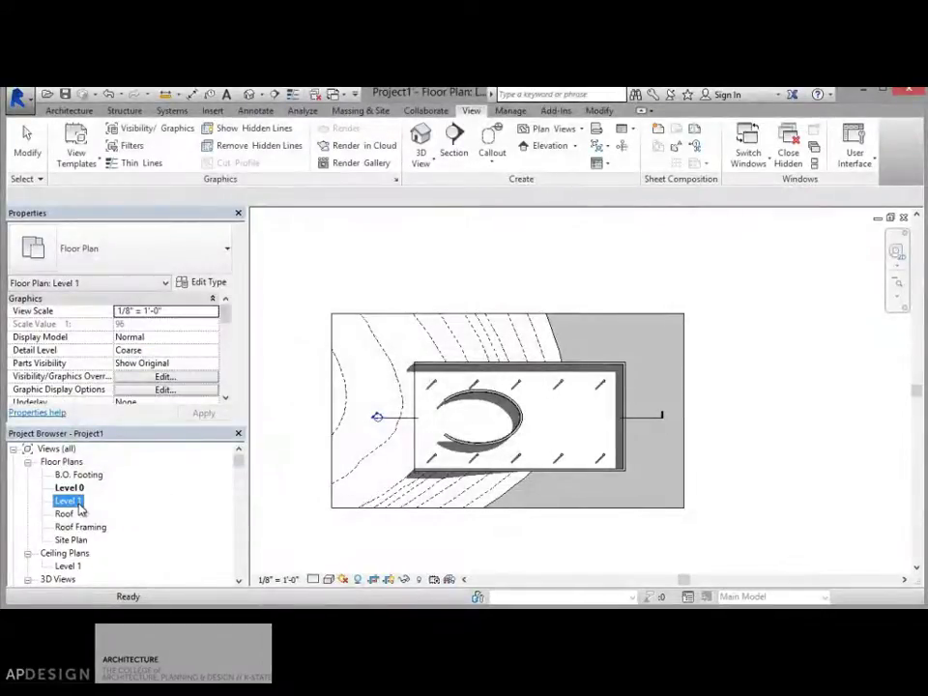
{"action": "right_click", "coordinate": [81, 506]}
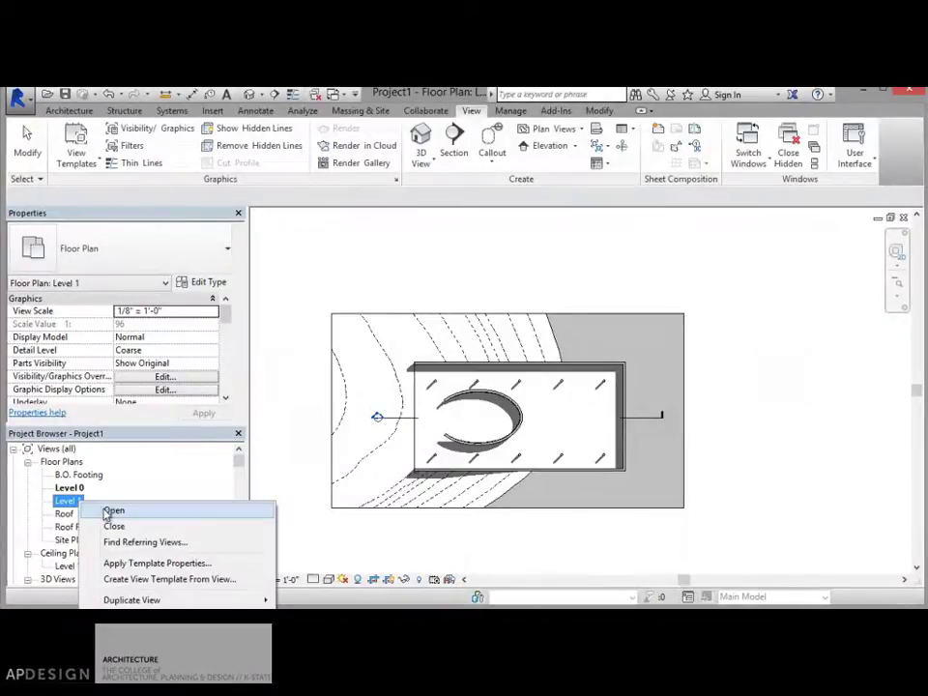
{"action": "left_click", "coordinate": [127, 563]}
{"action": "left_click", "coordinate": [102, 352]}
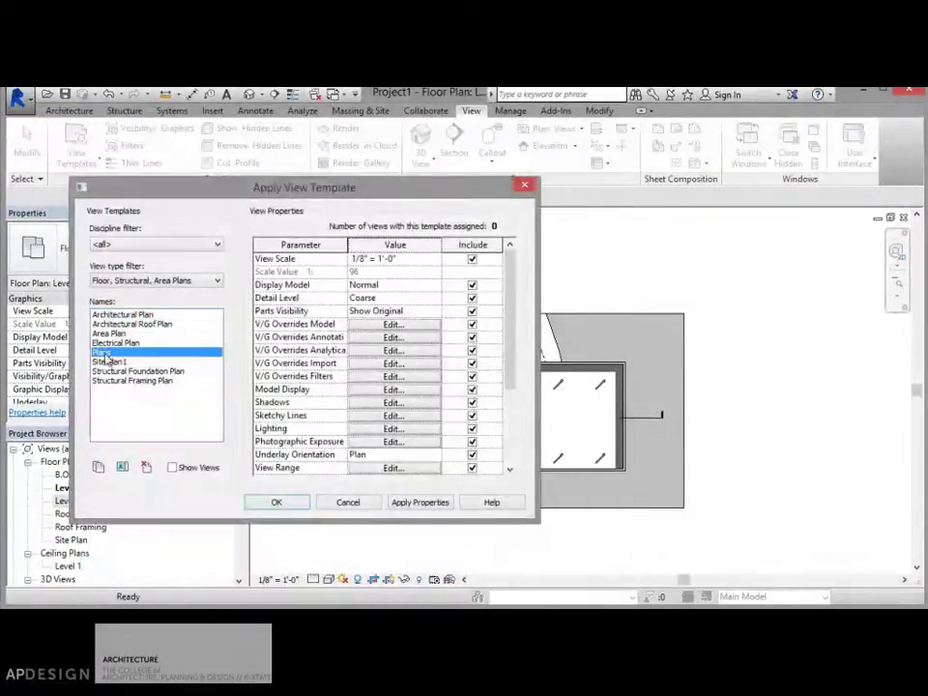
{"action": "left_click", "coordinate": [303, 503]}
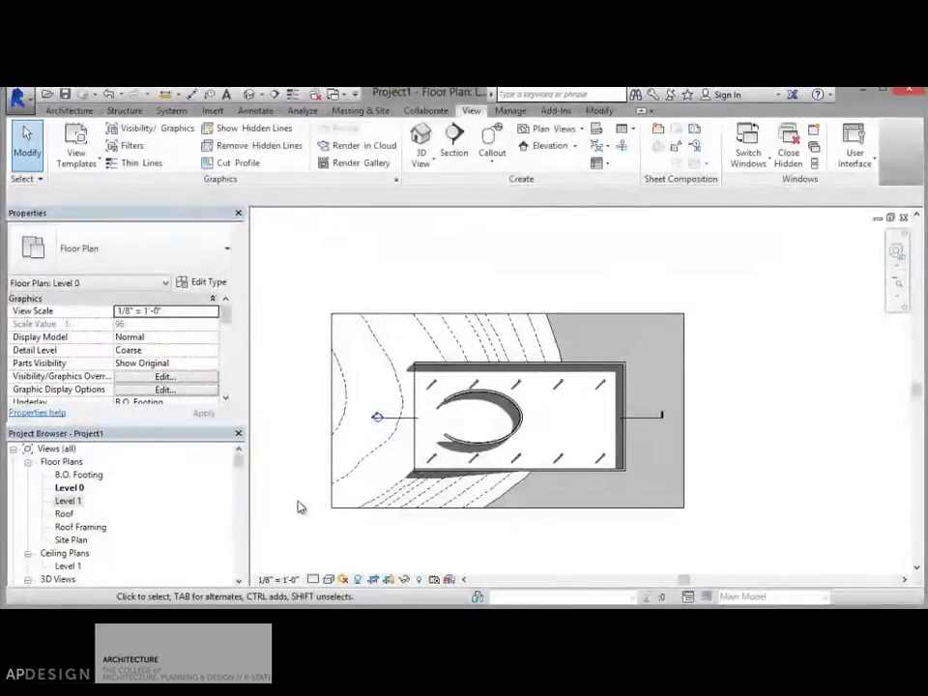
{"action": "left_click_drag", "start_coordinate": [238, 459], "coordinate": [238, 479]}
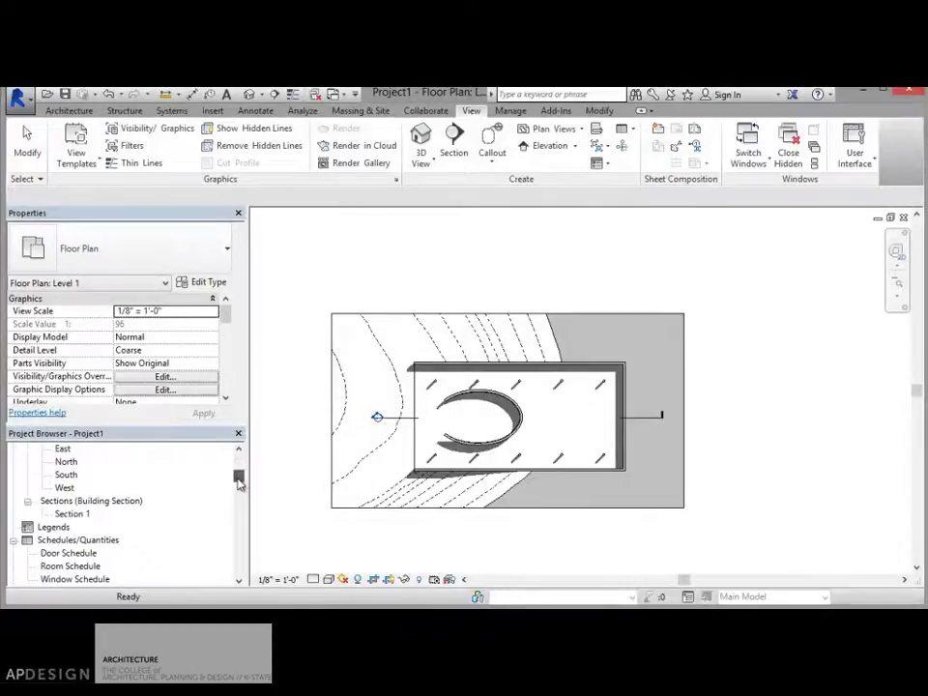
Start applying template properties to Section 1, and save the project when prompted.
{"action": "left_click", "coordinate": [87, 513]}
{"action": "right_click", "coordinate": [85, 514]}
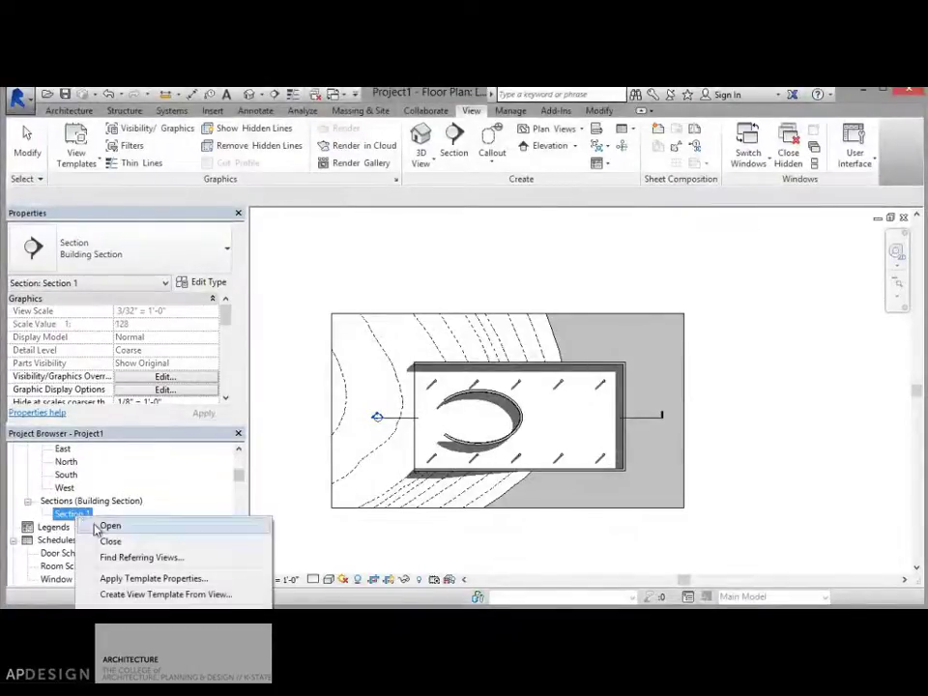
{"action": "left_click", "coordinate": [152, 580]}
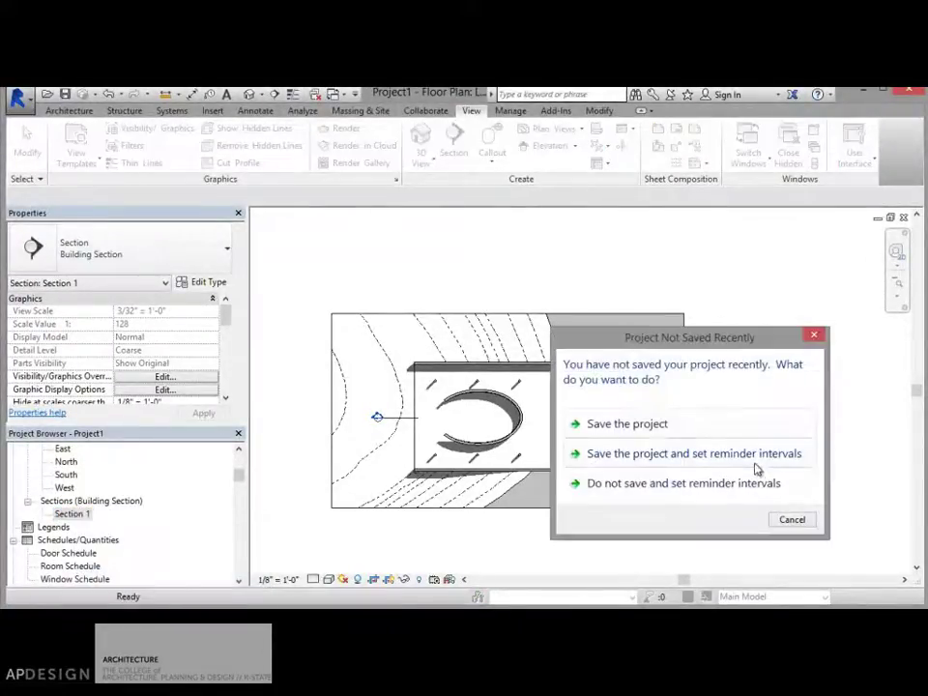
{"action": "left_click", "coordinate": [654, 423]}
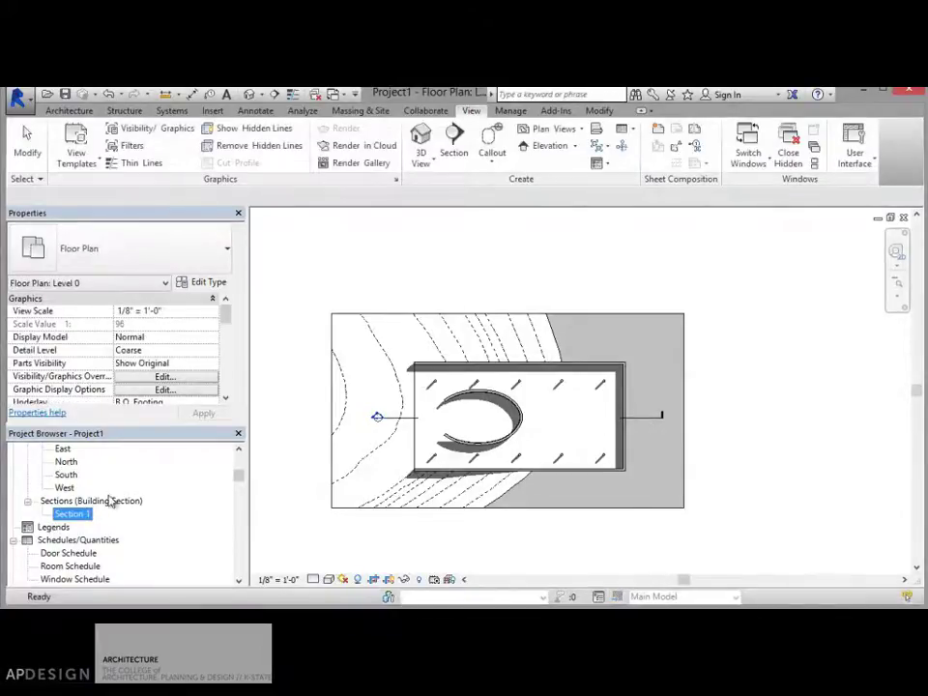
Open Section 1 and apply the Plans template properties to it, accepting the partial application.
{"action": "right_click", "coordinate": [82, 513]}
{"action": "left_click", "coordinate": [193, 499]}
{"action": "double_click", "coordinate": [86, 516]}
{"action": "right_click", "coordinate": [86, 516]}
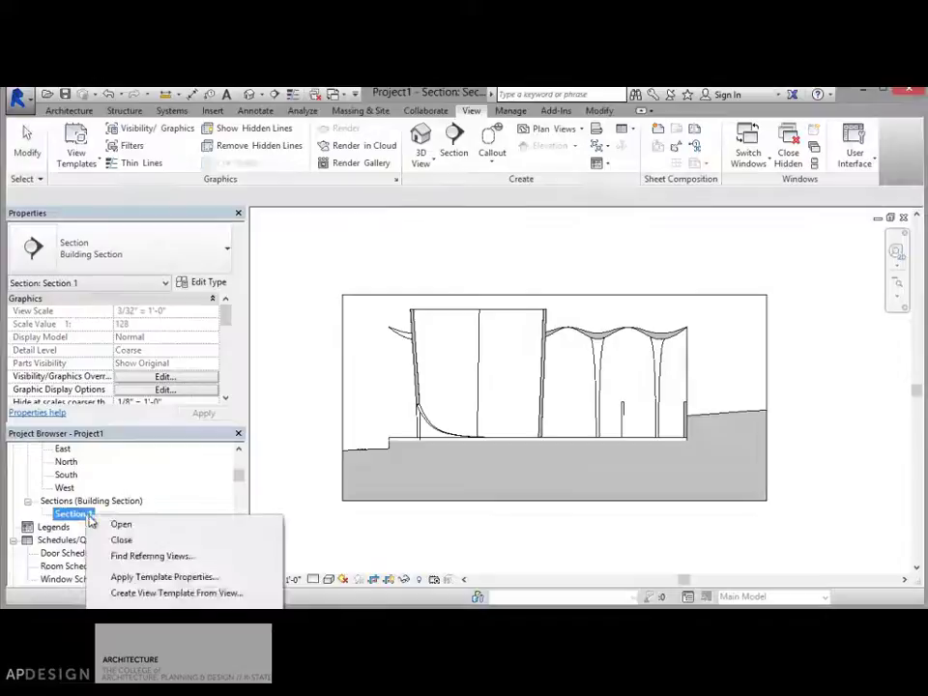
{"action": "left_click", "coordinate": [131, 577]}
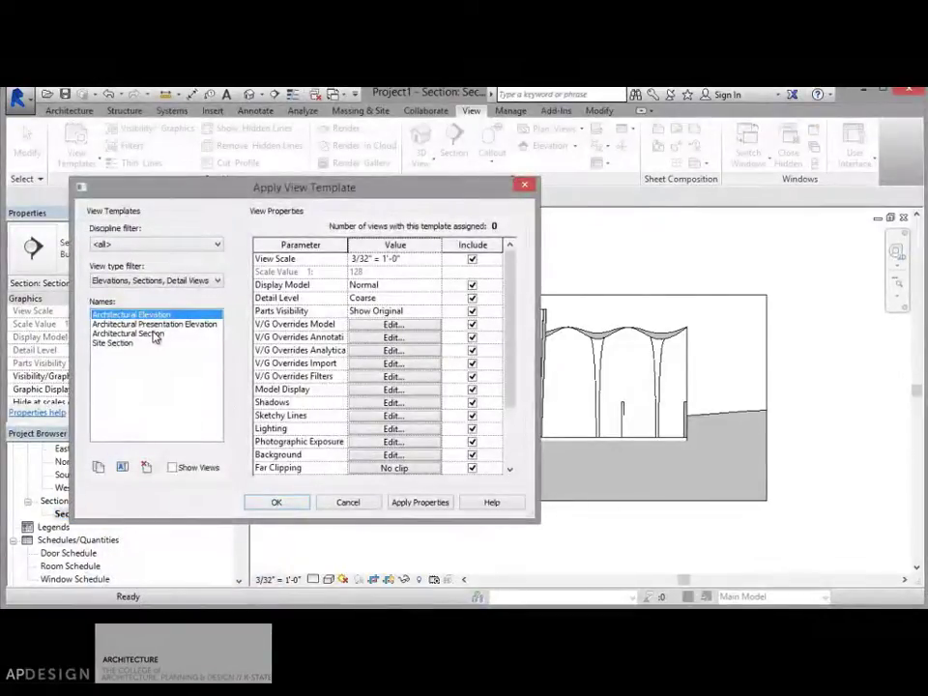
{"action": "left_click", "coordinate": [162, 282]}
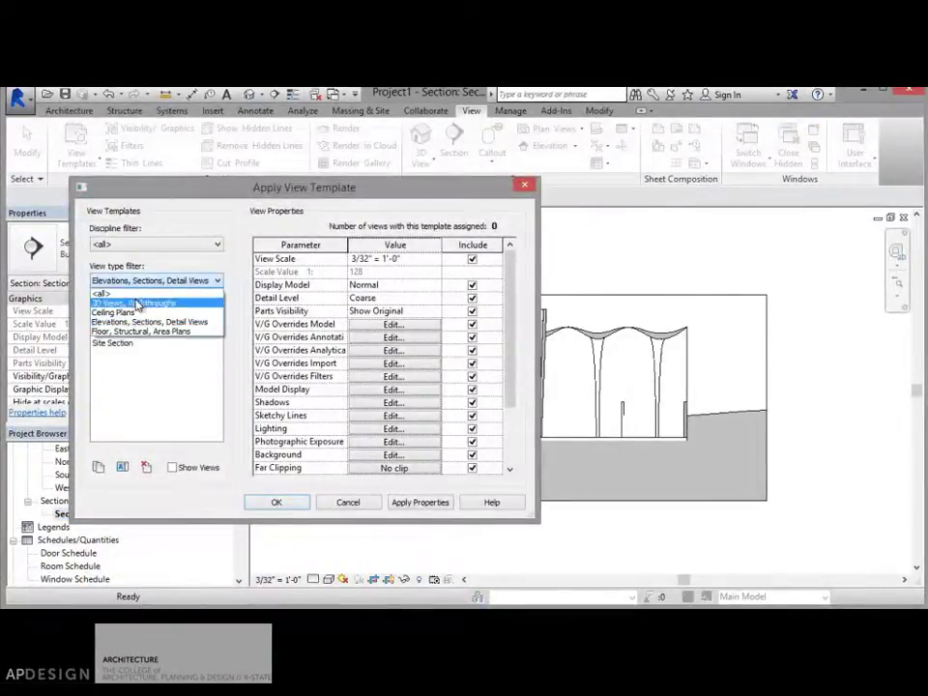
{"action": "left_click", "coordinate": [121, 292]}
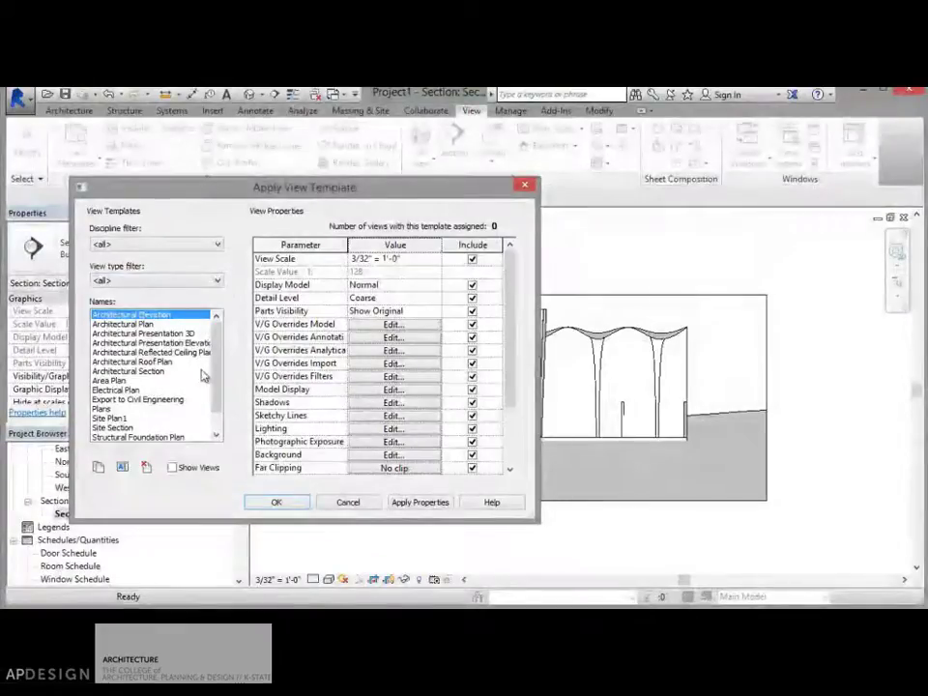
{"action": "scroll", "coordinate": [183, 333], "scroll_direction": "down", "scroll_amount": 1}
{"action": "left_click", "coordinate": [203, 280]}
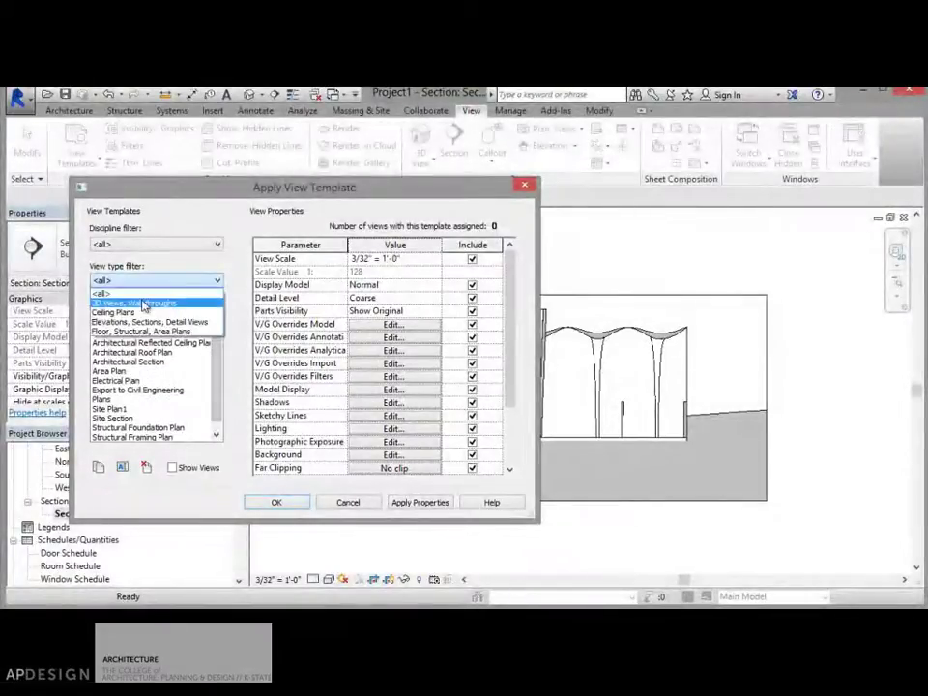
{"action": "left_click", "coordinate": [113, 224]}
{"action": "left_click", "coordinate": [106, 408]}
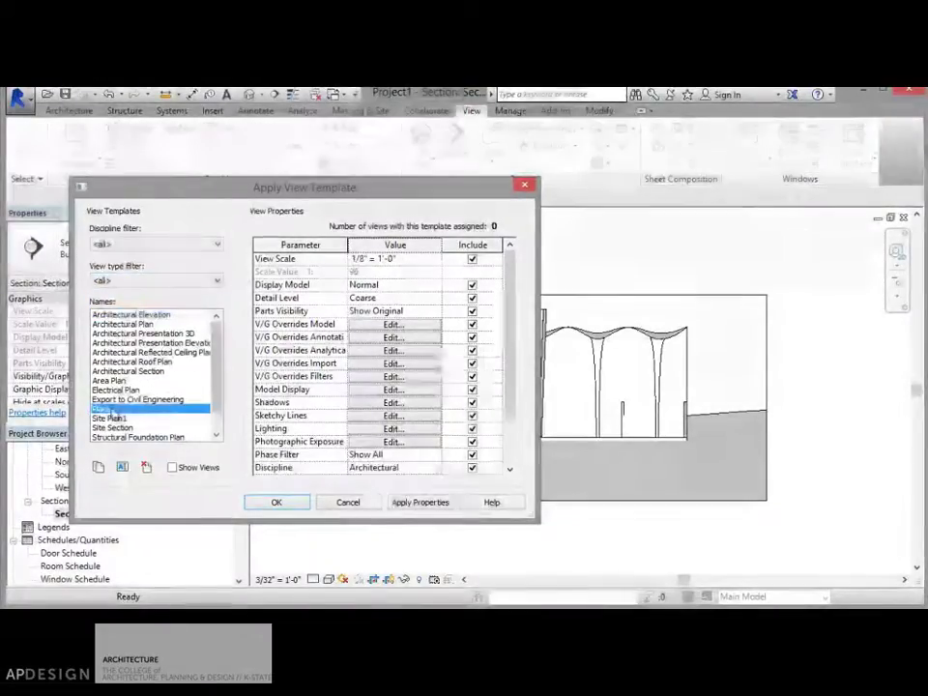
{"action": "left_click", "coordinate": [421, 501]}
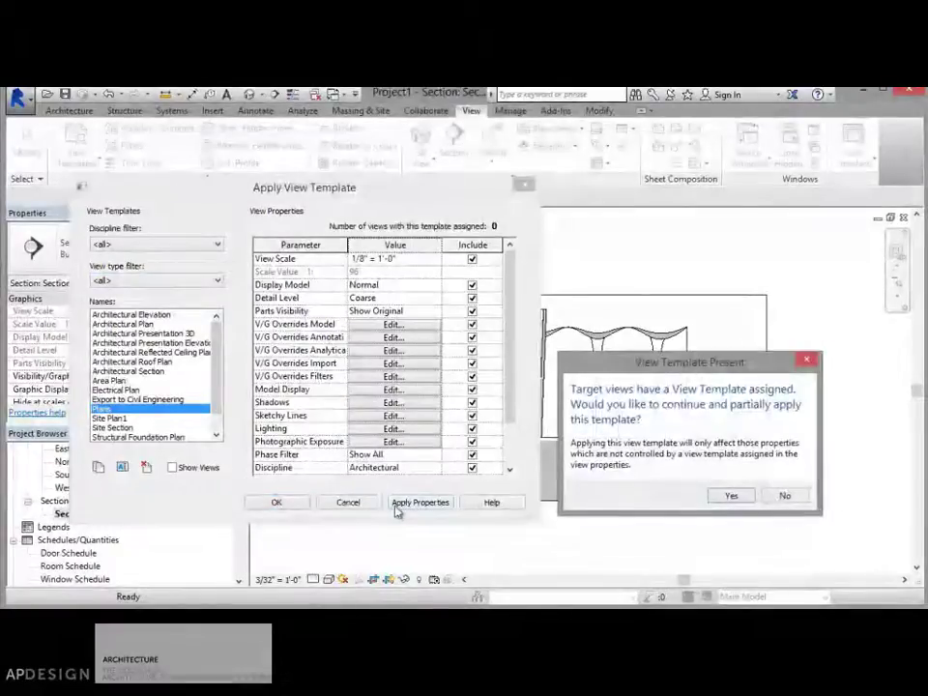
{"action": "left_click", "coordinate": [732, 495]}
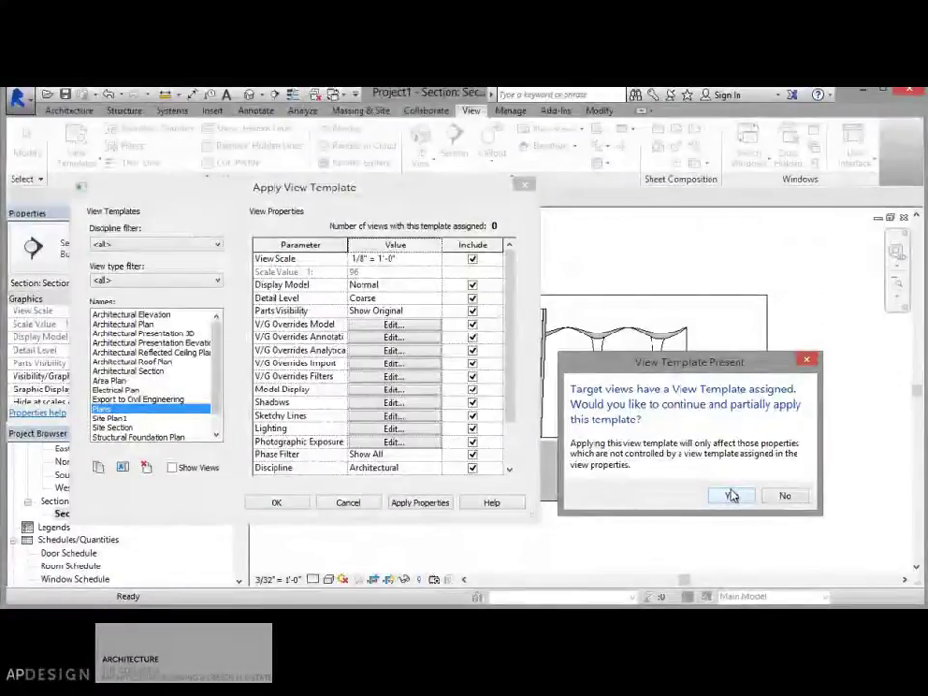
{"action": "left_click", "coordinate": [731, 496]}
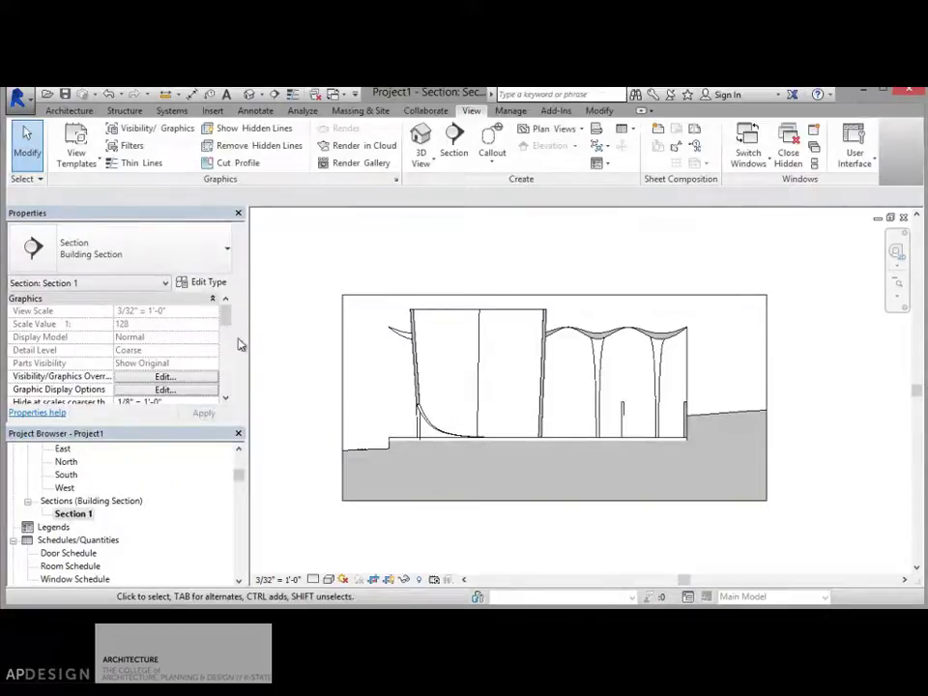
Set Section 1's View Template property to Plans.
{"action": "left_click_drag", "start_coordinate": [226, 325], "coordinate": [225, 360]}
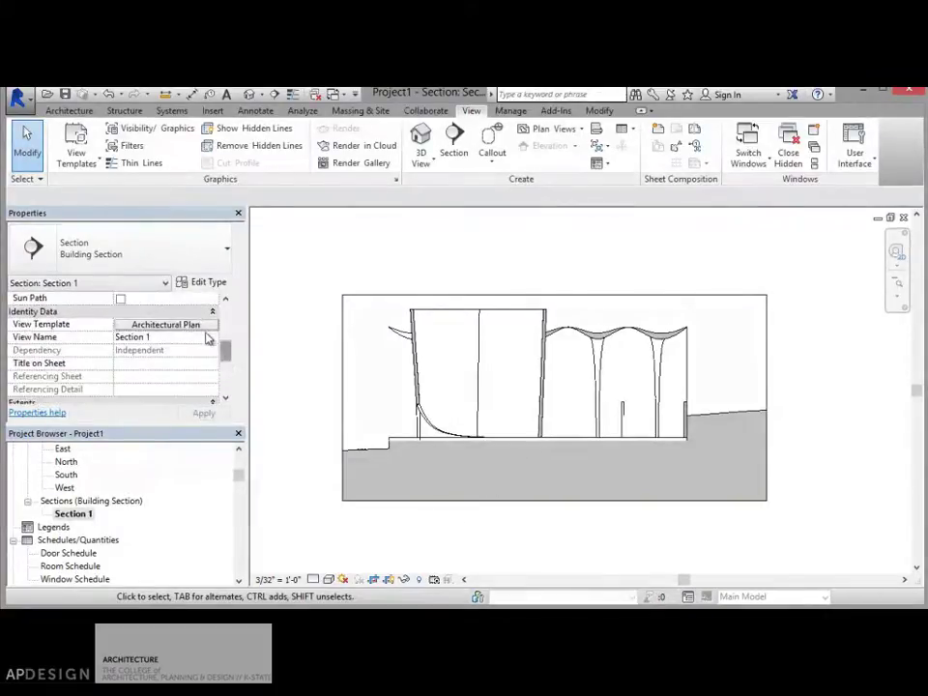
{"action": "left_click", "coordinate": [205, 329]}
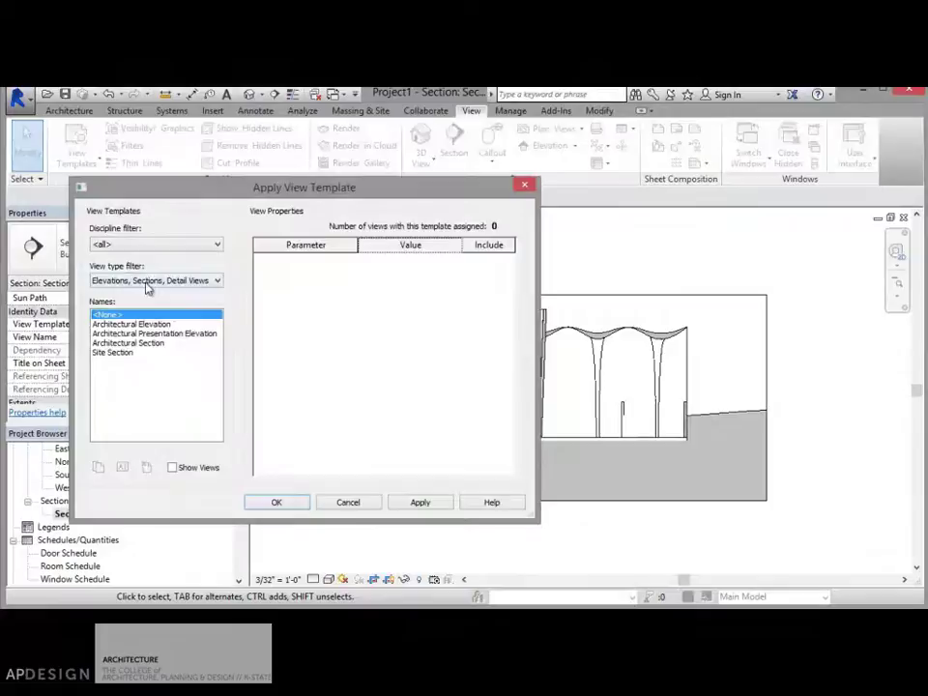
{"action": "left_click", "coordinate": [147, 284]}
{"action": "left_click", "coordinate": [136, 293]}
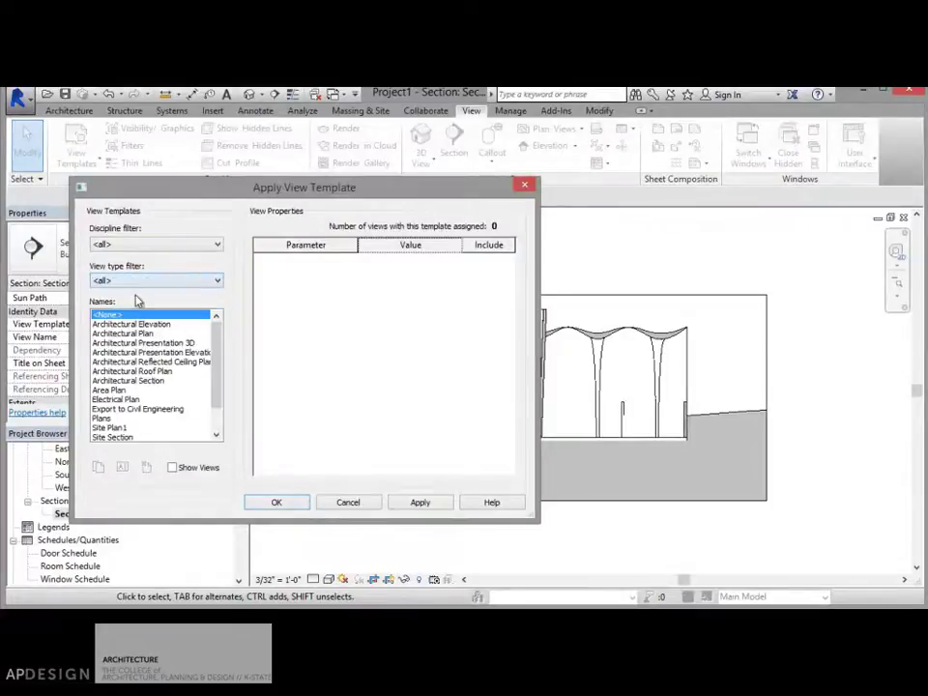
{"action": "left_click", "coordinate": [107, 417]}
{"action": "left_click", "coordinate": [416, 502]}
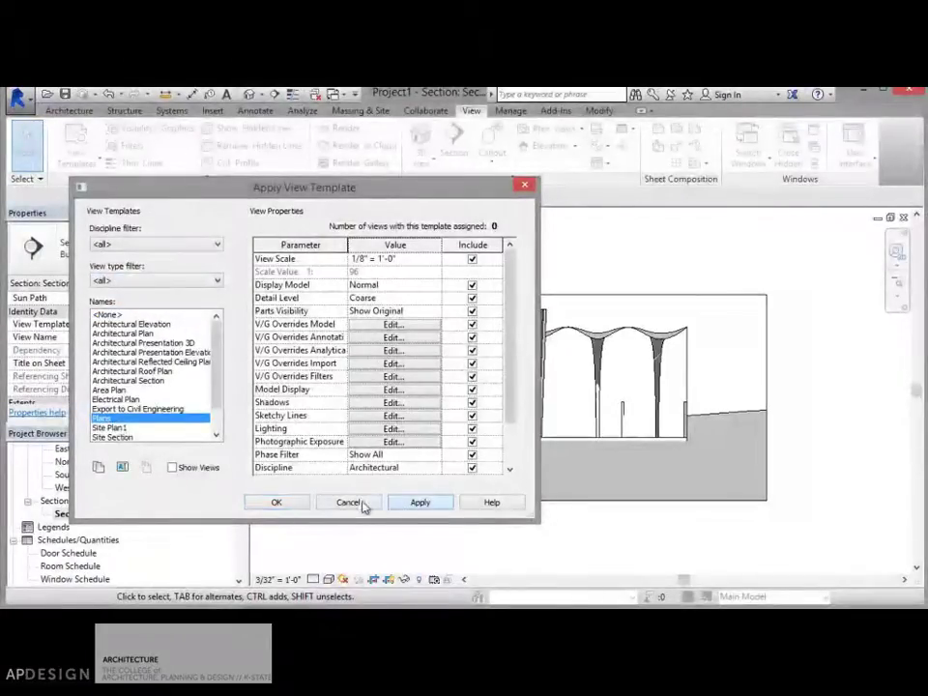
{"action": "left_click", "coordinate": [301, 504]}
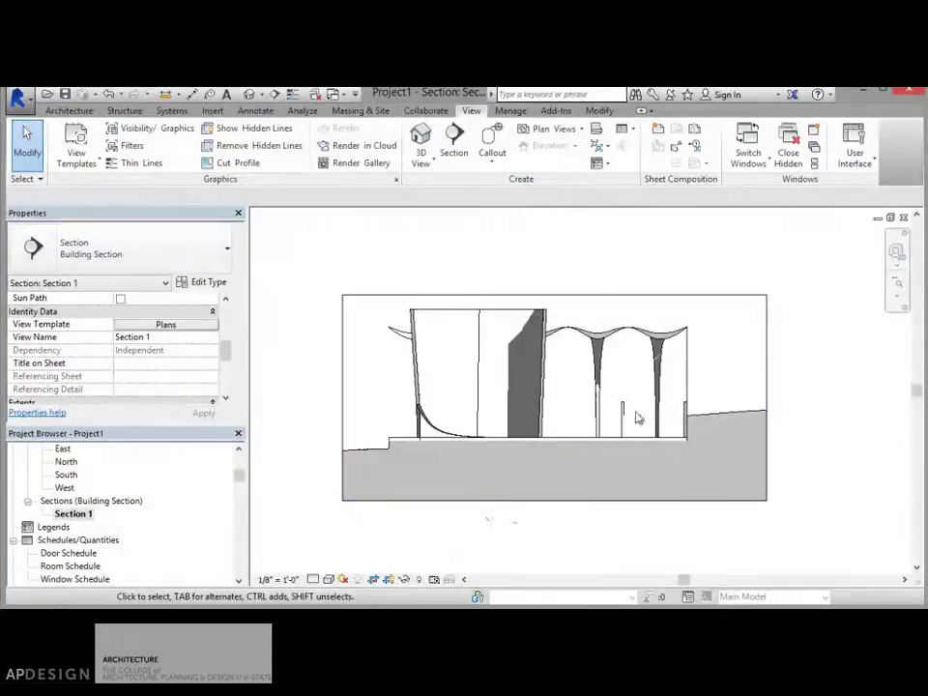
{"action": "scroll", "coordinate": [635, 415], "scroll_direction": "up", "scroll_amount": 3}
{"action": "scroll", "coordinate": [638, 413], "scroll_direction": "down", "scroll_amount": 5}
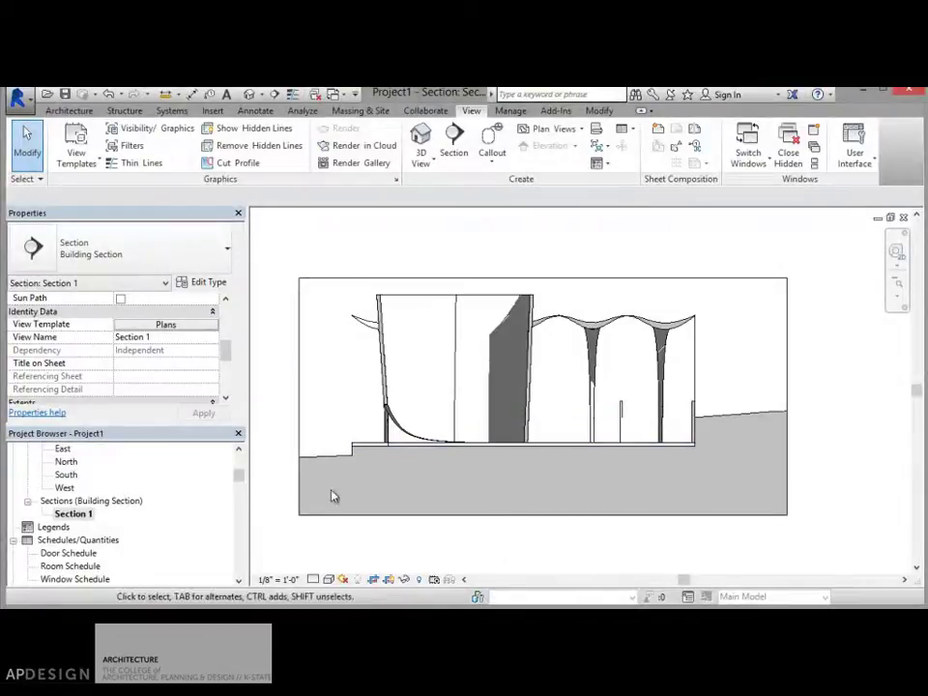
Delete the short vertical detail line from Section 1.
{"action": "scroll", "coordinate": [640, 432], "scroll_direction": "up", "scroll_amount": 3}
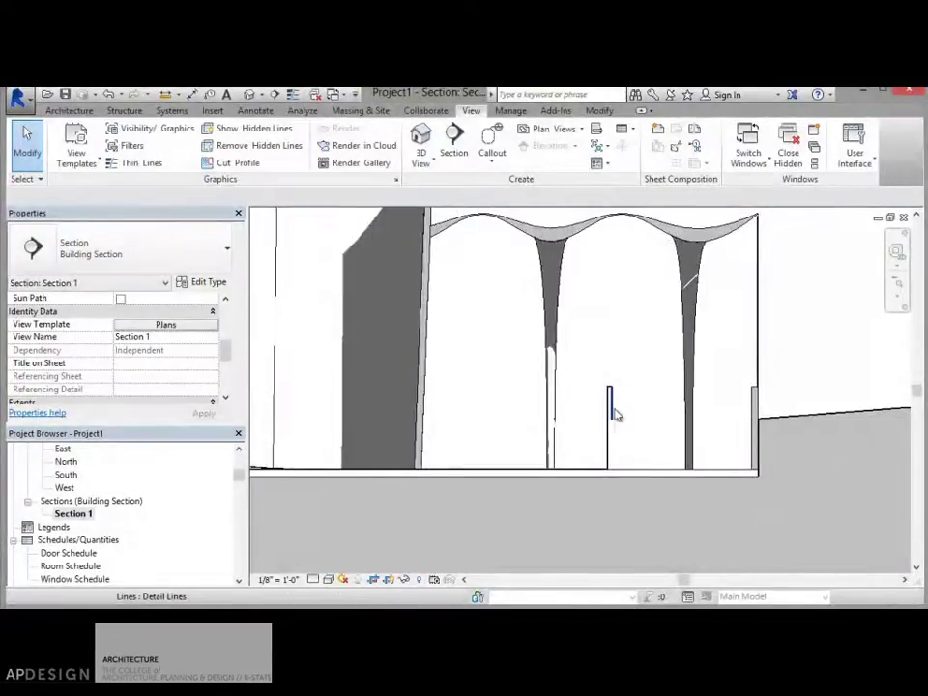
{"action": "left_click", "coordinate": [600, 394]}
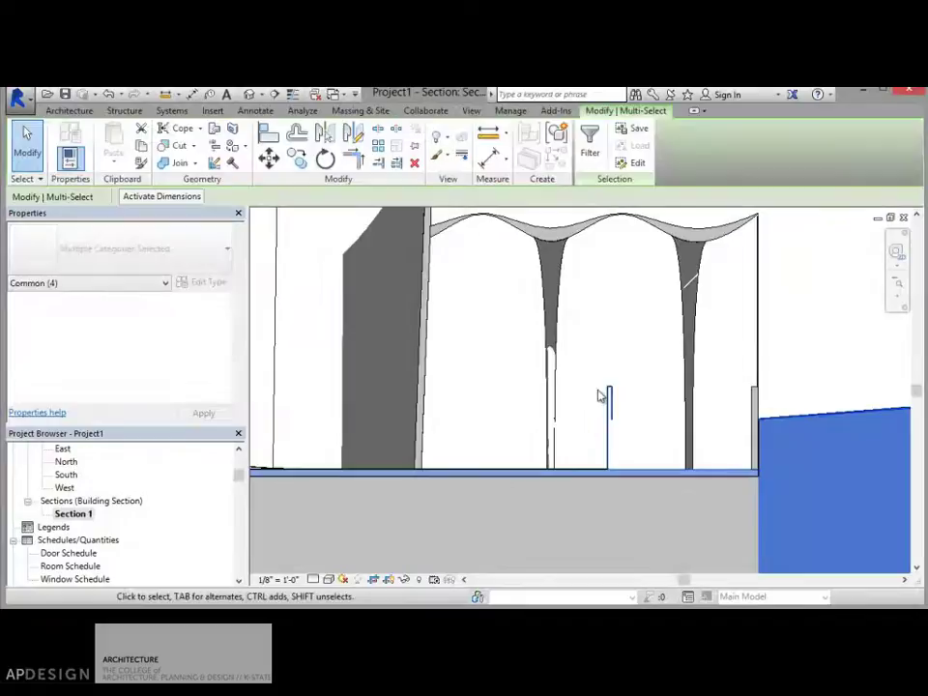
{"action": "left_click", "coordinate": [608, 414]}
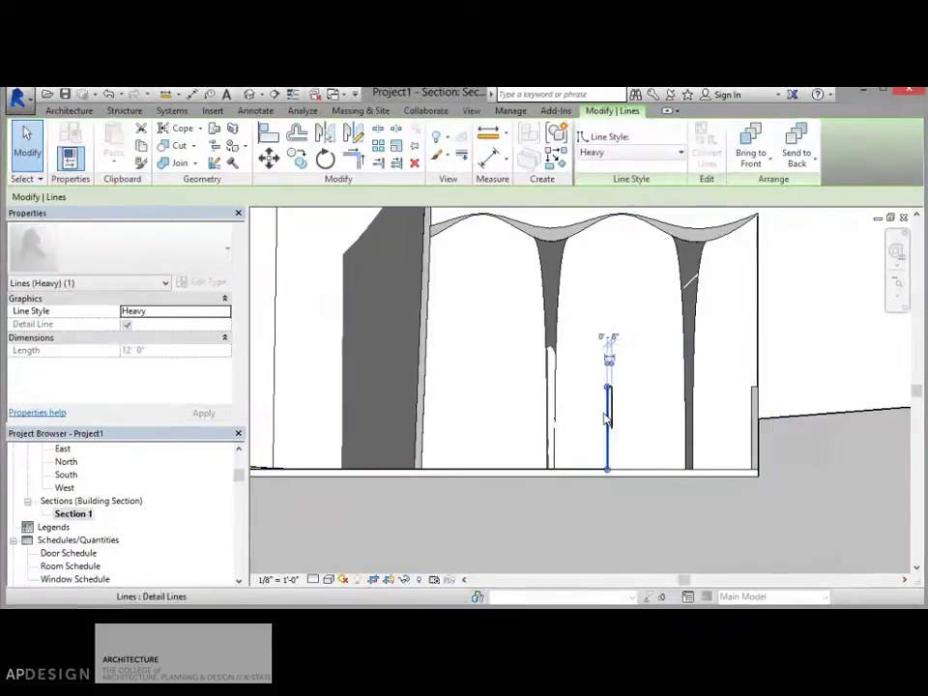
{"action": "left_click_drag", "start_coordinate": [606, 415], "coordinate": [608, 406]}
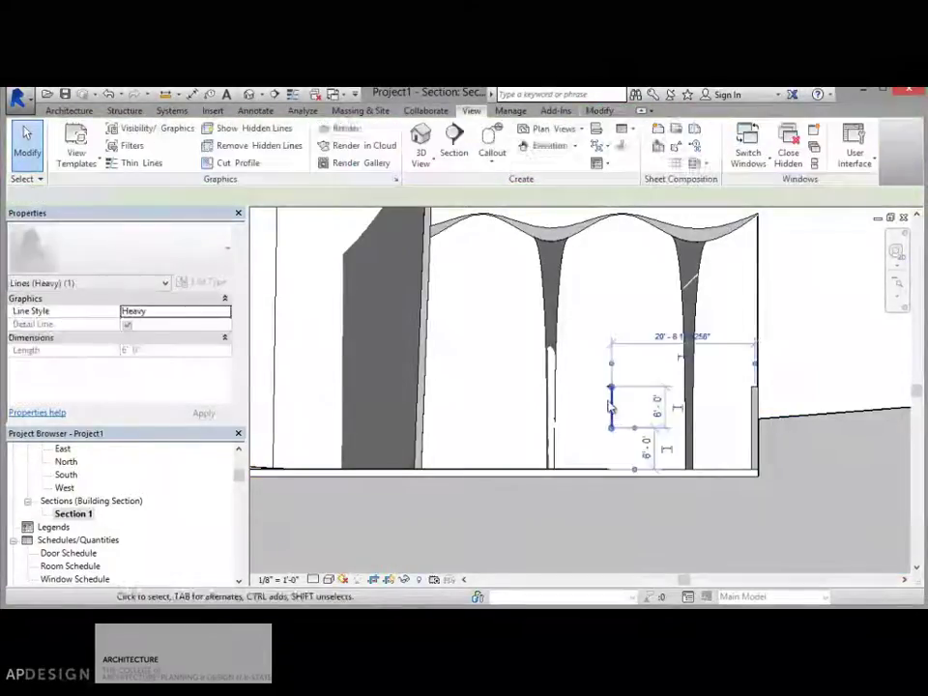
{"action": "key", "text": "Escape"}
{"action": "left_click", "coordinate": [609, 391]}
{"action": "key", "text": "Delete"}
Extend the heavy floor detail line so its end meets the right-hand wall.
{"action": "left_click", "coordinate": [606, 472]}
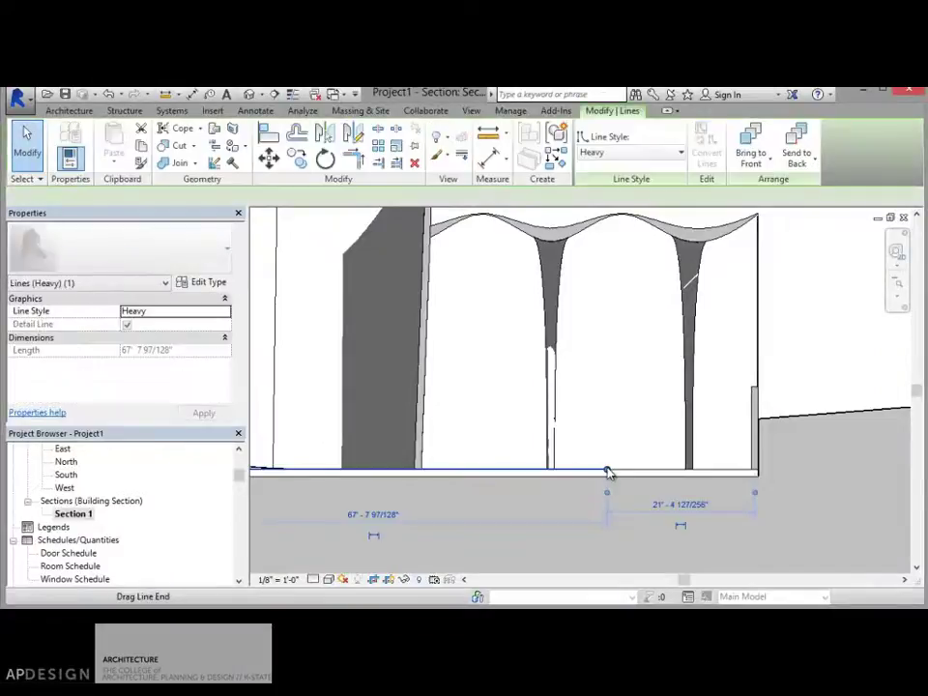
{"action": "left_click_drag", "start_coordinate": [606, 471], "coordinate": [753, 472]}
{"action": "key", "text": "Escape"}
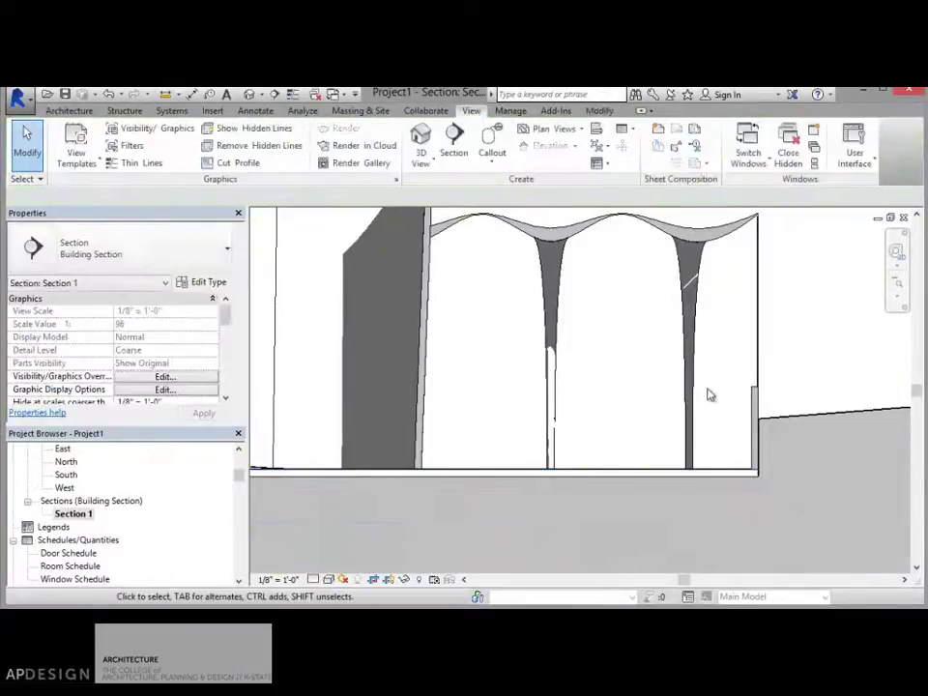
{"action": "scroll", "coordinate": [708, 394], "scroll_direction": "down", "scroll_amount": 3}
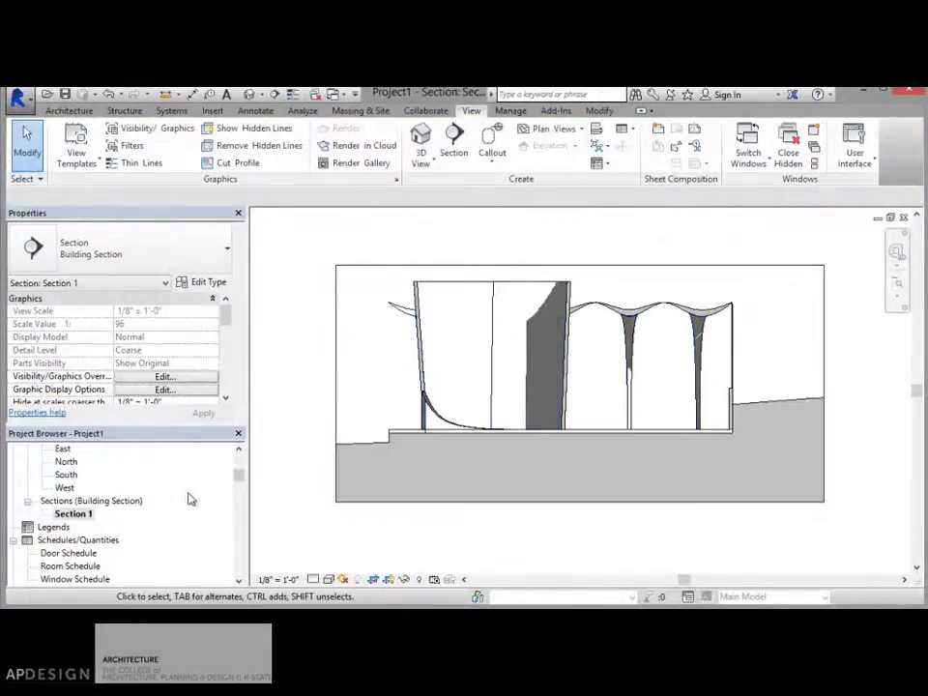
{"action": "left_click", "coordinate": [72, 513]}
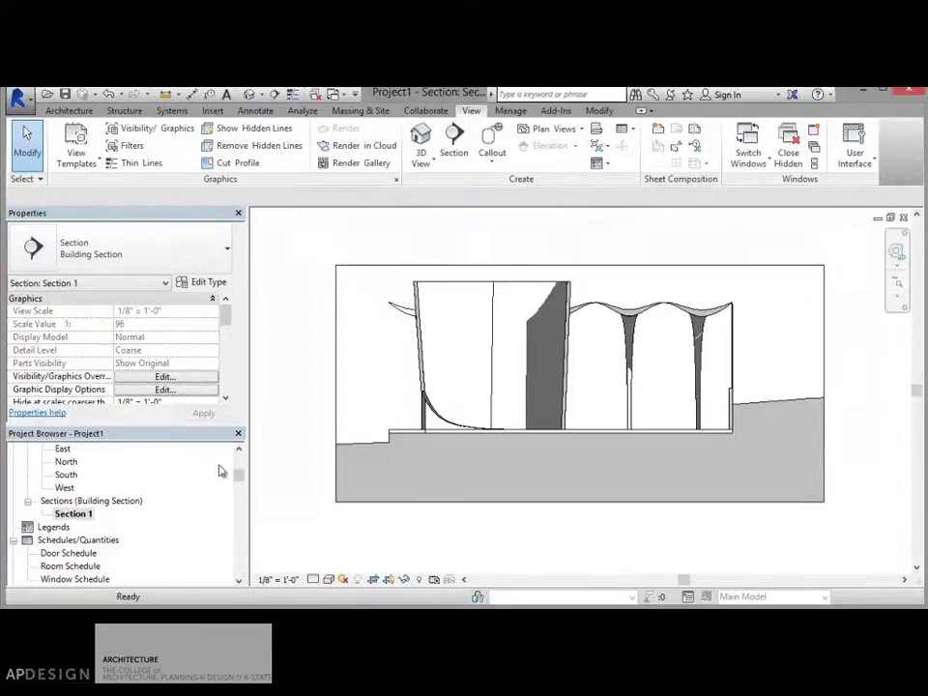
{"action": "scroll", "coordinate": [238, 462], "scroll_direction": "up", "scroll_amount": 5}
On the Level 0 plan, drag the section line to a new cut position.
{"action": "double_click", "coordinate": [68, 487]}
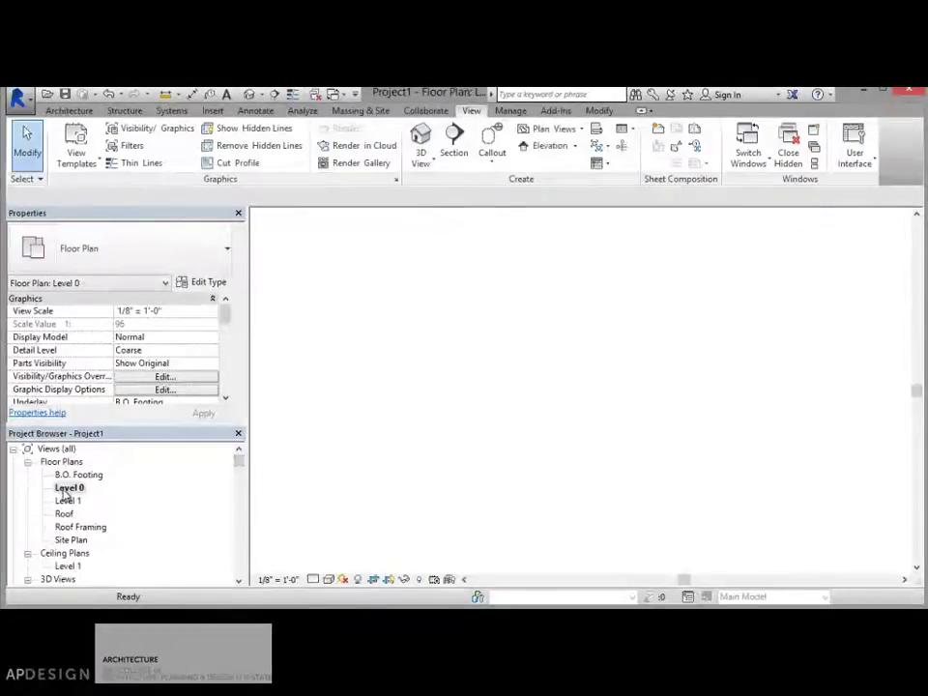
{"action": "scroll", "coordinate": [300, 487], "scroll_direction": "down", "scroll_amount": 3}
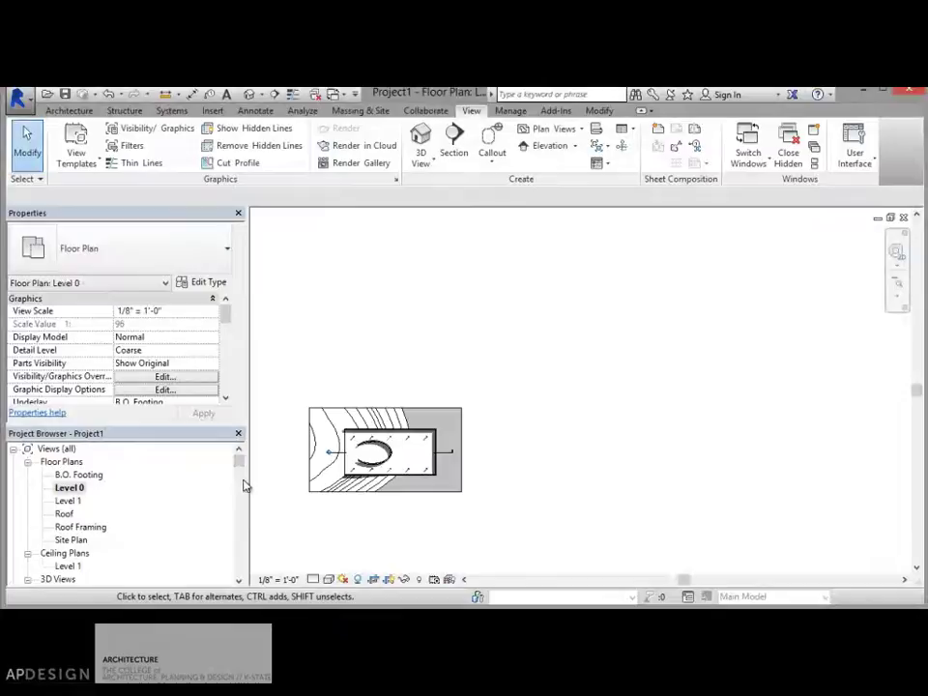
{"action": "scroll", "coordinate": [244, 486], "scroll_direction": "up", "scroll_amount": 2}
{"action": "left_click", "coordinate": [379, 442]}
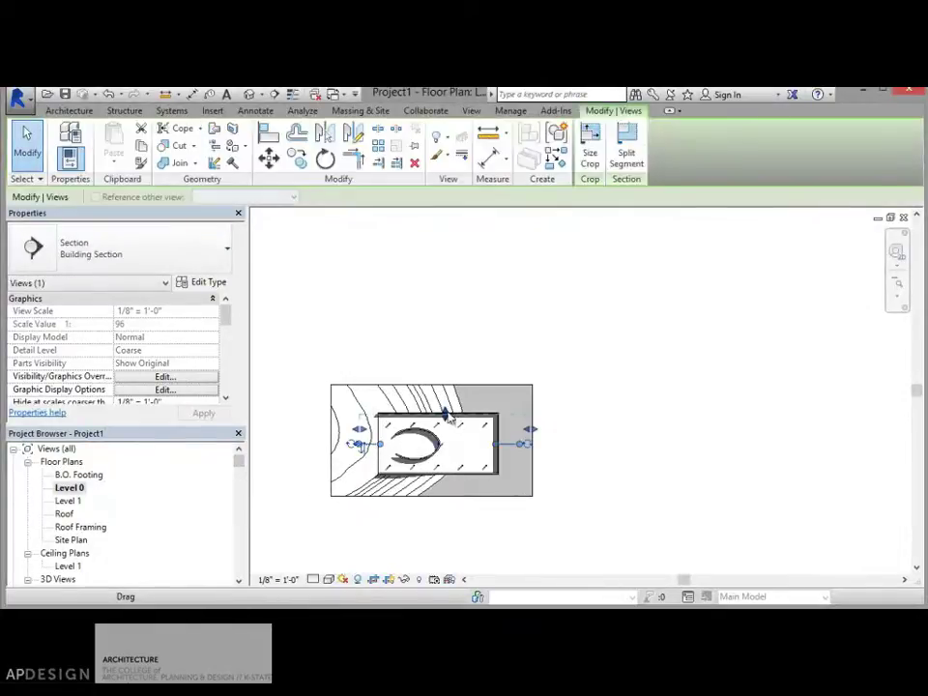
{"action": "scroll", "coordinate": [450, 415], "scroll_direction": "up", "scroll_amount": 2}
{"action": "left_click_drag", "start_coordinate": [450, 410], "coordinate": [462, 434]}
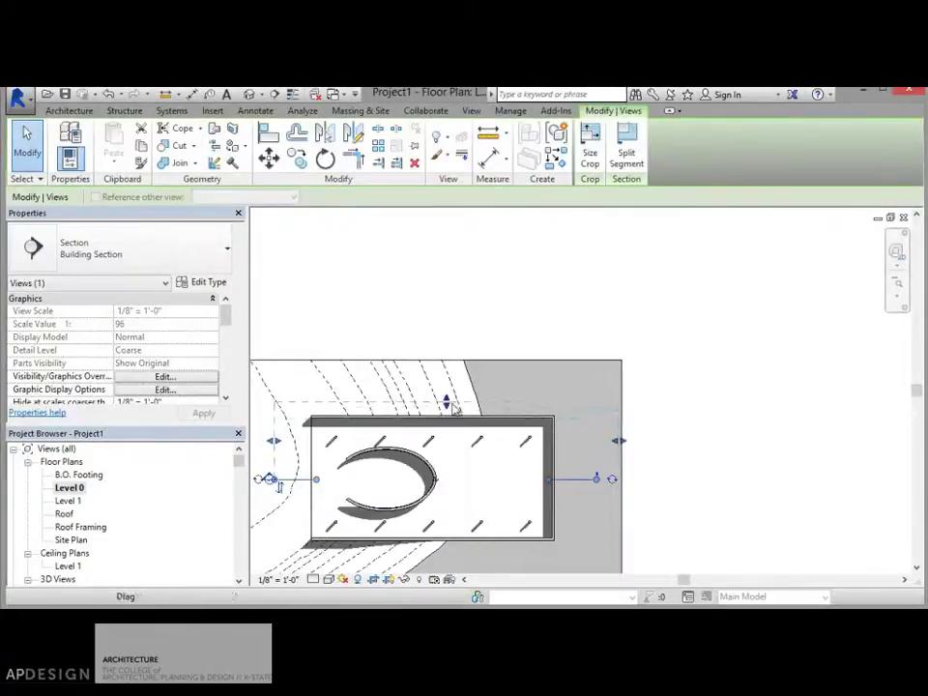
{"action": "left_click", "coordinate": [237, 477]}
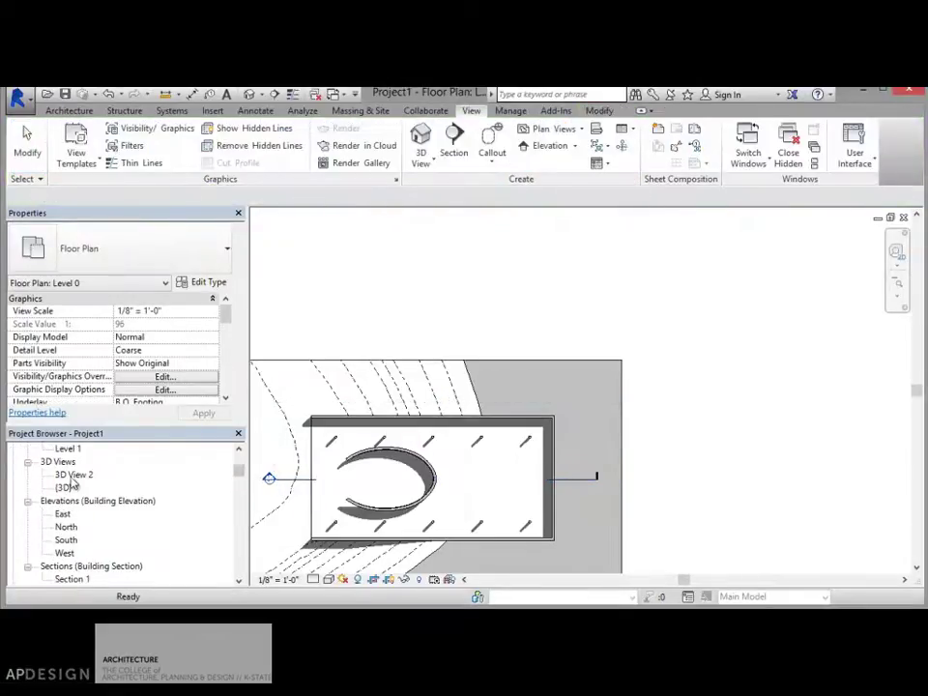
Reopen Section 1 to view the updated building section.
{"action": "double_click", "coordinate": [71, 579]}
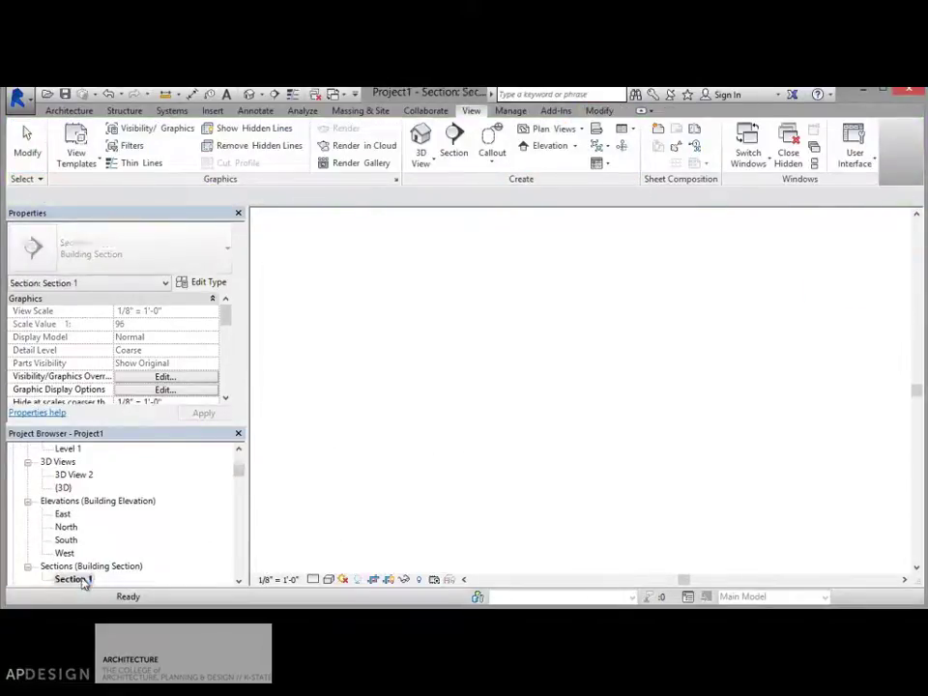
{"action": "left_click", "coordinate": [773, 323]}
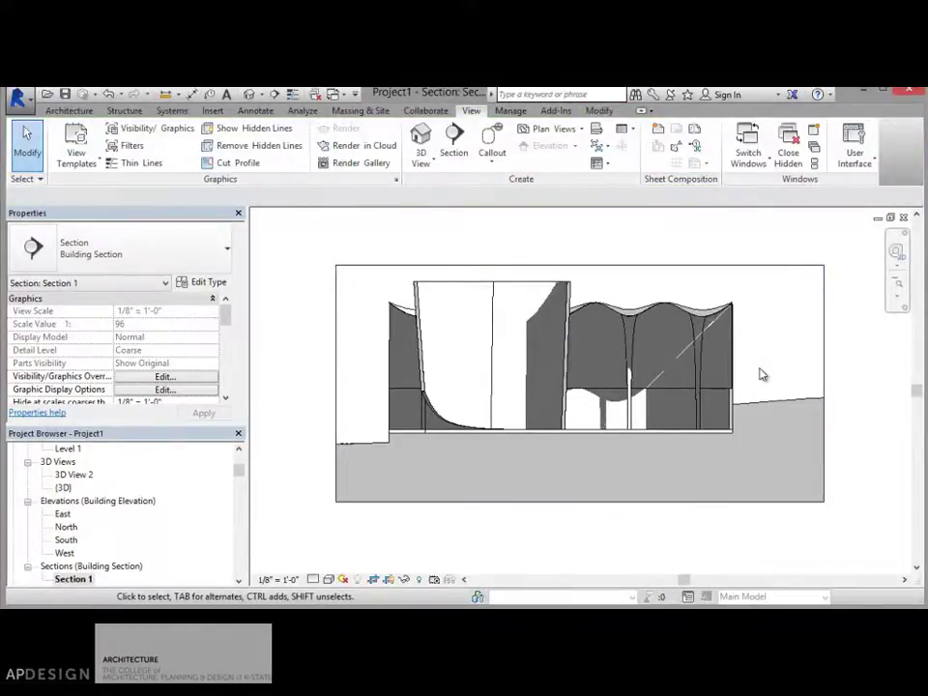
{"action": "scroll", "coordinate": [760, 374], "scroll_direction": "up", "scroll_amount": 3}
{"action": "scroll", "coordinate": [761, 374], "scroll_direction": "down", "scroll_amount": 3}
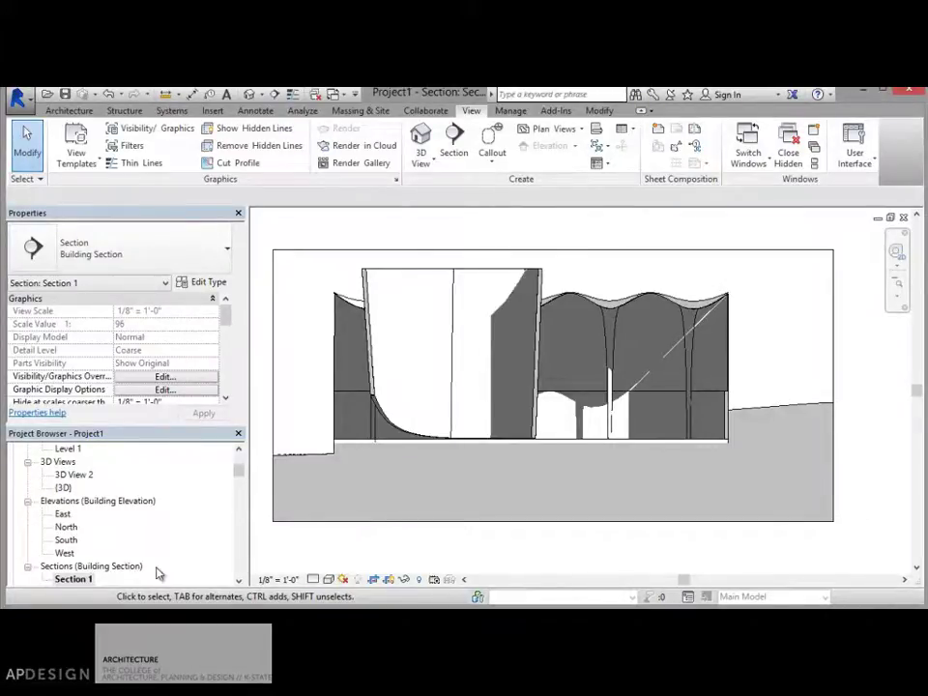
{"action": "left_click_drag", "start_coordinate": [244, 475], "coordinate": [241, 482]}
Open sheet A2 from Sheets and change its Sheet Name from Unnamed to Mockup.
{"action": "left_click", "coordinate": [56, 501]}
{"action": "left_click", "coordinate": [13, 501]}
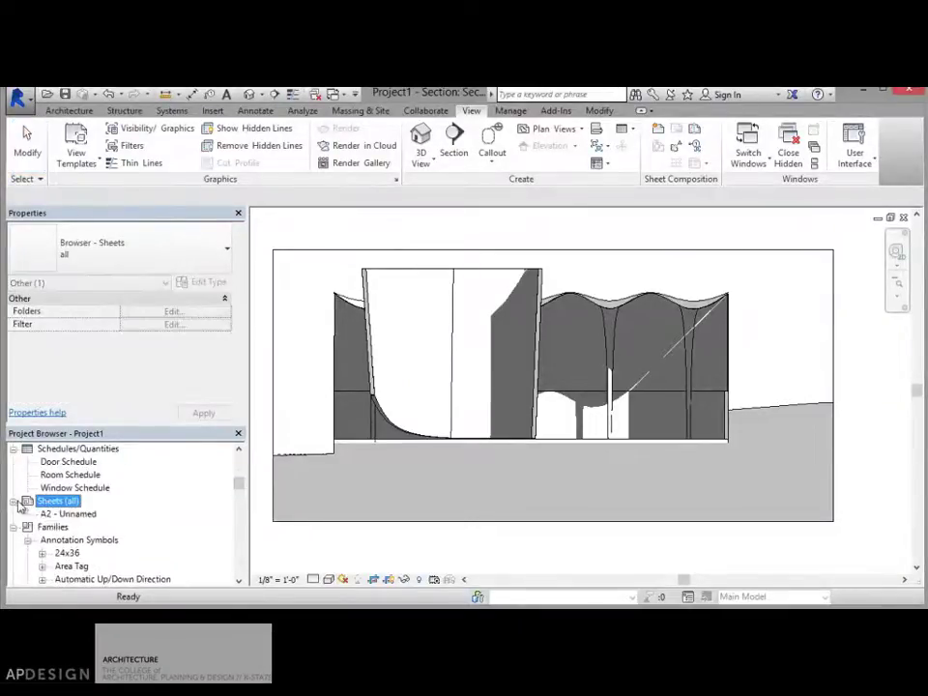
{"action": "left_click", "coordinate": [60, 514]}
{"action": "double_click", "coordinate": [60, 515]}
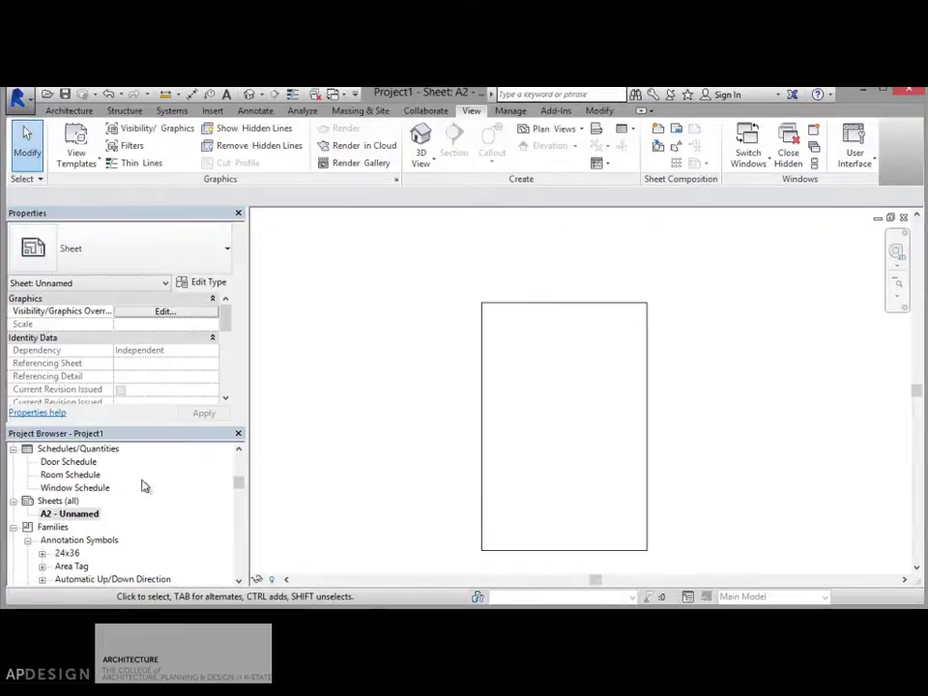
{"action": "left_click_drag", "start_coordinate": [224, 319], "coordinate": [223, 367]}
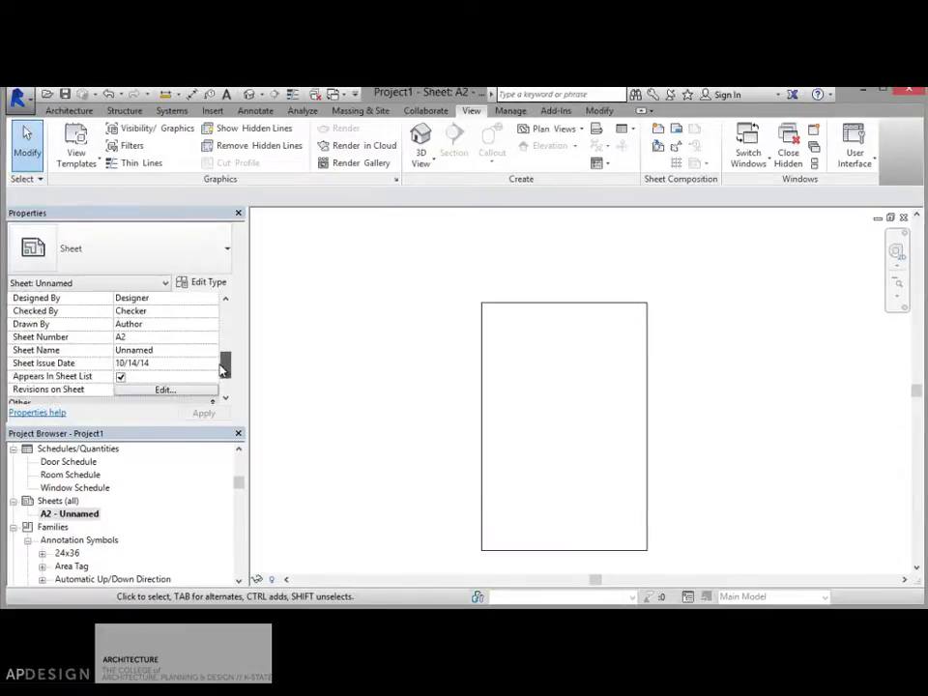
{"action": "left_click", "coordinate": [155, 350]}
{"action": "left_click_drag", "start_coordinate": [154, 350], "coordinate": [101, 355]}
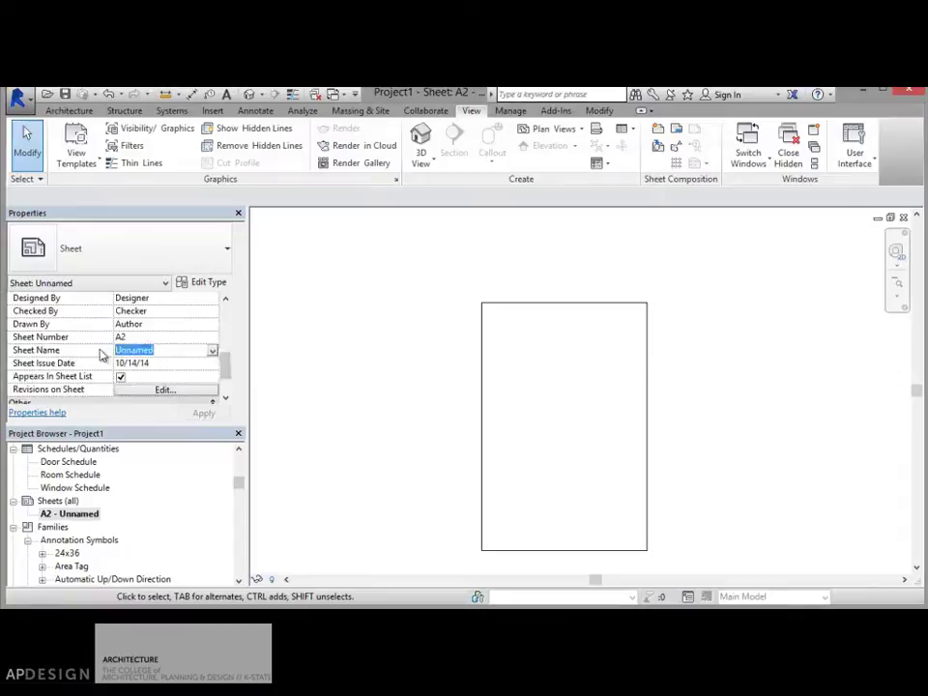
{"action": "type", "text": "Mockup"}
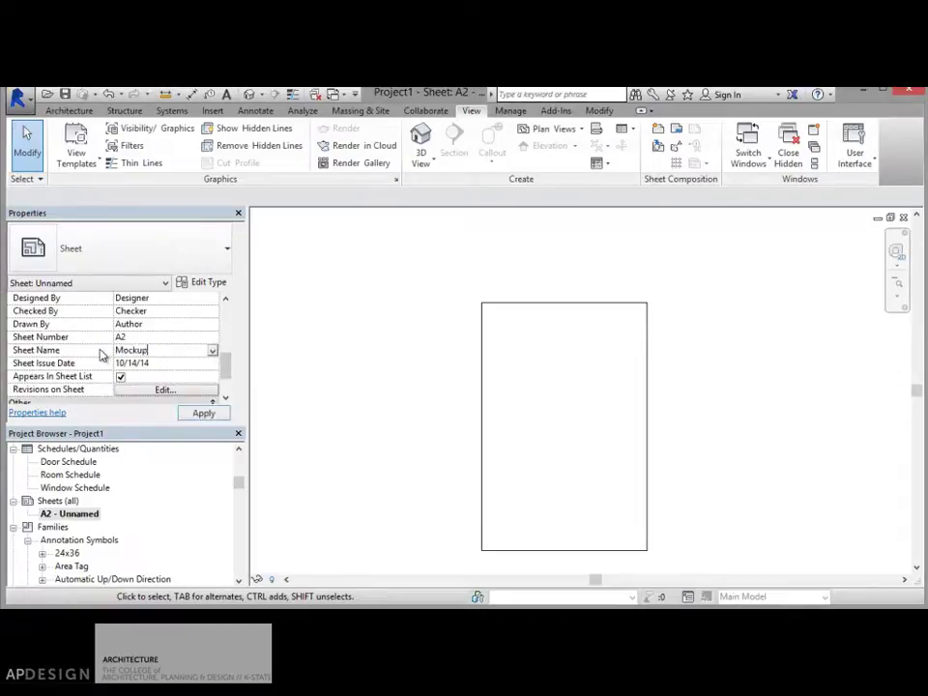
{"action": "left_click", "coordinate": [187, 412]}
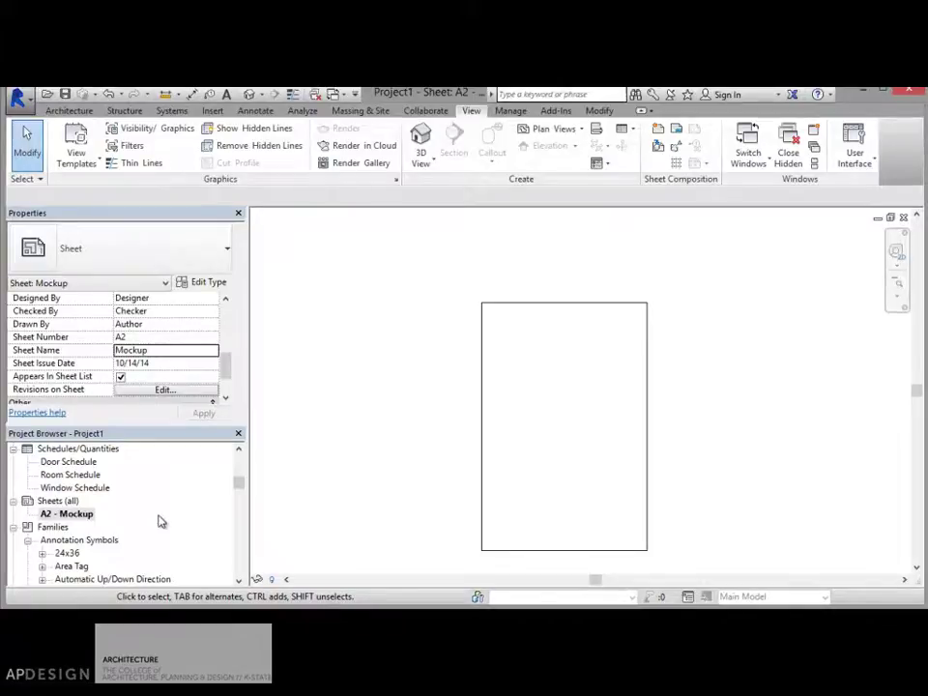
Place the Level 0 plan near the sheet top and Level 1 plan below it.
{"action": "left_click_drag", "start_coordinate": [239, 486], "coordinate": [238, 461]}
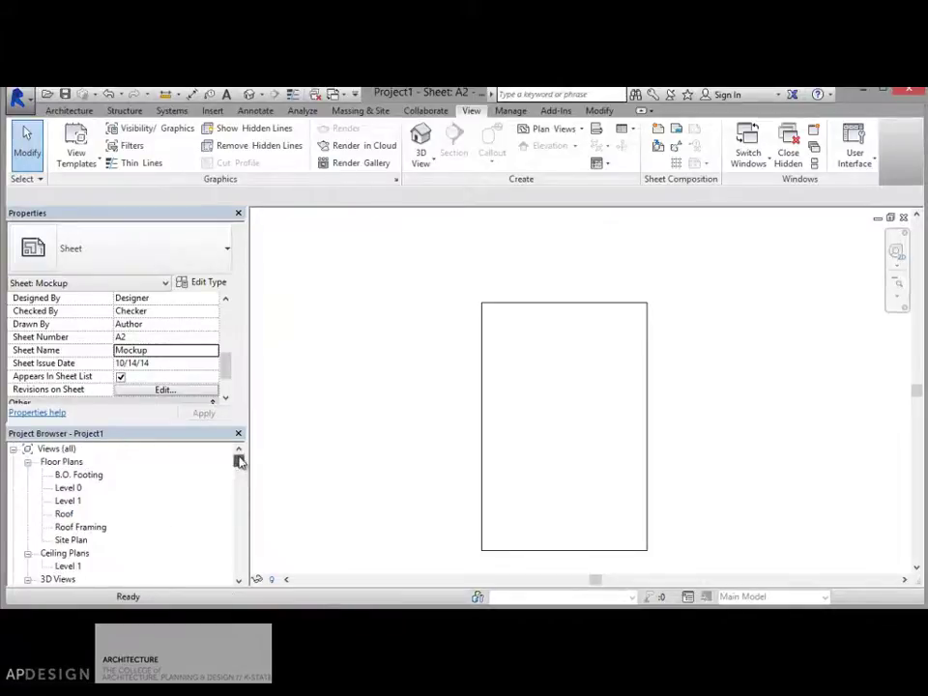
{"action": "left_click", "coordinate": [79, 489]}
{"action": "left_click_drag", "start_coordinate": [534, 390], "coordinate": [527, 393]}
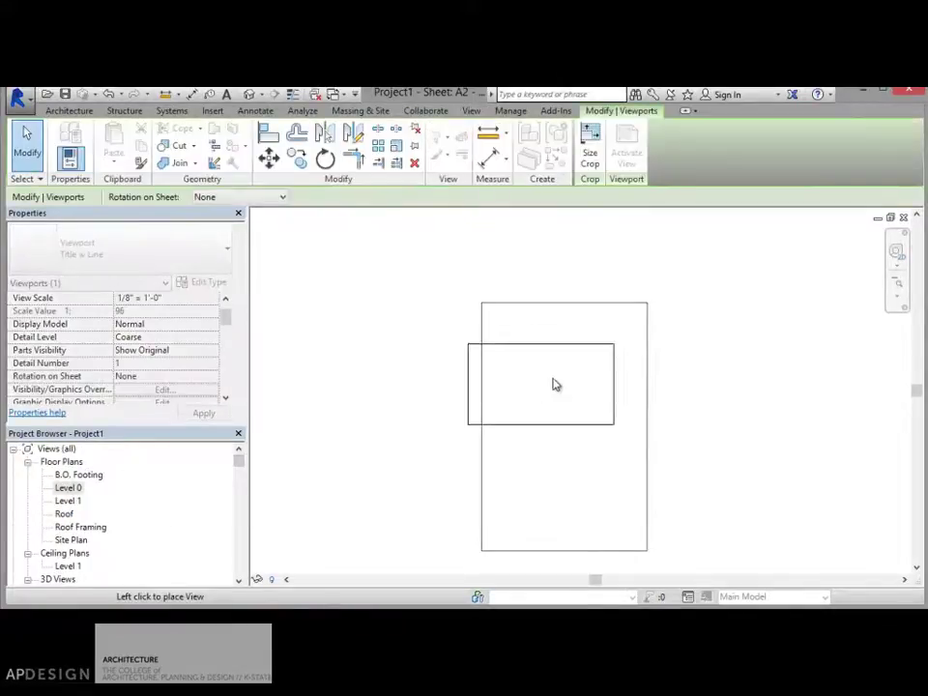
{"action": "left_click", "coordinate": [565, 363]}
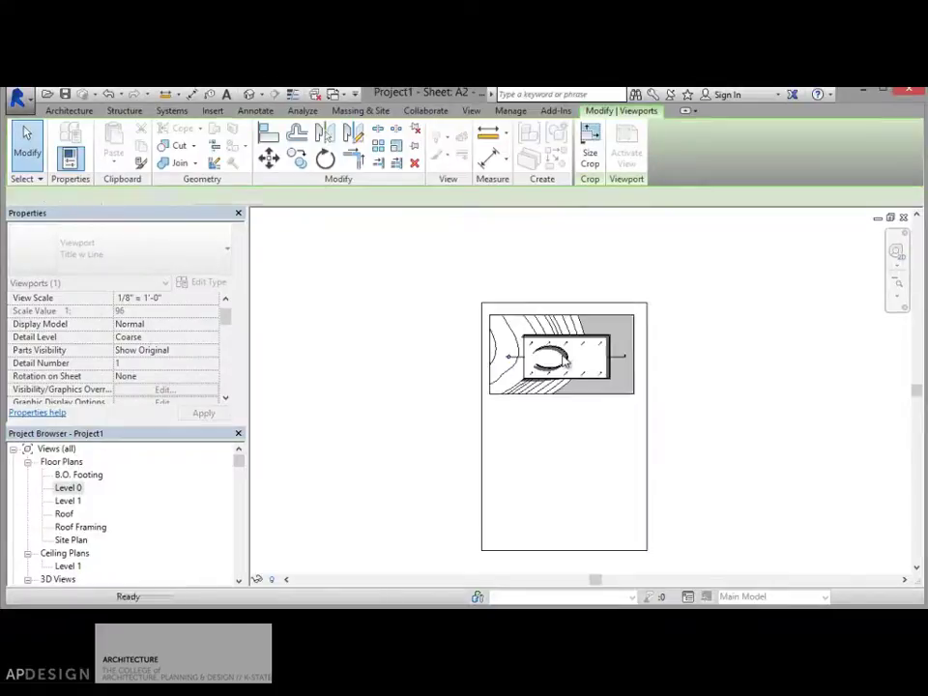
{"action": "left_click", "coordinate": [68, 501]}
{"action": "left_click_drag", "start_coordinate": [573, 418], "coordinate": [565, 420]}
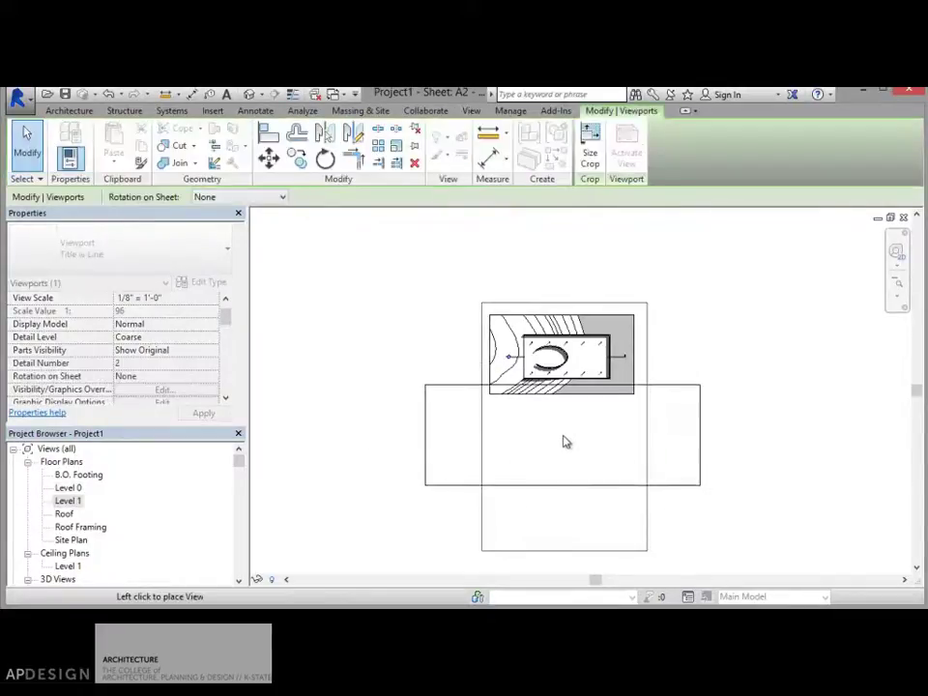
{"action": "left_click", "coordinate": [573, 454]}
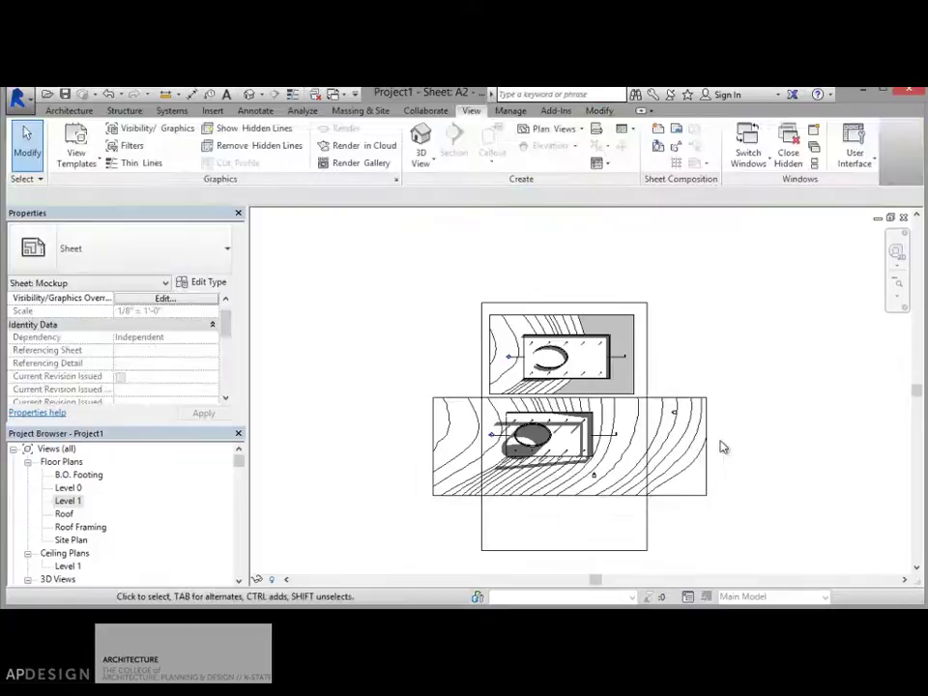
Activate the Level 1 viewport for editing.
{"action": "left_click", "coordinate": [694, 483]}
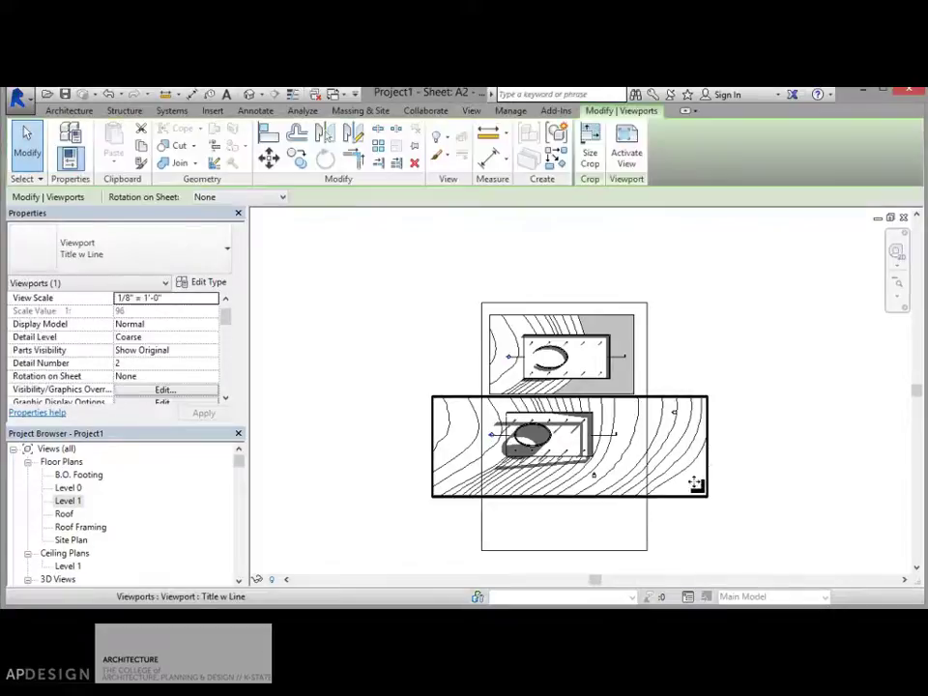
{"action": "double_click", "coordinate": [708, 471]}
{"action": "left_click", "coordinate": [706, 451]}
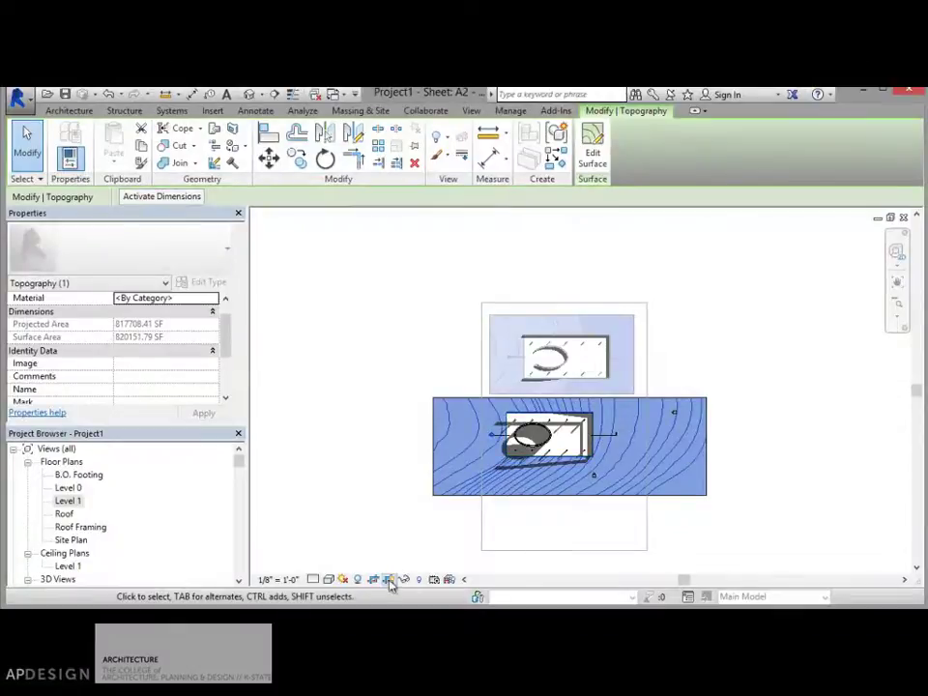
Pull the active view's crop region in from both sides and hide the crop boundary.
{"action": "left_click", "coordinate": [705, 488]}
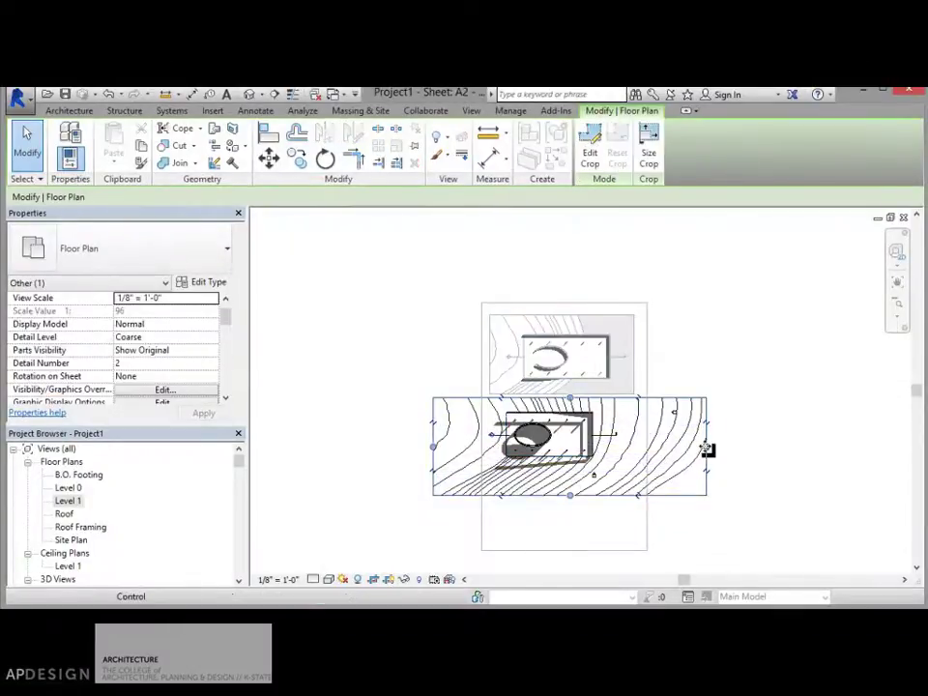
{"action": "left_click_drag", "start_coordinate": [639, 441], "coordinate": [636, 444]}
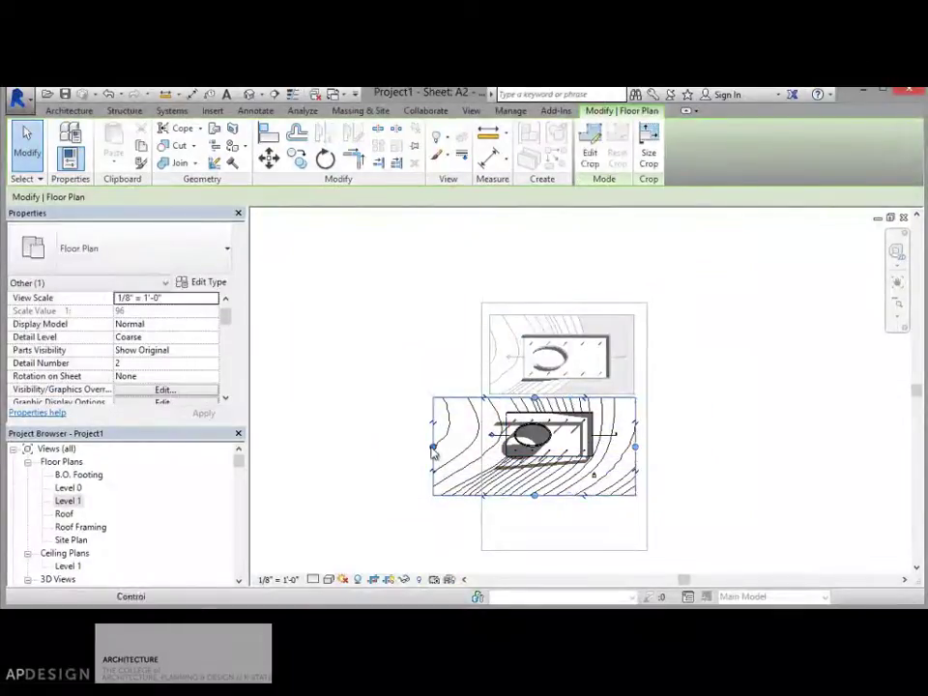
{"action": "left_click_drag", "start_coordinate": [495, 433], "coordinate": [490, 436]}
{"action": "left_click", "coordinate": [387, 580]}
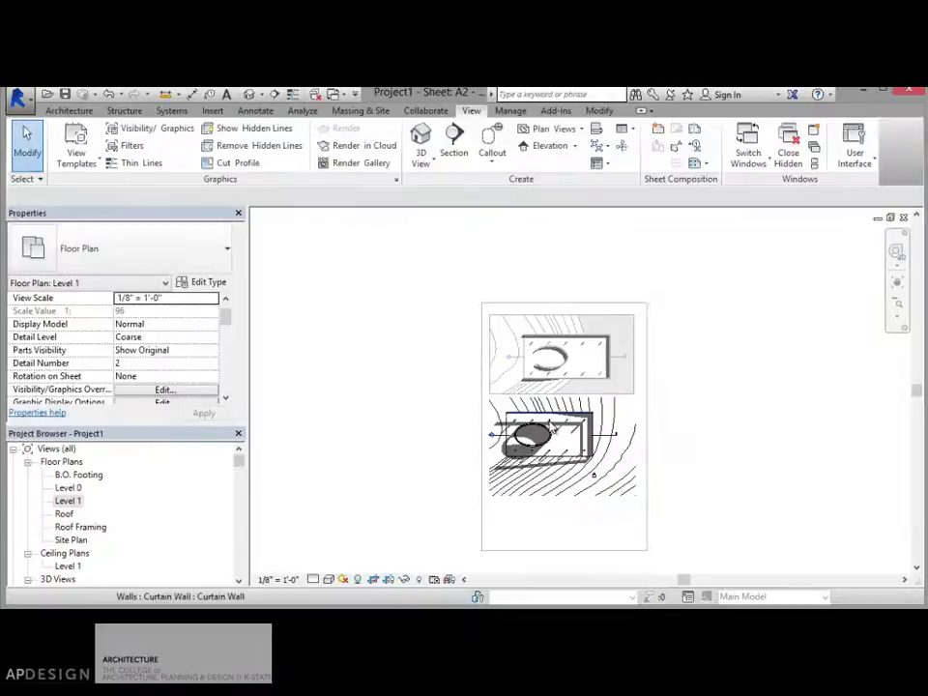
Select the lower plan viewport and reveal its hidden elements.
{"action": "left_click", "coordinate": [556, 499]}
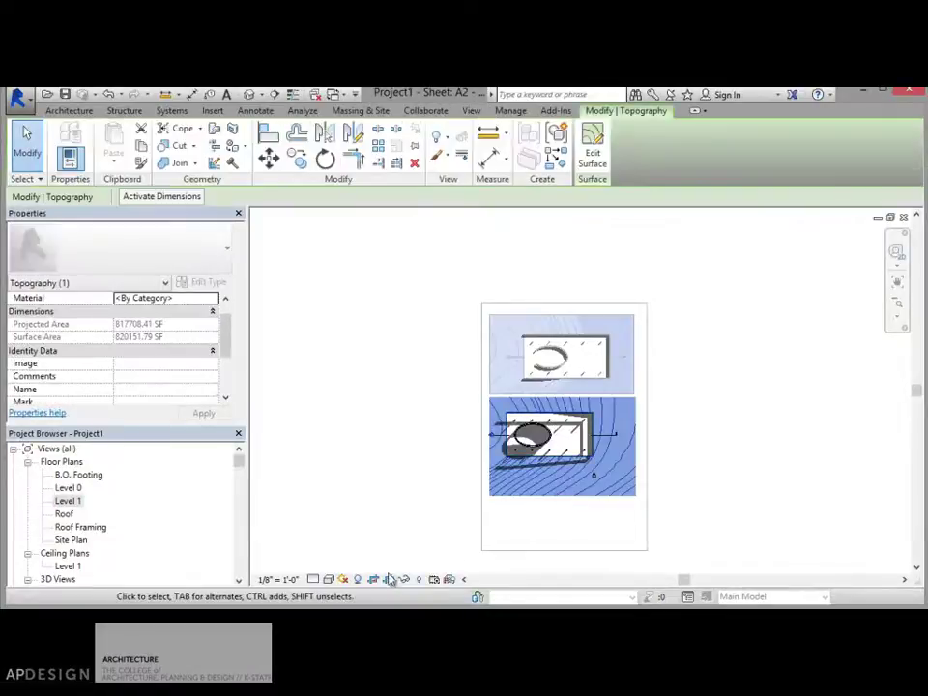
{"action": "left_click", "coordinate": [544, 516]}
{"action": "left_click", "coordinate": [565, 501]}
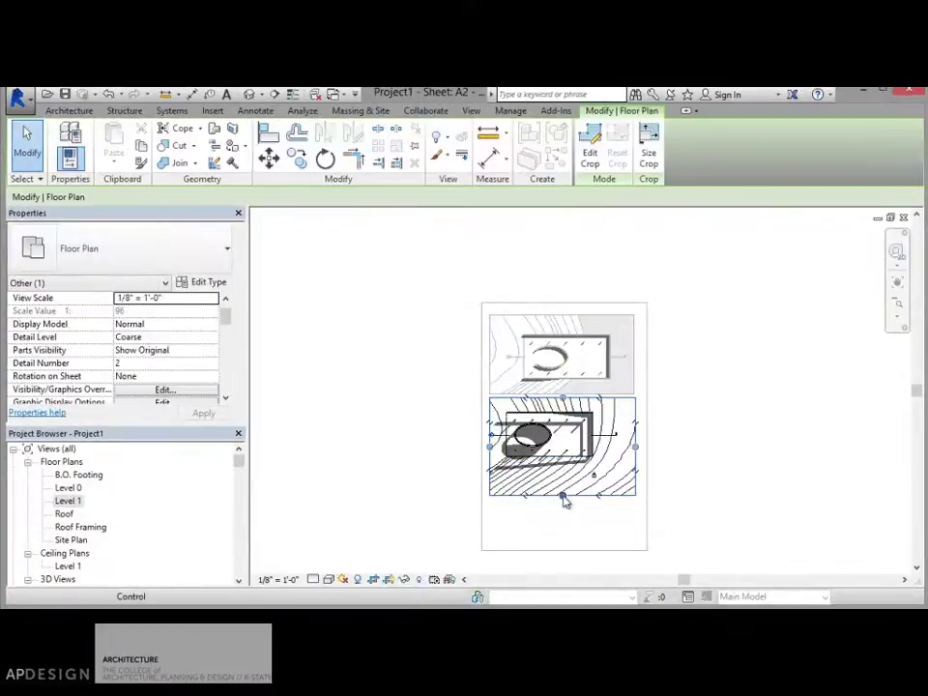
{"action": "left_click", "coordinate": [571, 509]}
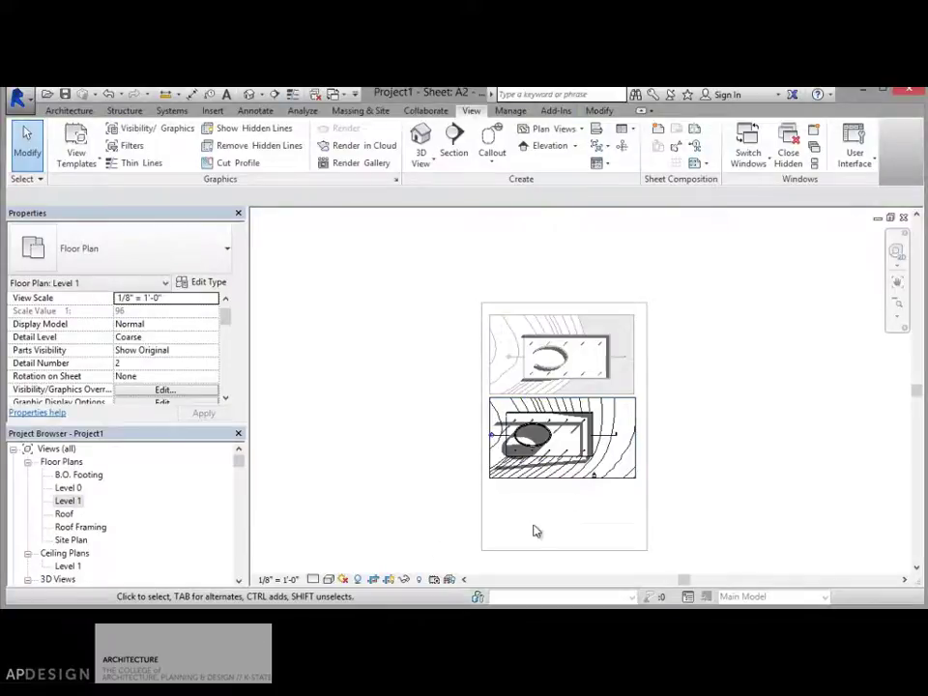
{"action": "left_click", "coordinate": [569, 495]}
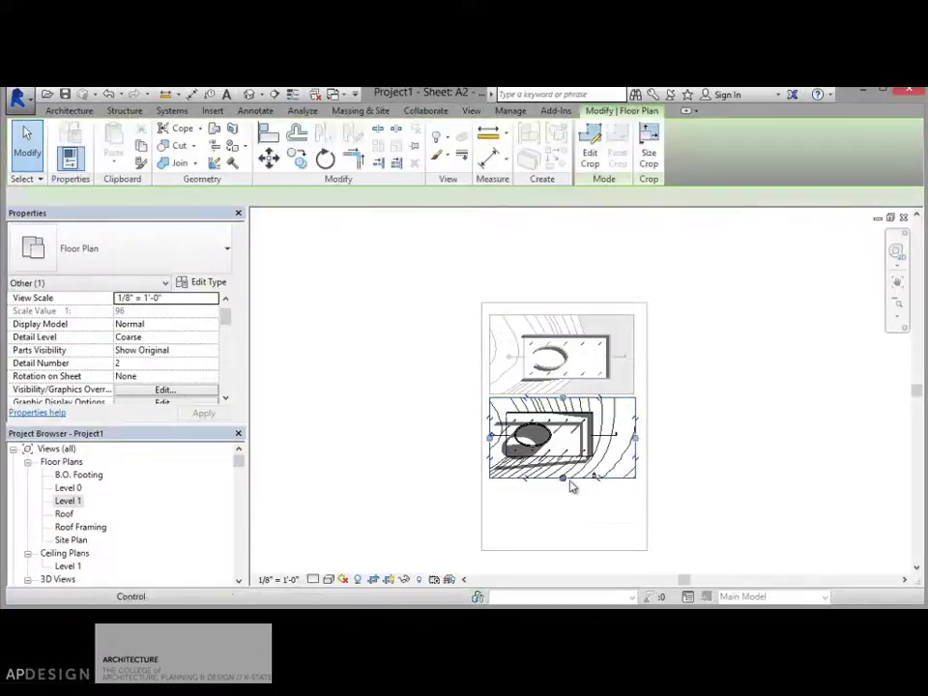
{"action": "left_click", "coordinate": [420, 578]}
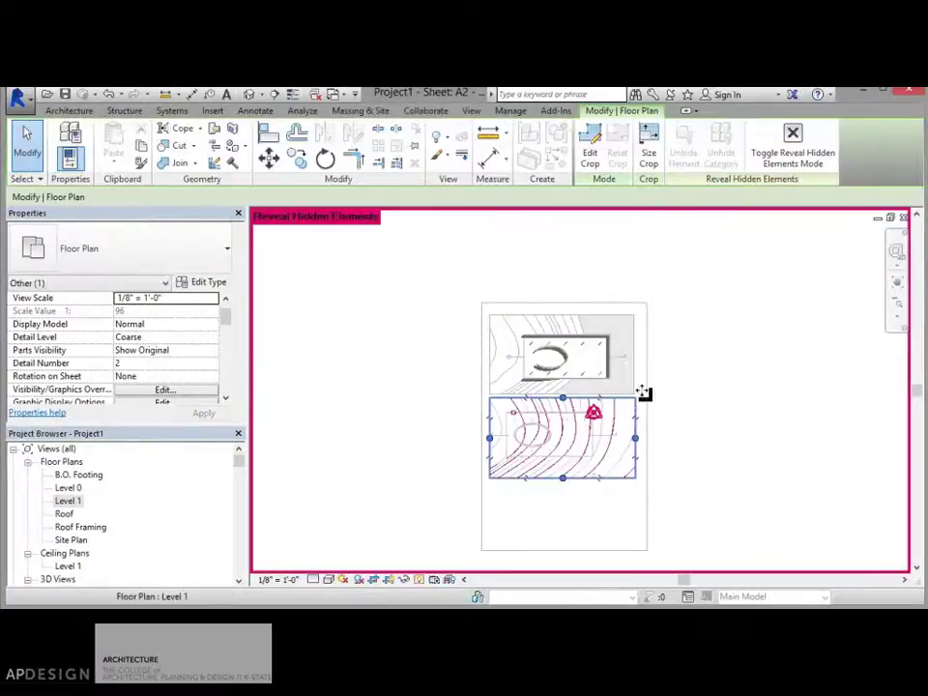
{"action": "left_click", "coordinate": [687, 395]}
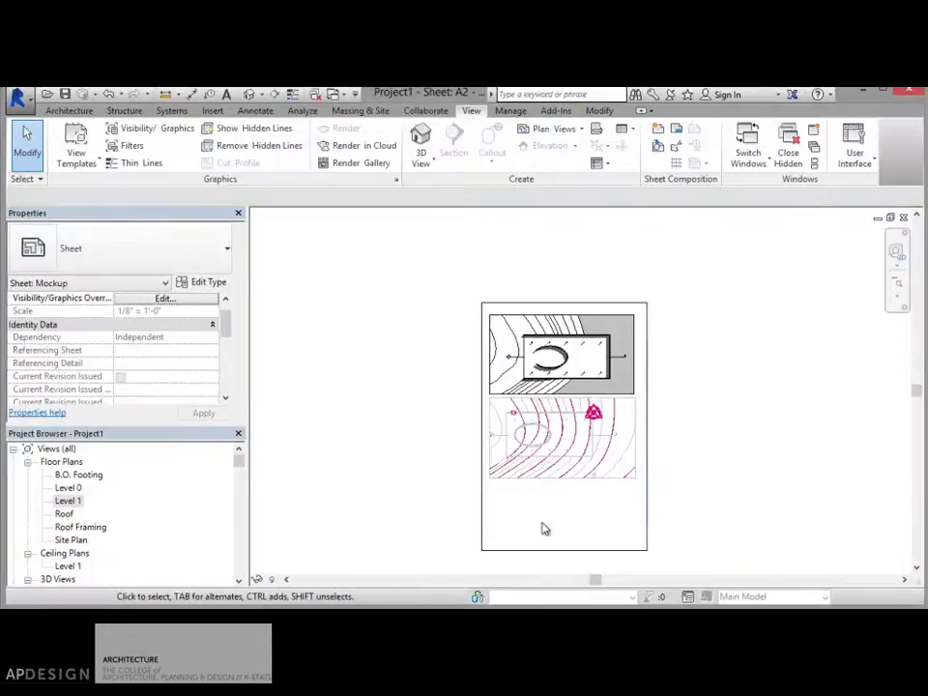
Activate the lower plan, turn off the hidden-element reveal, and inspect its crop boundary.
{"action": "double_click", "coordinate": [609, 473]}
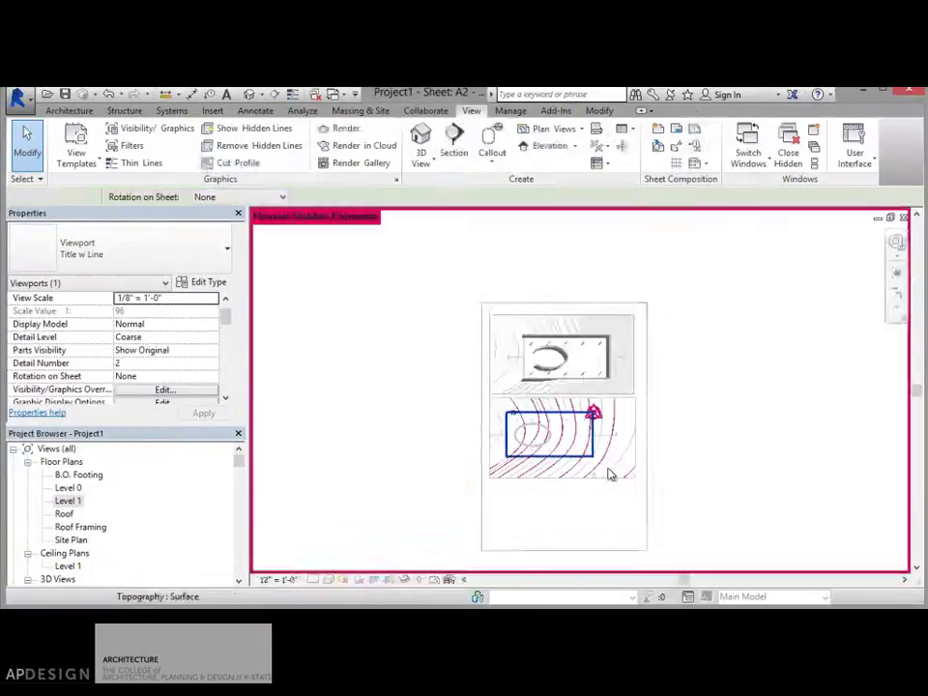
{"action": "left_click", "coordinate": [419, 579]}
{"action": "left_click", "coordinate": [636, 417]}
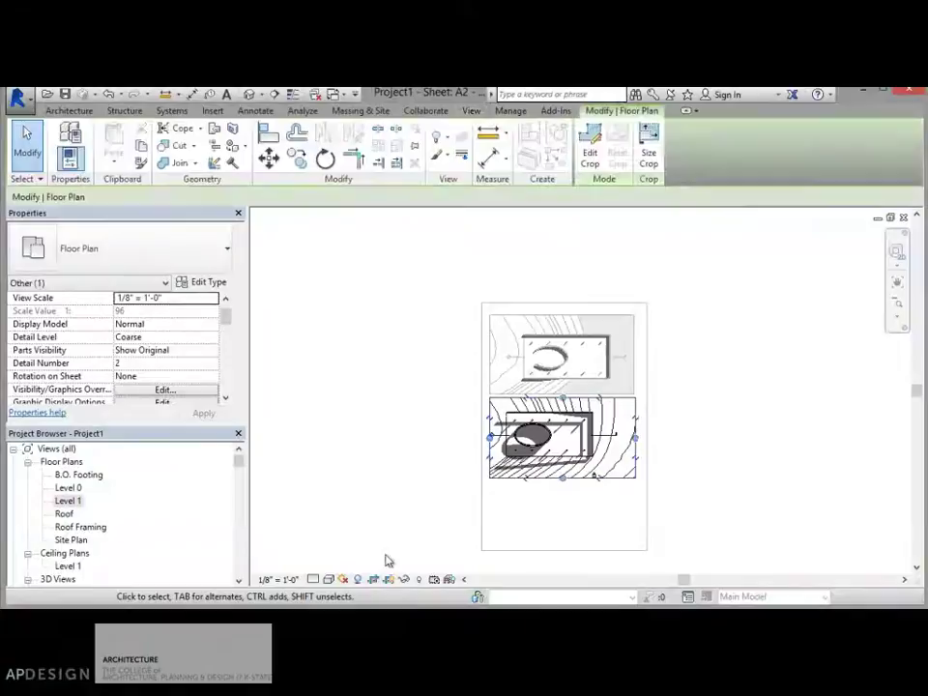
{"action": "left_click", "coordinate": [620, 502]}
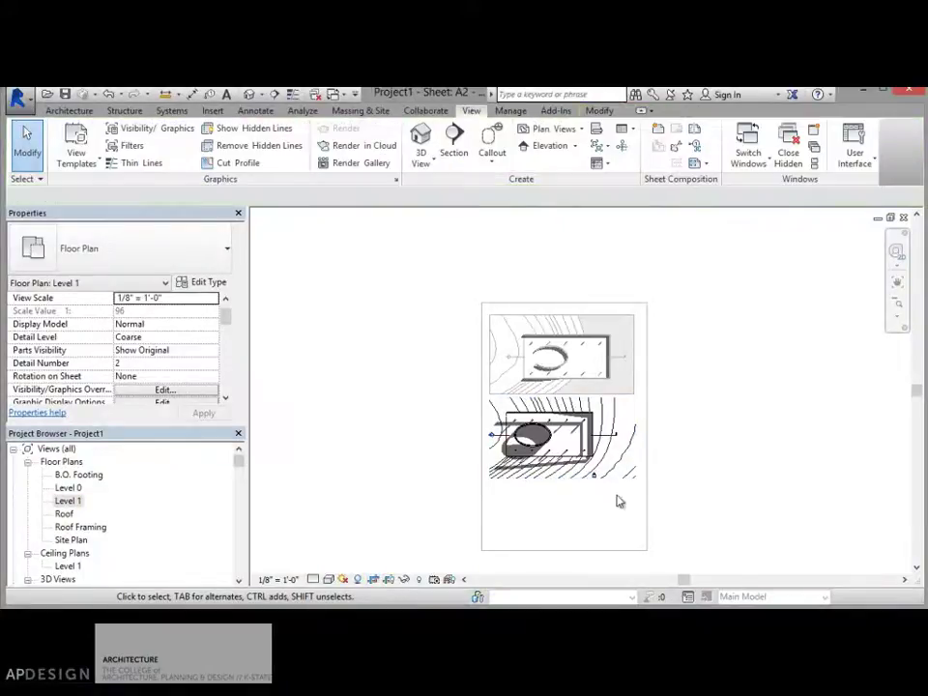
{"action": "double_click", "coordinate": [639, 387]}
Activate the upper Level 0 plan to inspect its crop region, then return to the sheet.
{"action": "left_click", "coordinate": [636, 383]}
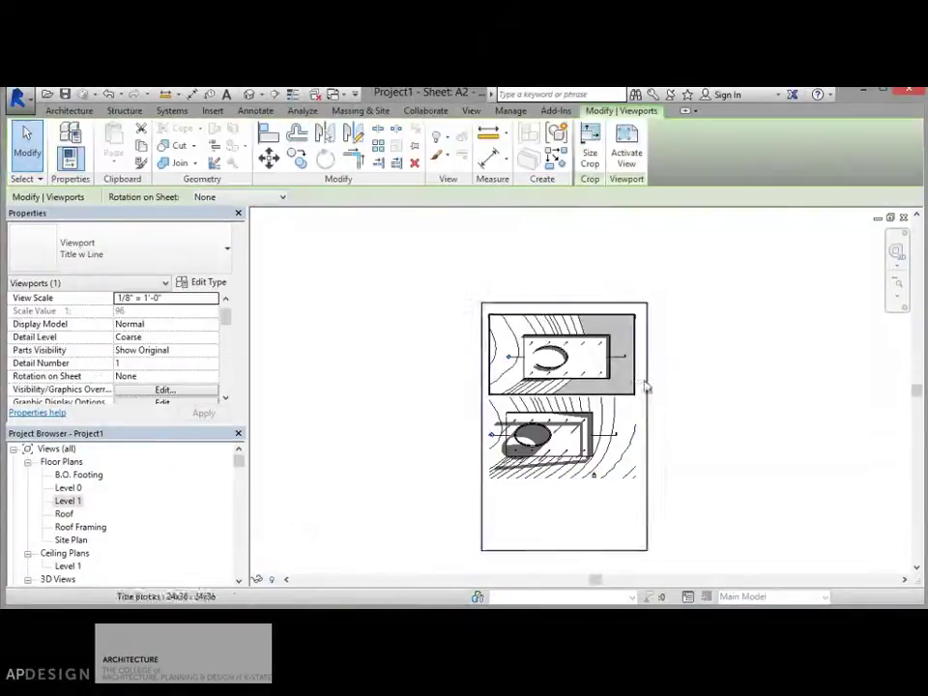
{"action": "left_click", "coordinate": [654, 390]}
{"action": "left_click", "coordinate": [629, 388]}
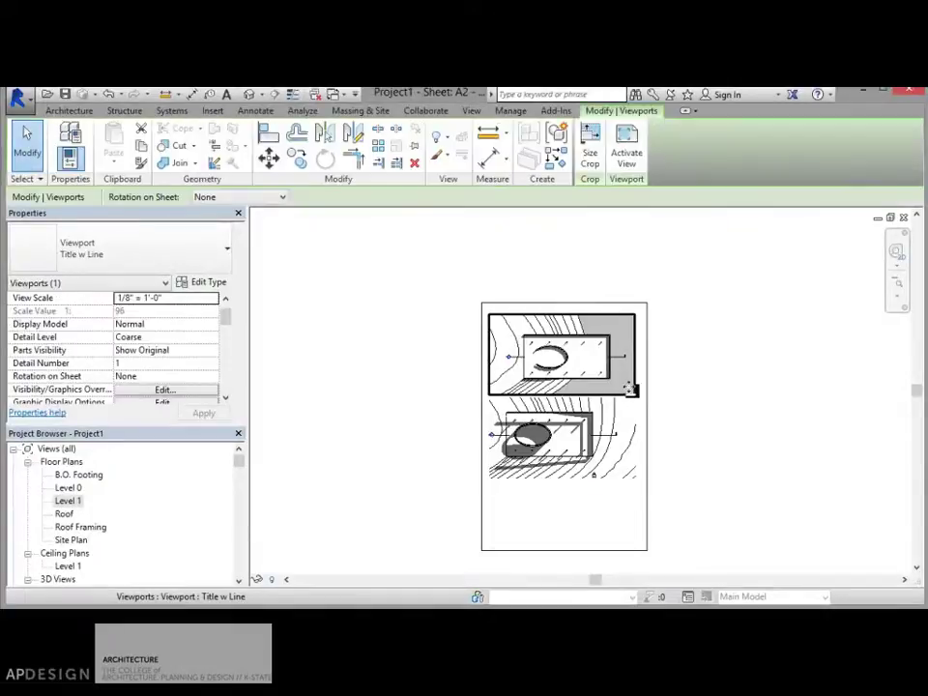
{"action": "double_click", "coordinate": [617, 380]}
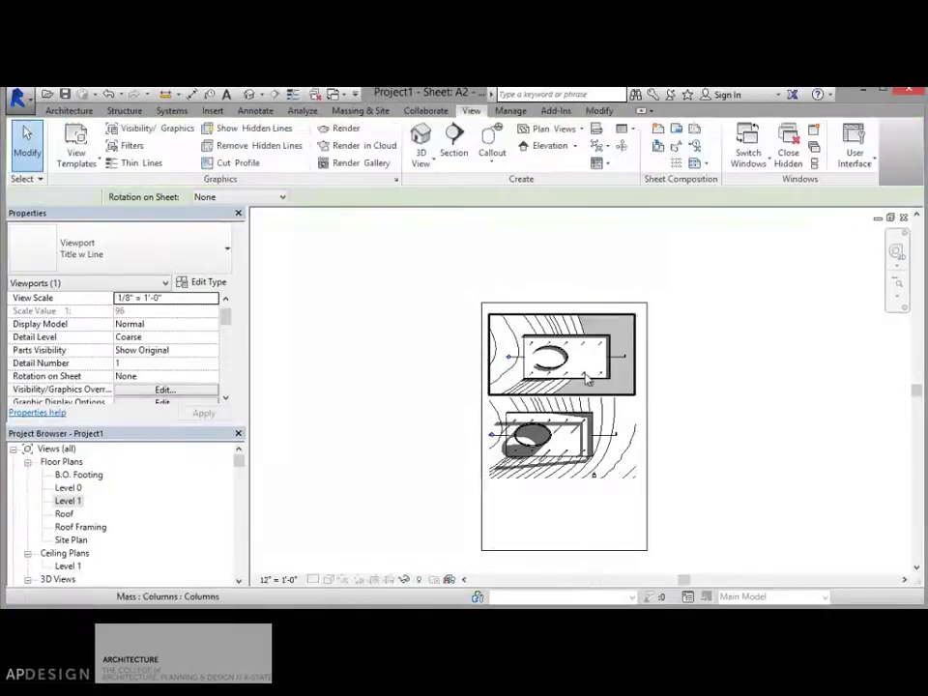
{"action": "left_click", "coordinate": [633, 387]}
{"action": "left_click", "coordinate": [416, 460]}
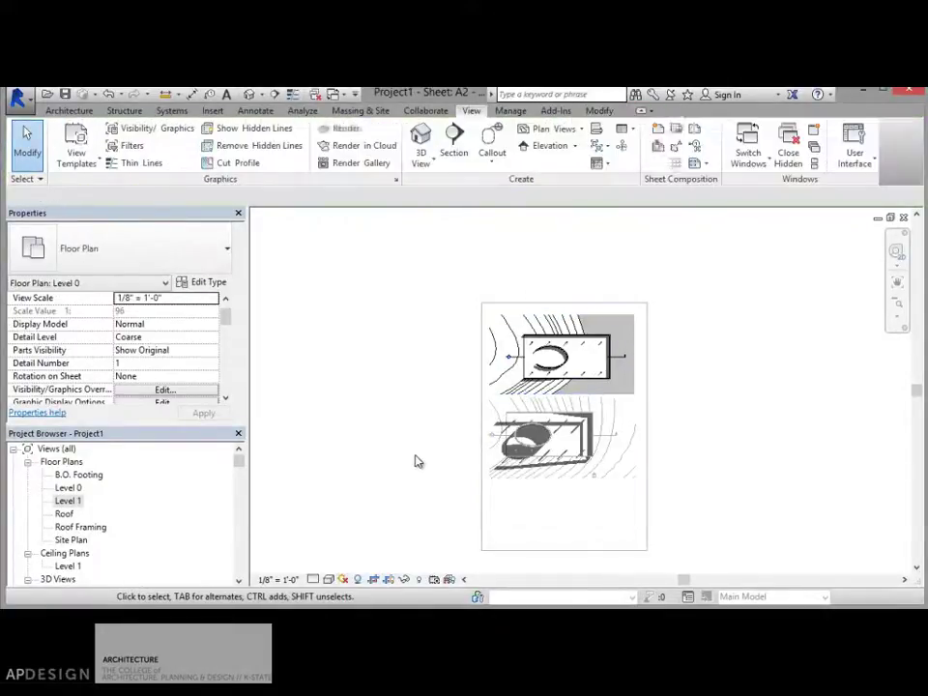
{"action": "double_click", "coordinate": [458, 472]}
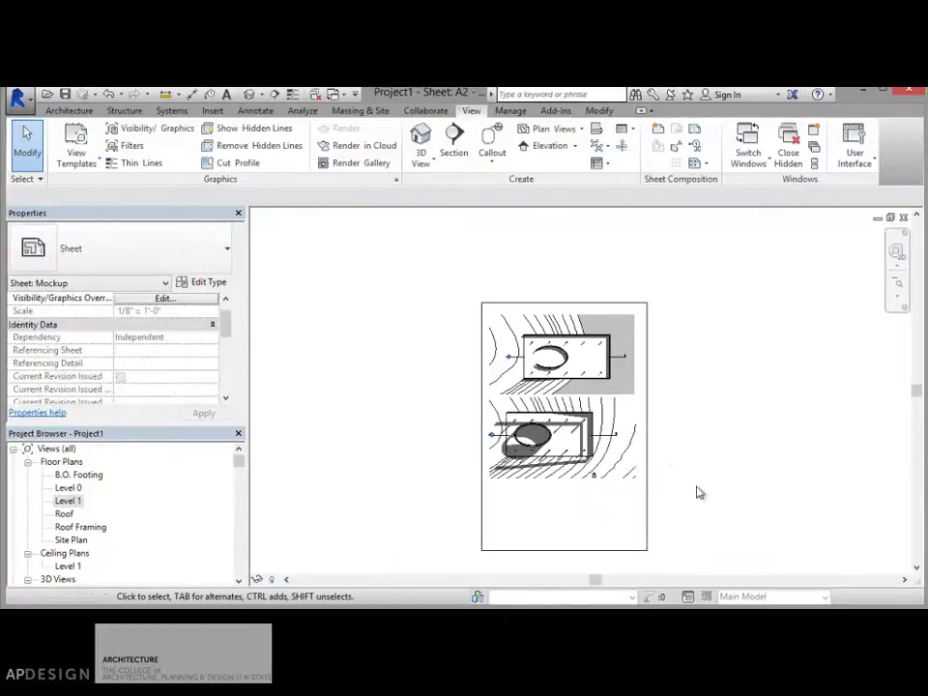
Nudge the Level 1 viewport slightly to the right on the sheet.
{"action": "left_click", "coordinate": [570, 417]}
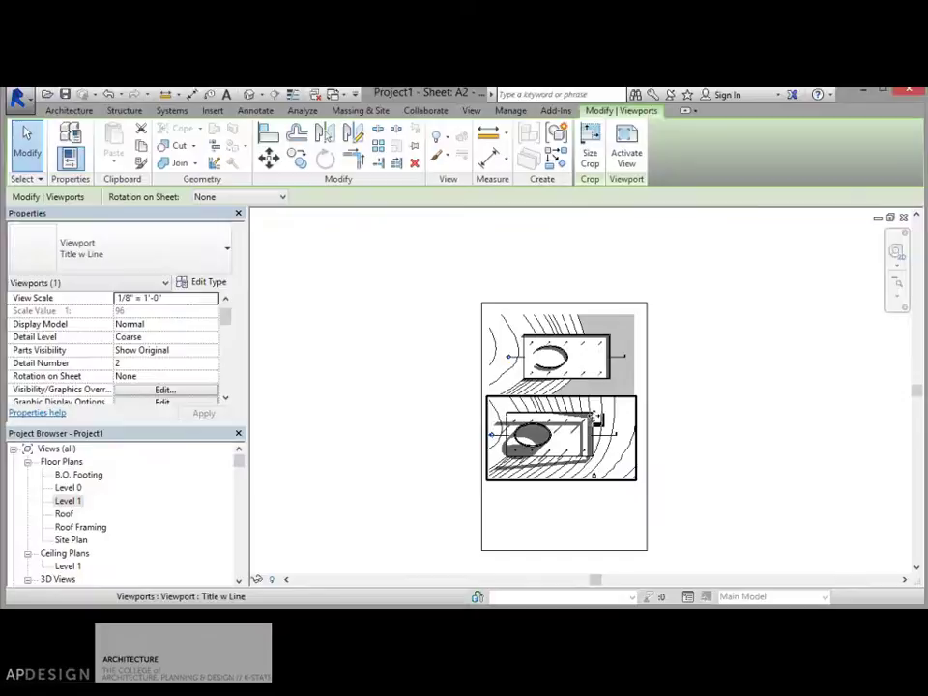
{"action": "left_click_drag", "start_coordinate": [595, 418], "coordinate": [607, 423]}
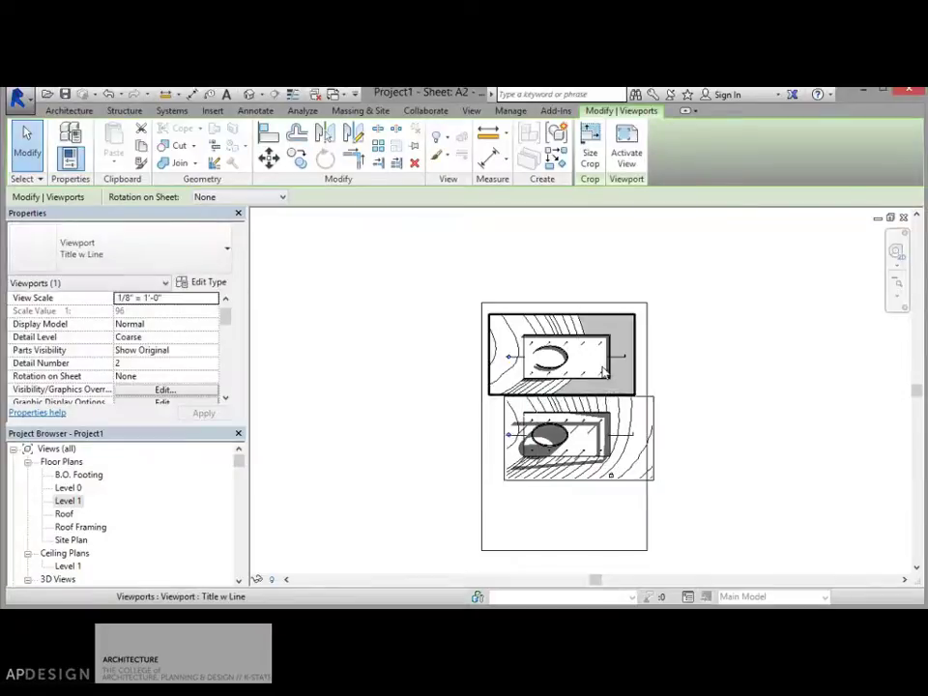
{"action": "scroll", "coordinate": [615, 440], "scroll_direction": "up", "scroll_amount": 2}
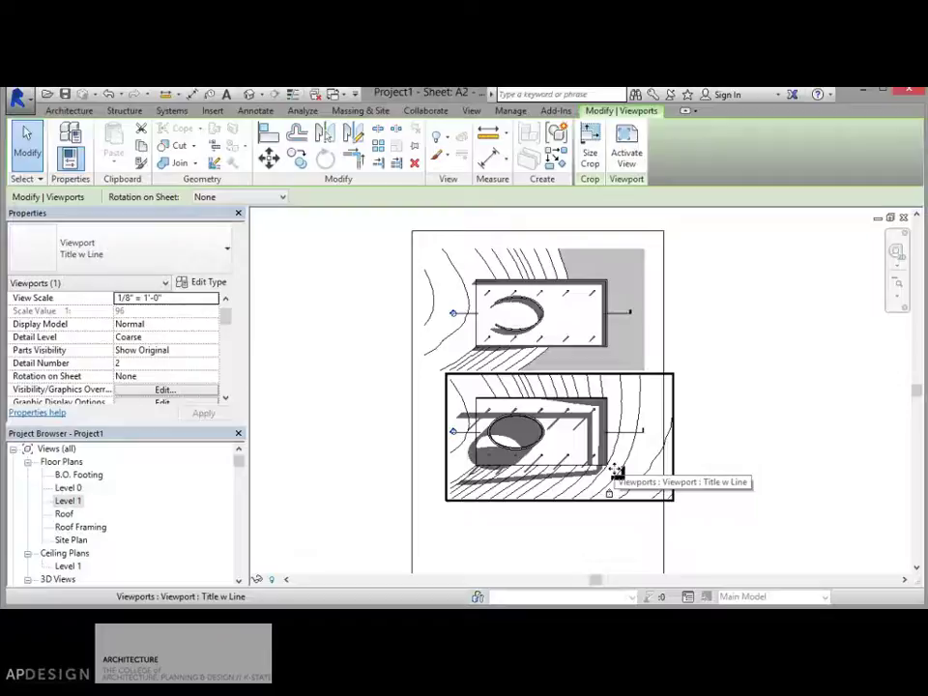
{"action": "scroll", "coordinate": [599, 488], "scroll_direction": "up", "scroll_amount": 2}
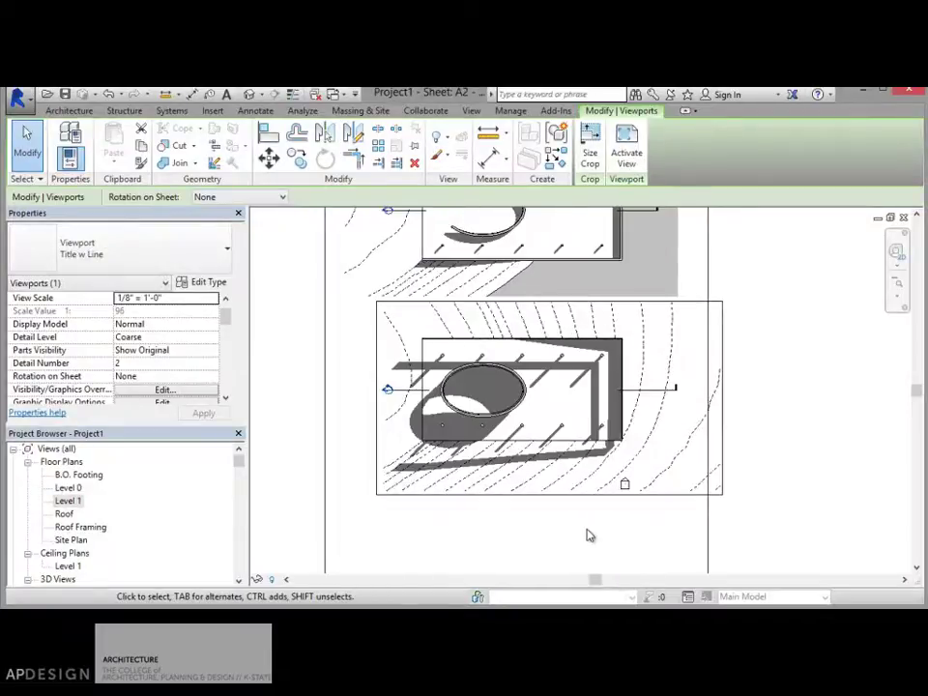
{"action": "left_click", "coordinate": [588, 533]}
{"action": "scroll", "coordinate": [604, 502], "scroll_direction": "down", "scroll_amount": 3}
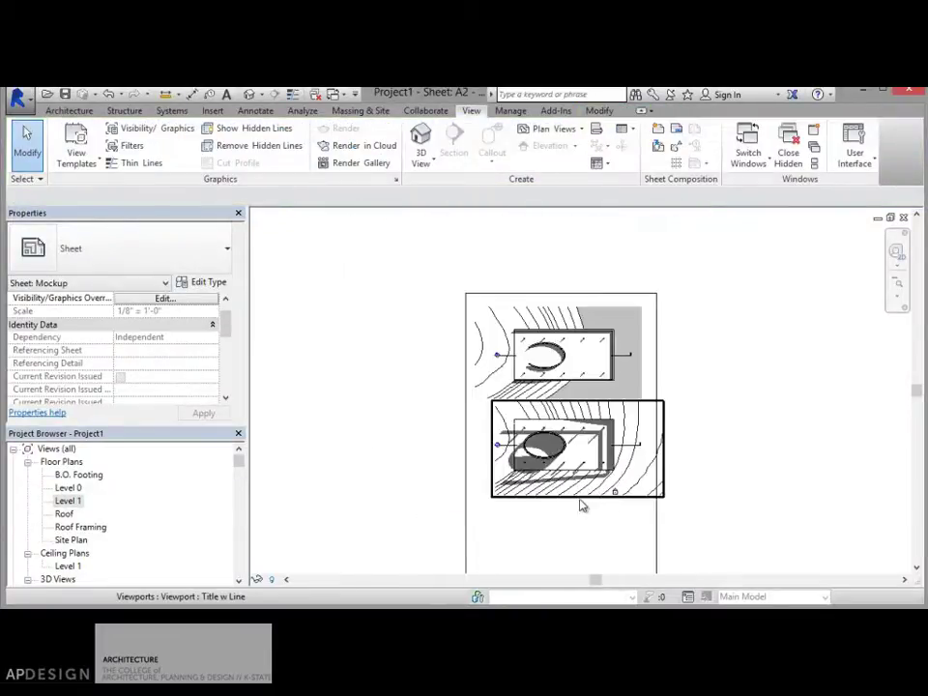
{"action": "scroll", "coordinate": [577, 426], "scroll_direction": "up", "scroll_amount": 2}
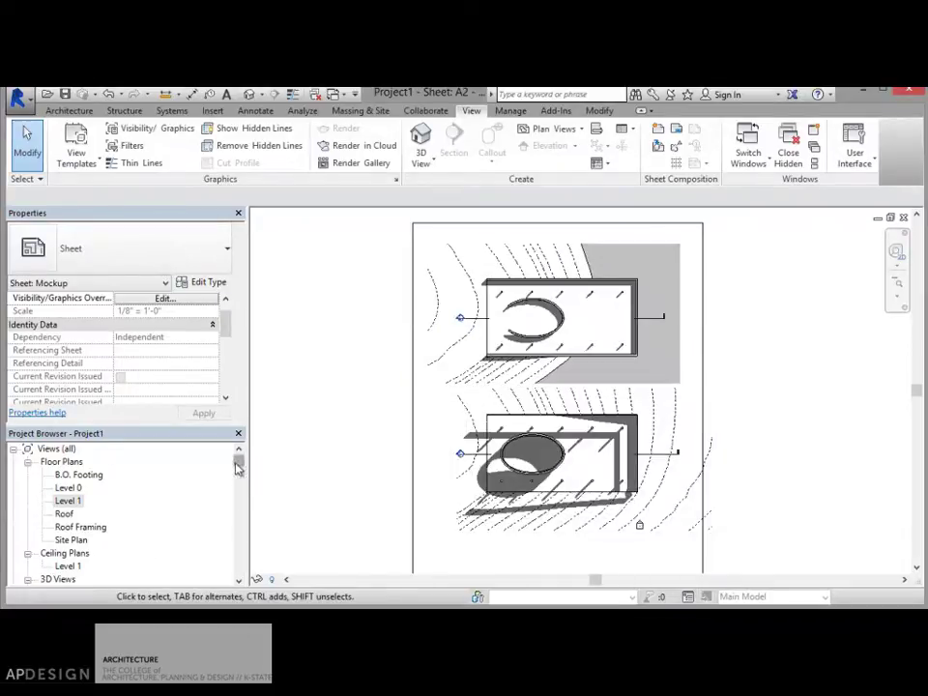
{"action": "mouse_move", "coordinate": [238, 467]}
{"action": "left_mouse_down"}
{"action": "mouse_move", "coordinate": [237, 487]}
{"action": "mouse_move", "coordinate": [239, 472]}
{"action": "left_mouse_up"}
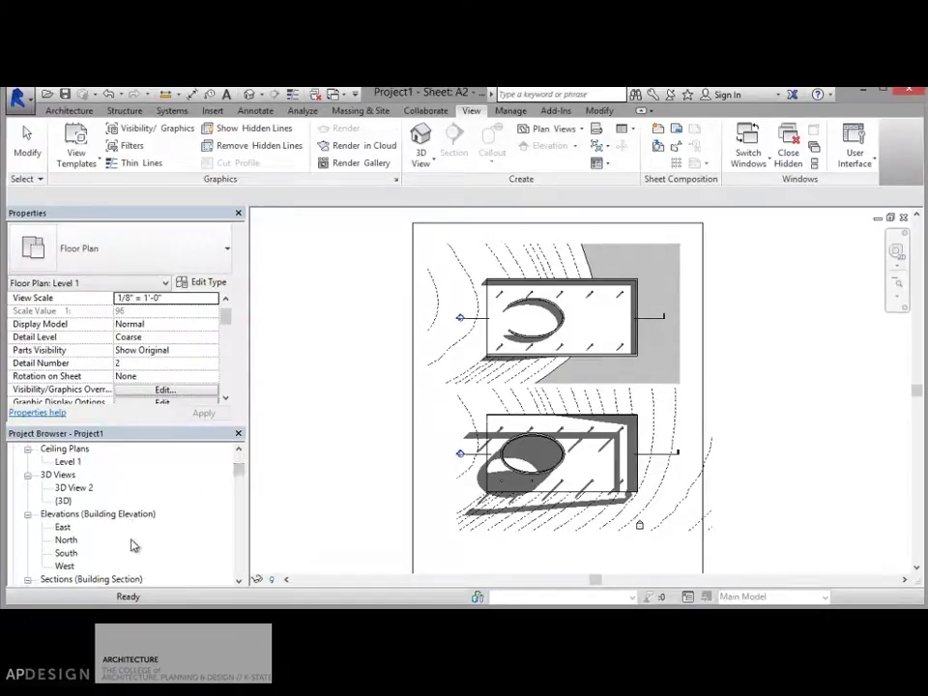
{"action": "scroll", "coordinate": [120, 544], "scroll_direction": "down", "scroll_amount": 1}
{"action": "left_click", "coordinate": [81, 567]}
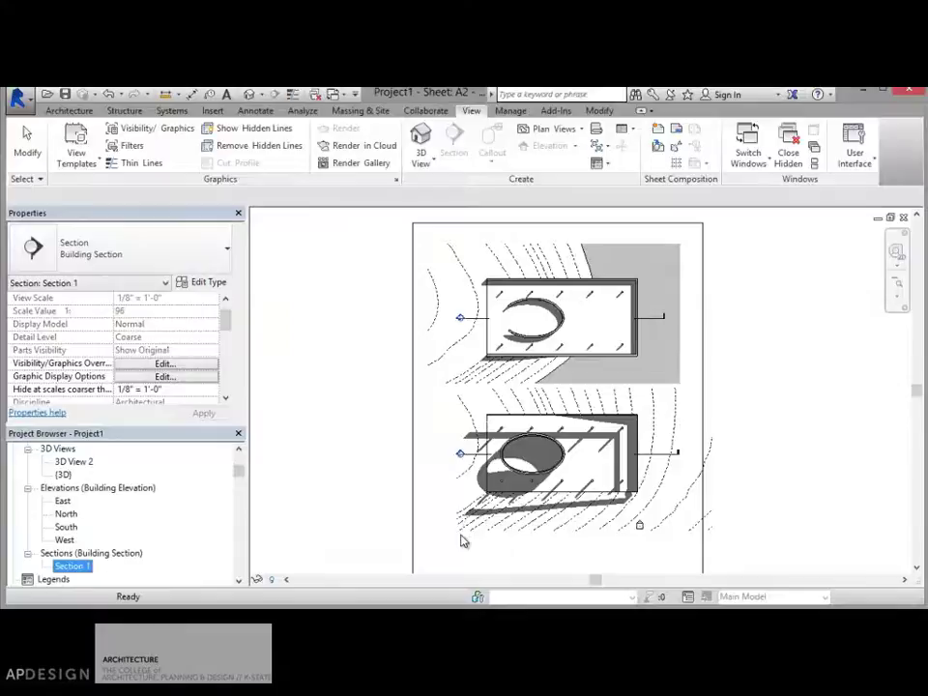
{"action": "left_click", "coordinate": [556, 543]}
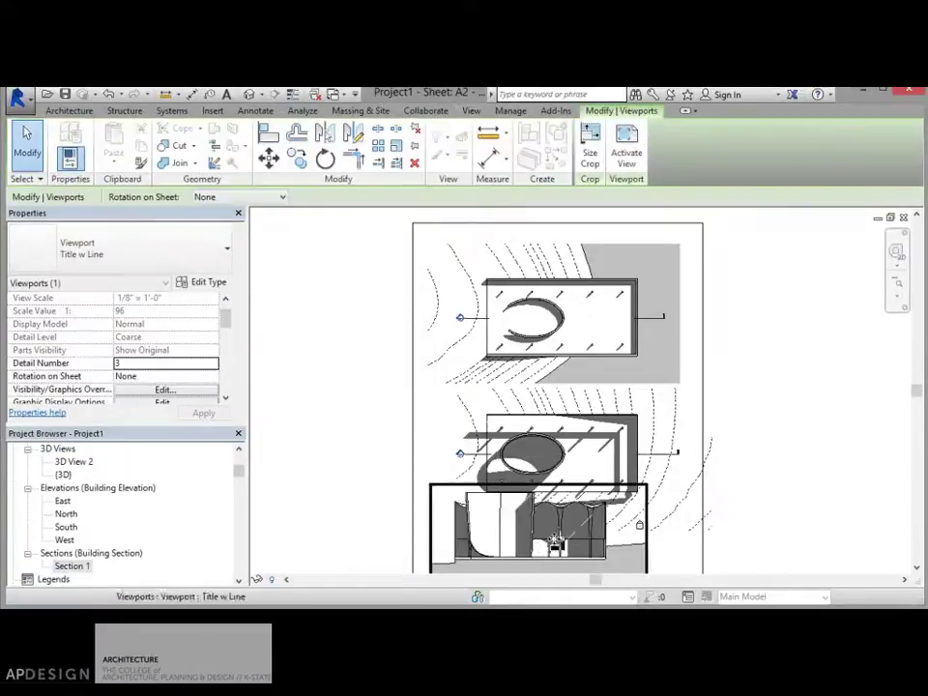
{"action": "middle_click_drag", "start_coordinate": [555, 543], "coordinate": [539, 394]}
{"action": "left_click_drag", "start_coordinate": [544, 424], "coordinate": [569, 453]}
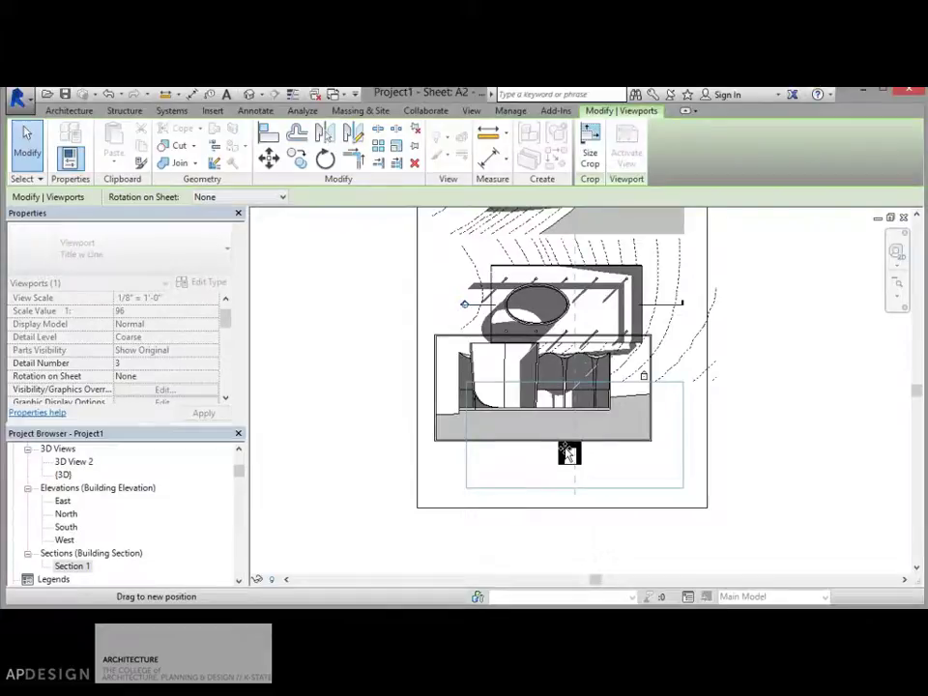
{"action": "left_click_drag", "start_coordinate": [569, 454], "coordinate": [569, 453]}
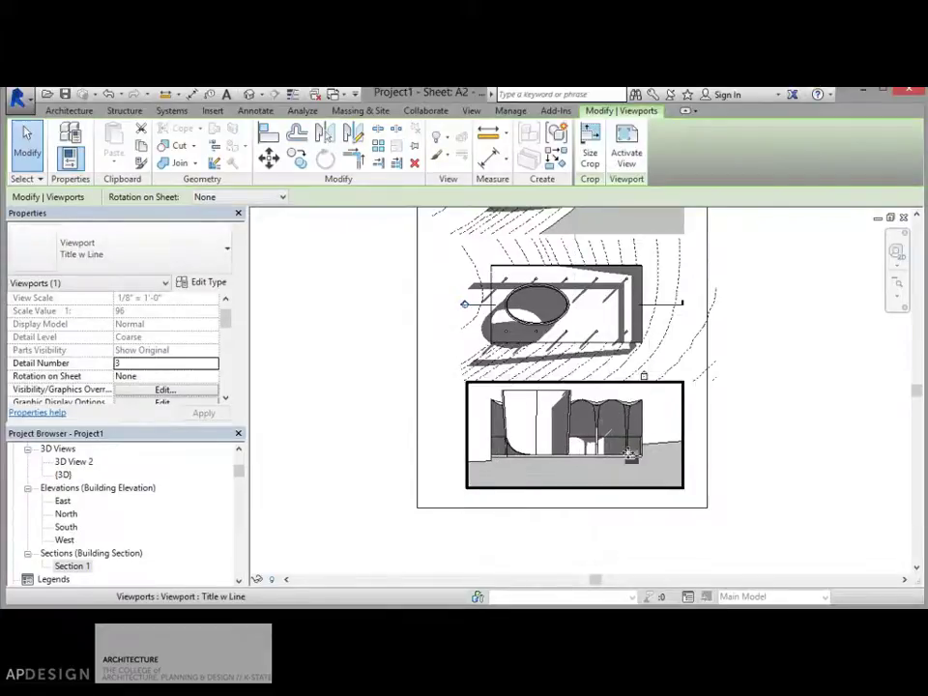
{"action": "left_click", "coordinate": [716, 460]}
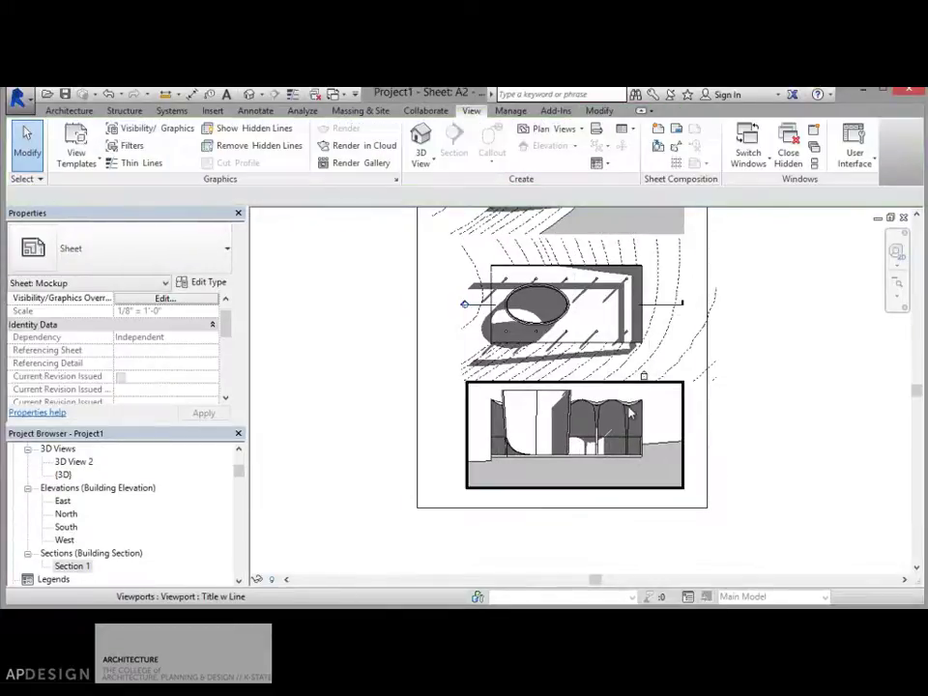
{"action": "left_click", "coordinate": [698, 378]}
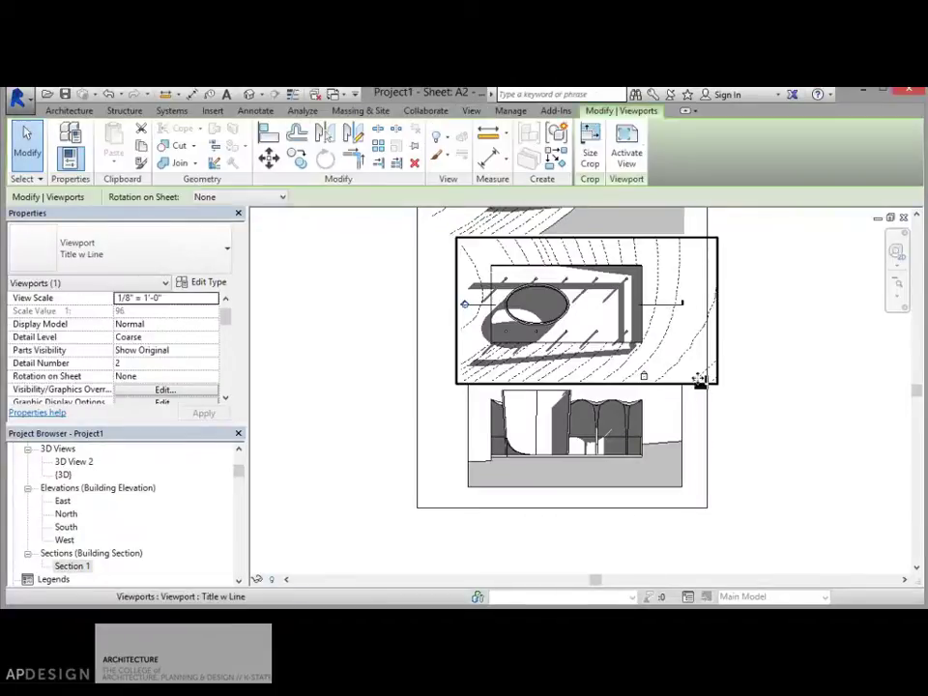
{"action": "double_click", "coordinate": [702, 383]}
{"action": "left_click", "coordinate": [702, 384]}
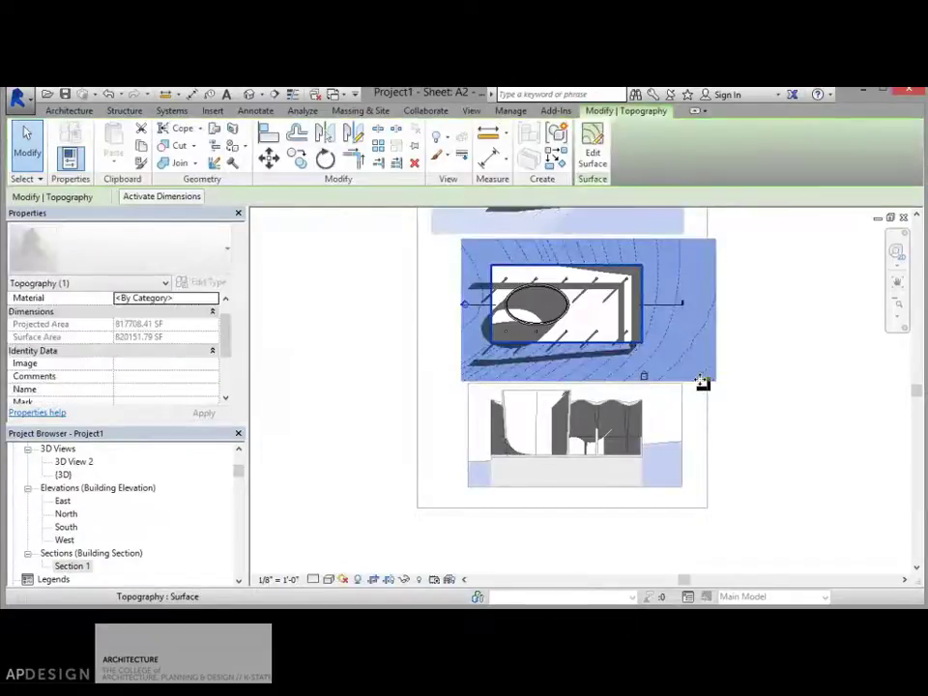
{"action": "left_click", "coordinate": [522, 491]}
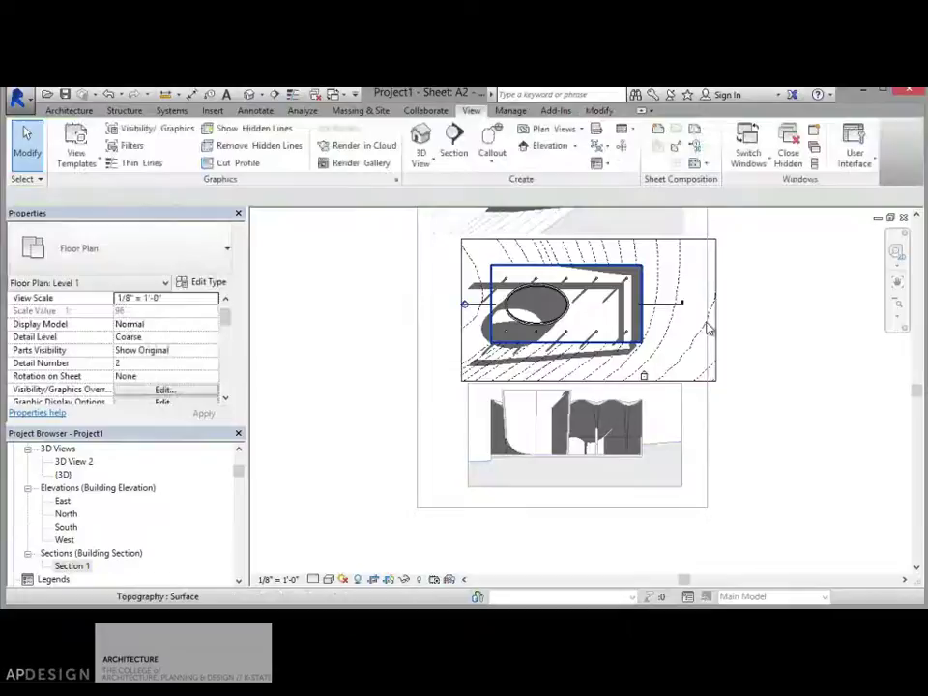
{"action": "left_click", "coordinate": [715, 310]}
{"action": "left_click_drag", "start_coordinate": [717, 313], "coordinate": [684, 339]}
{"action": "double_click", "coordinate": [695, 408]}
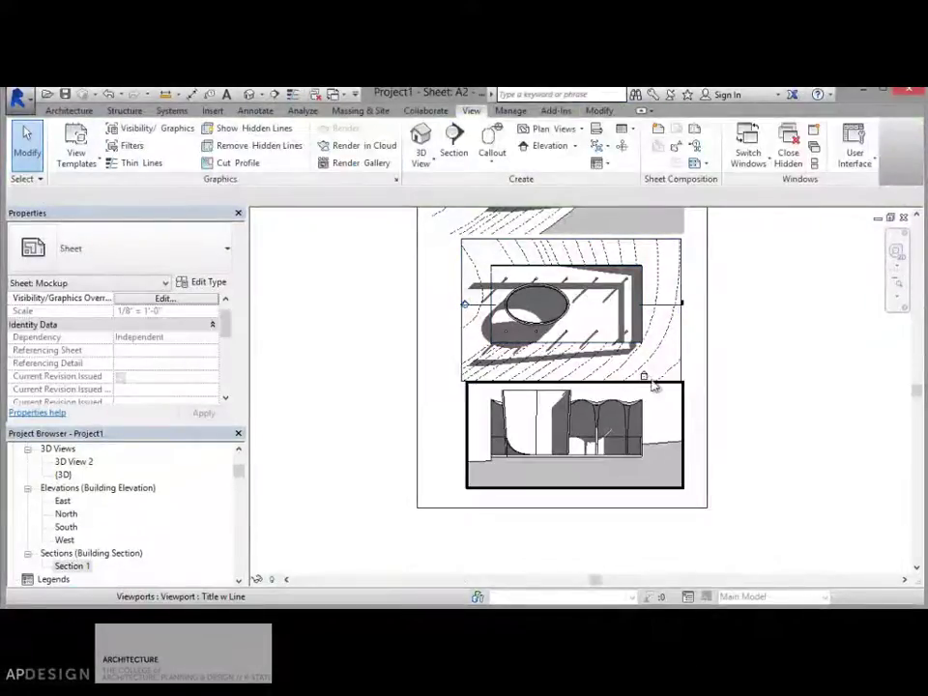
{"action": "left_click", "coordinate": [647, 379]}
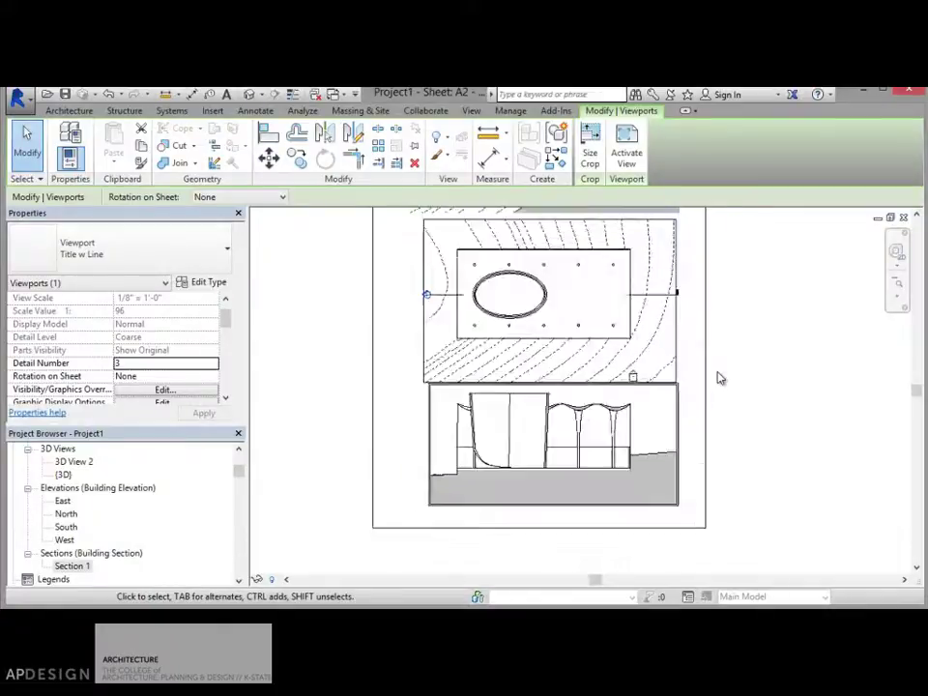
{"action": "scroll", "coordinate": [710, 377], "scroll_direction": "up", "scroll_amount": 5}
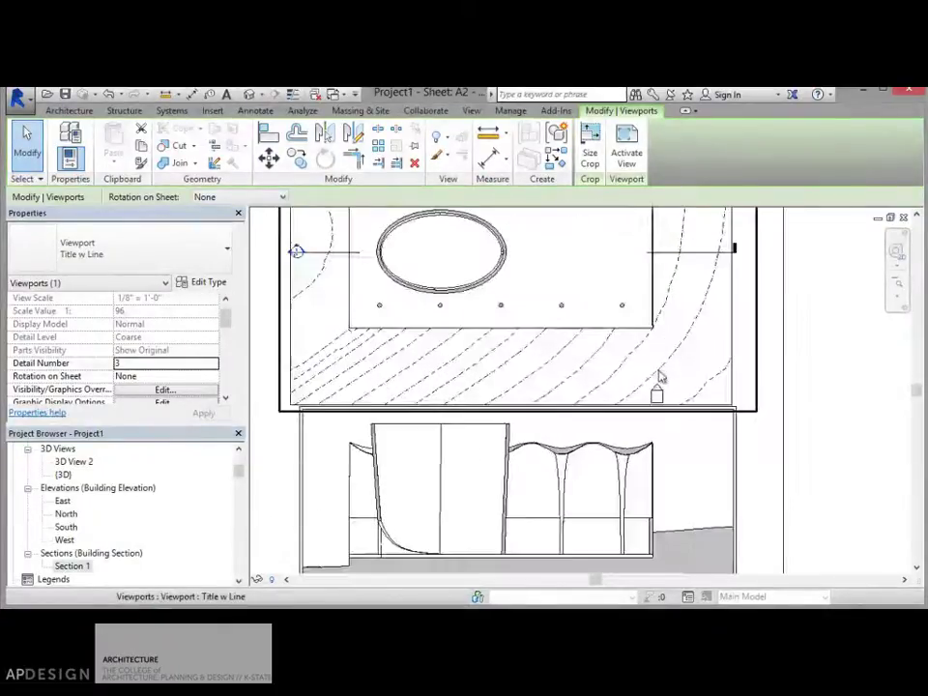
{"action": "scroll", "coordinate": [691, 378], "scroll_direction": "down", "scroll_amount": 3}
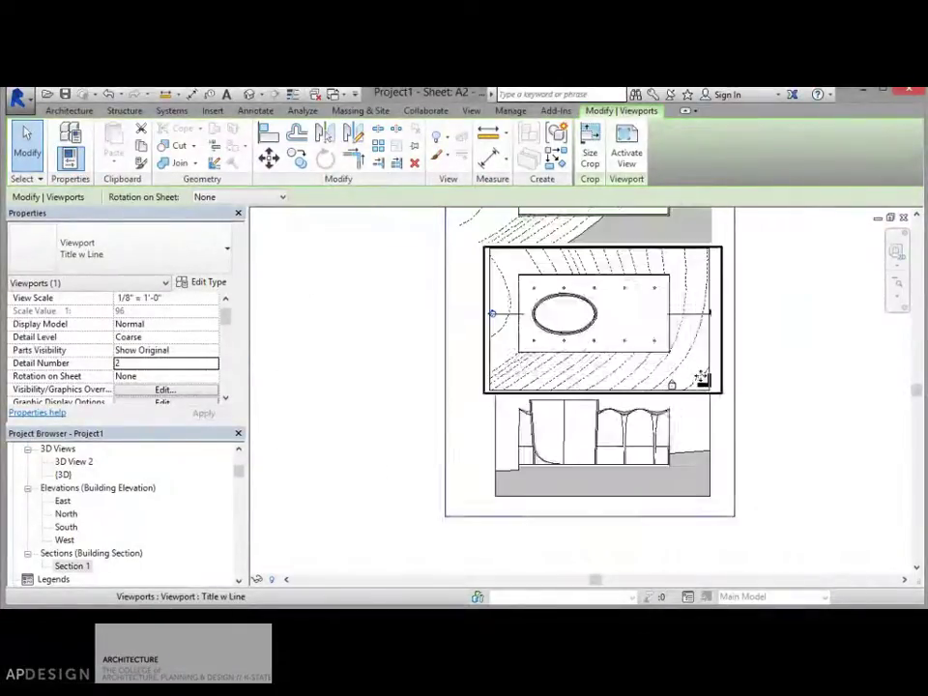
{"action": "left_click", "coordinate": [740, 389]}
{"action": "scroll", "coordinate": [734, 388], "scroll_direction": "down", "scroll_amount": 2}
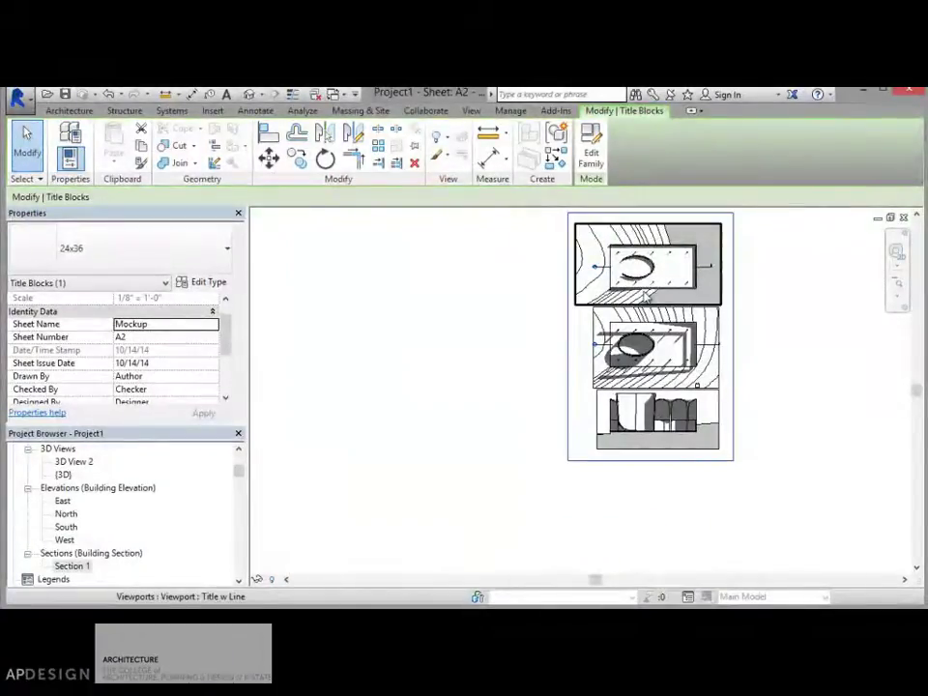
Trim the top viewport's crop region by pulling its left edge inward.
{"action": "left_click", "coordinate": [717, 385]}
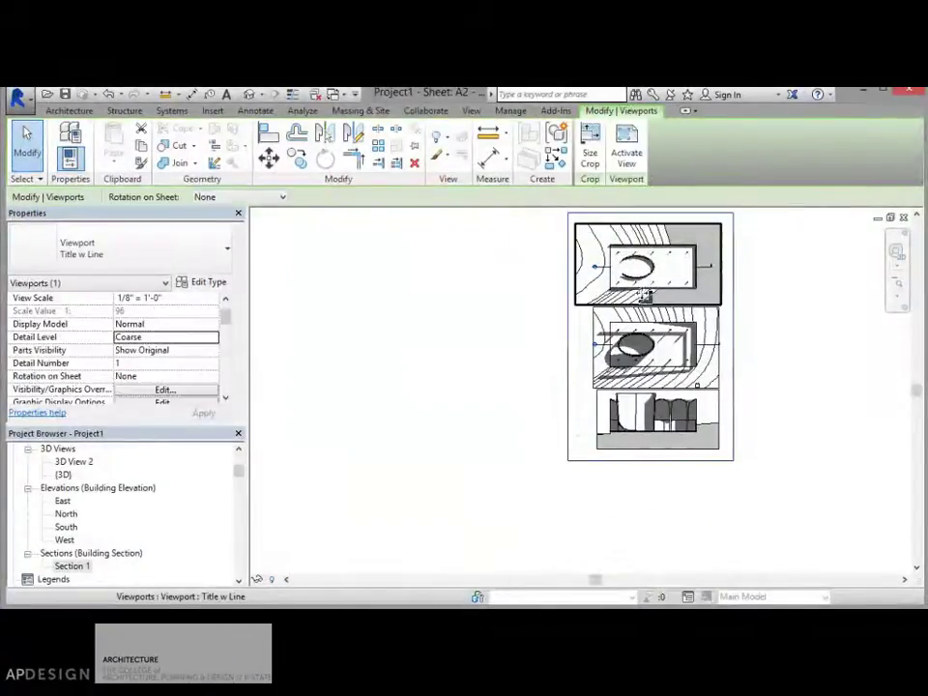
{"action": "double_click", "coordinate": [586, 307]}
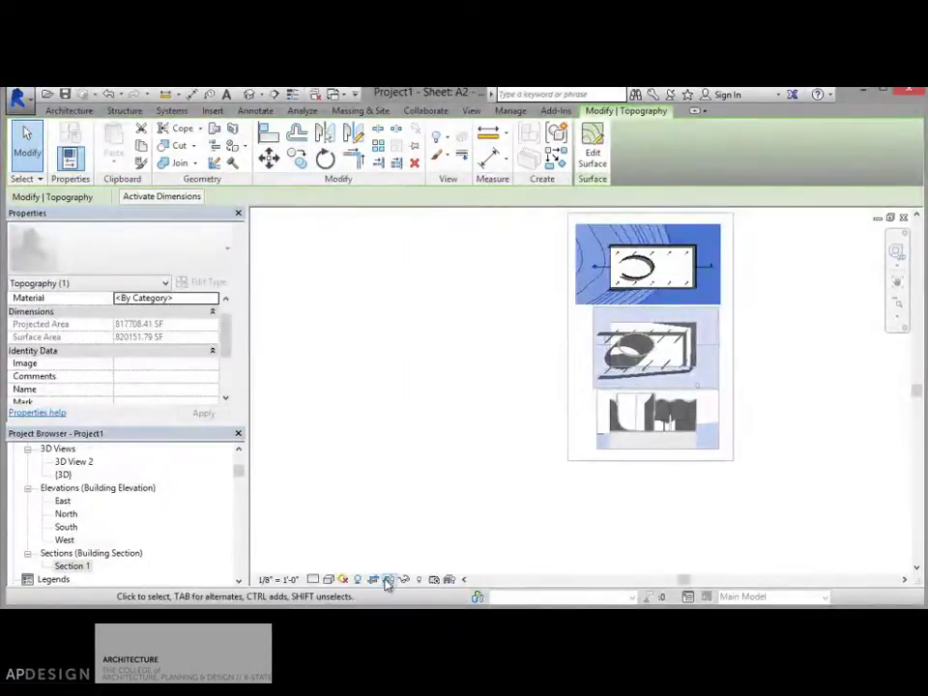
{"action": "left_click", "coordinate": [520, 453]}
{"action": "left_click", "coordinate": [578, 266]}
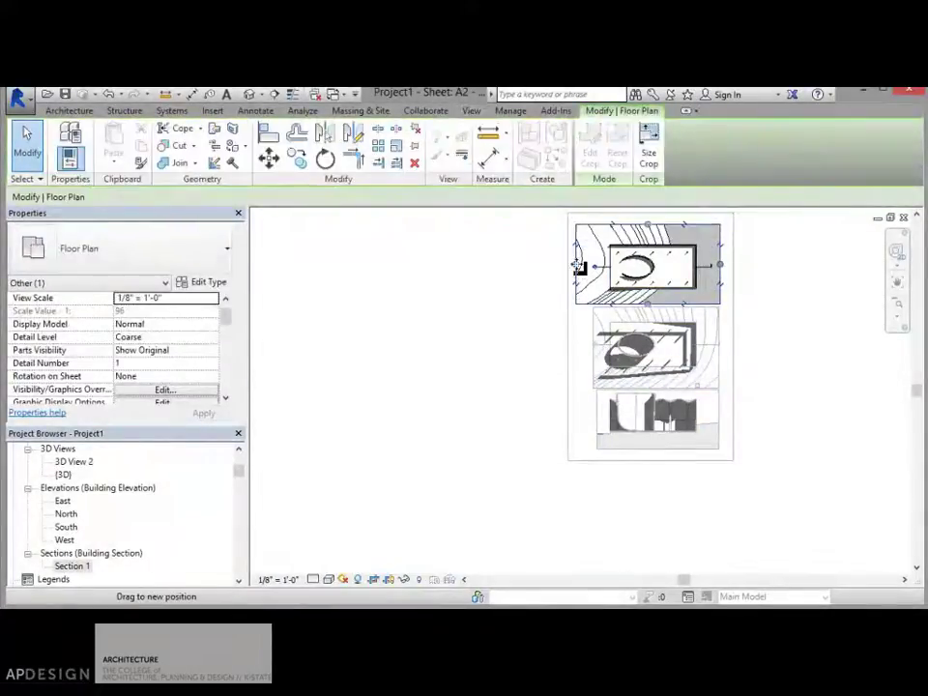
{"action": "left_click_drag", "start_coordinate": [578, 265], "coordinate": [596, 267]}
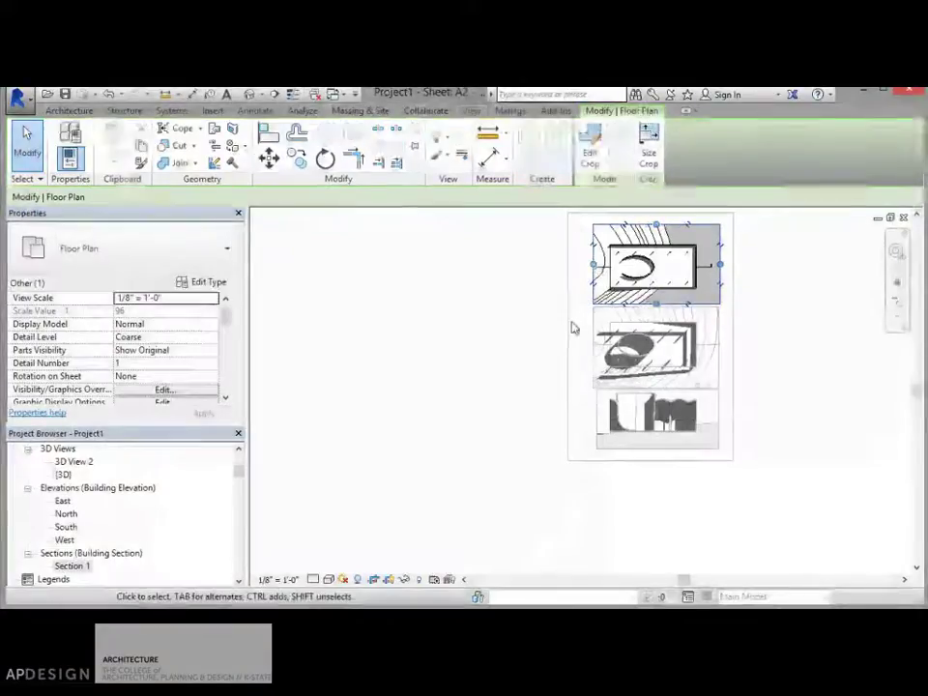
{"action": "left_click", "coordinate": [571, 329]}
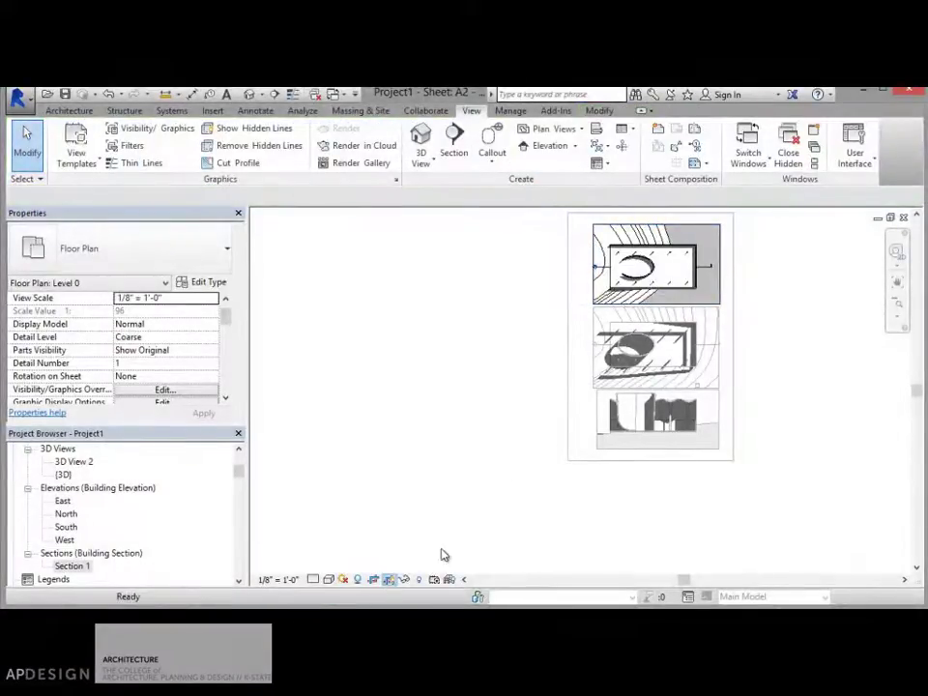
Activate the middle Level 1 viewport and toggle Reveal Hidden Elements on and off.
{"action": "left_click", "coordinate": [591, 371]}
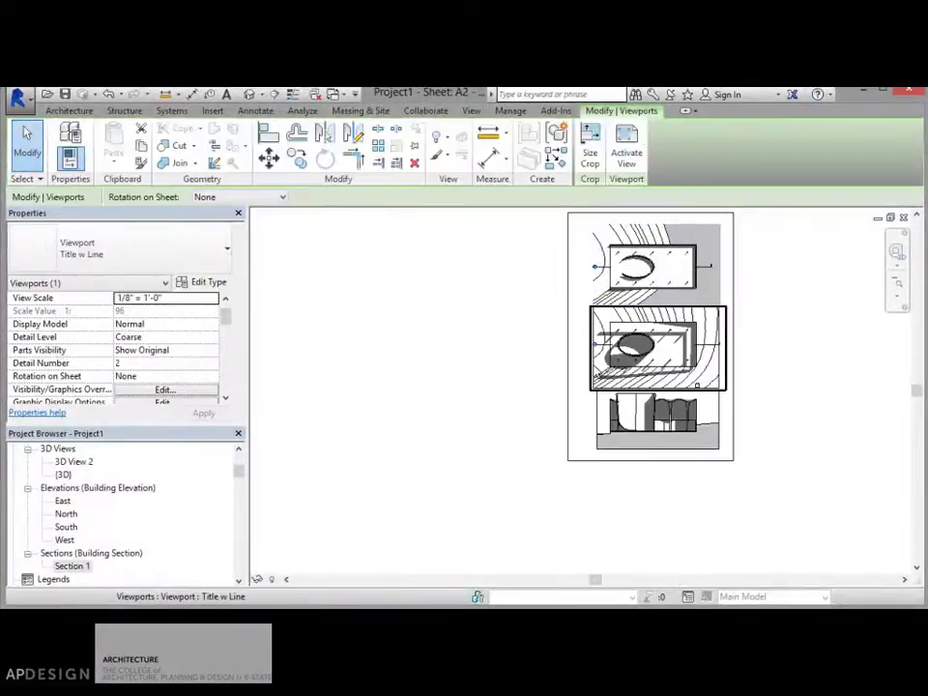
{"action": "double_click", "coordinate": [667, 372]}
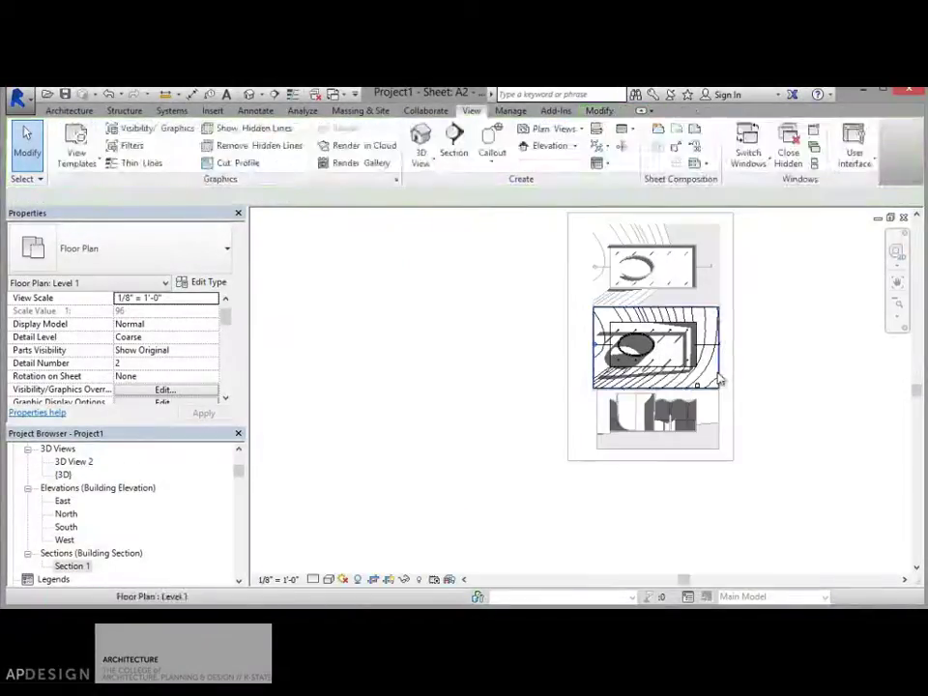
{"action": "left_click", "coordinate": [418, 579]}
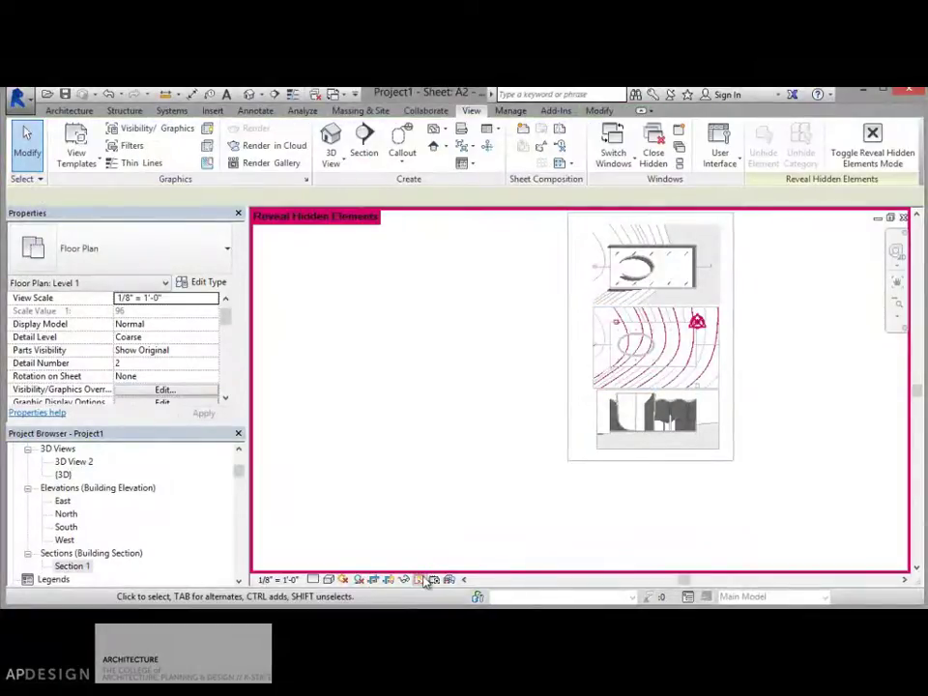
{"action": "left_click", "coordinate": [422, 578]}
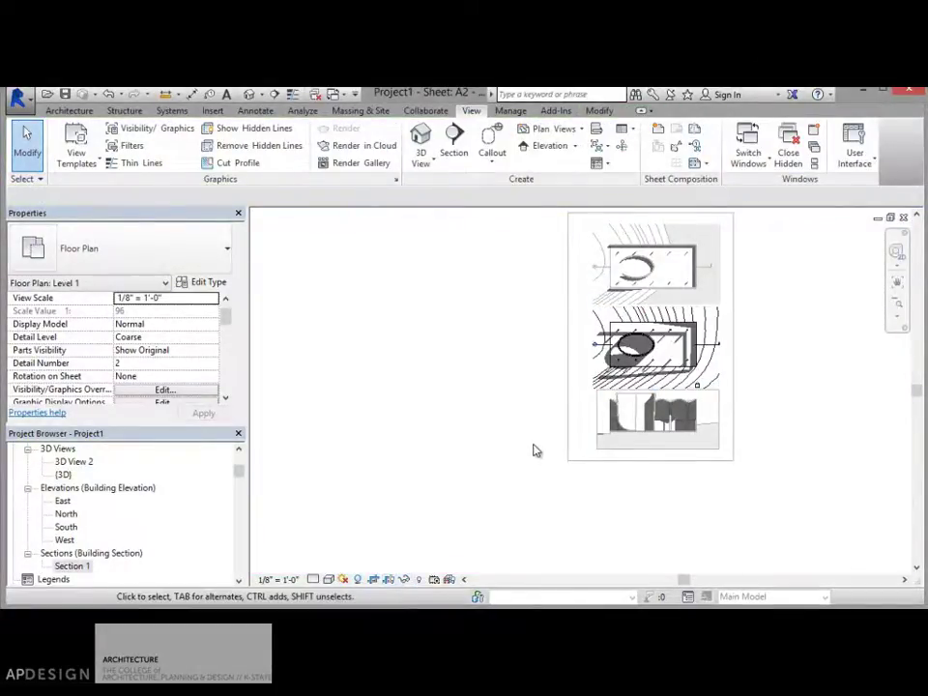
{"action": "scroll", "coordinate": [689, 362], "scroll_direction": "up", "scroll_amount": 3}
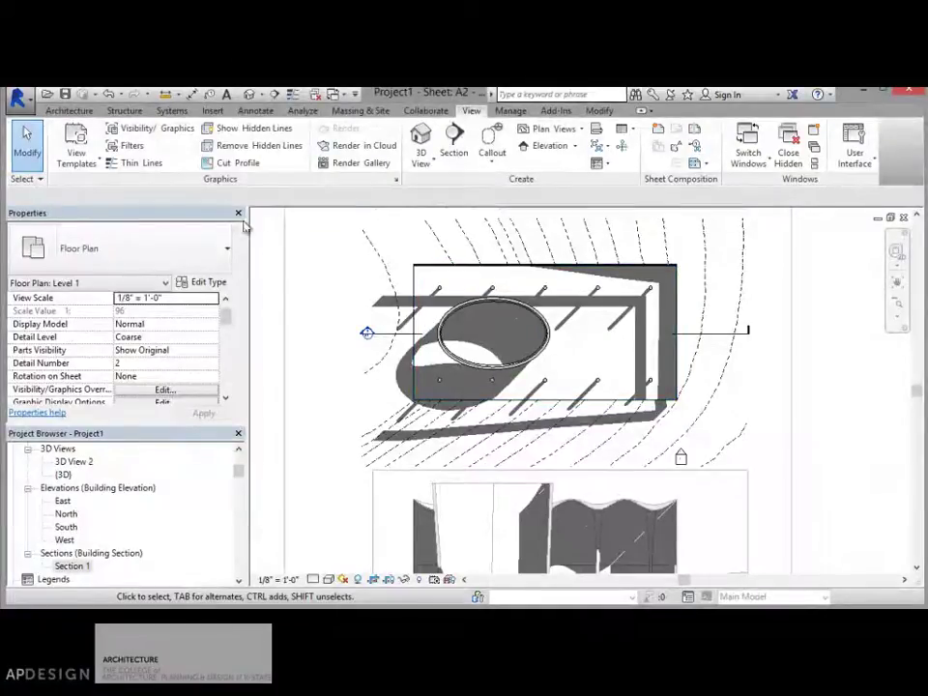
{"action": "left_click", "coordinate": [76, 155]}
{"action": "left_click", "coordinate": [96, 252]}
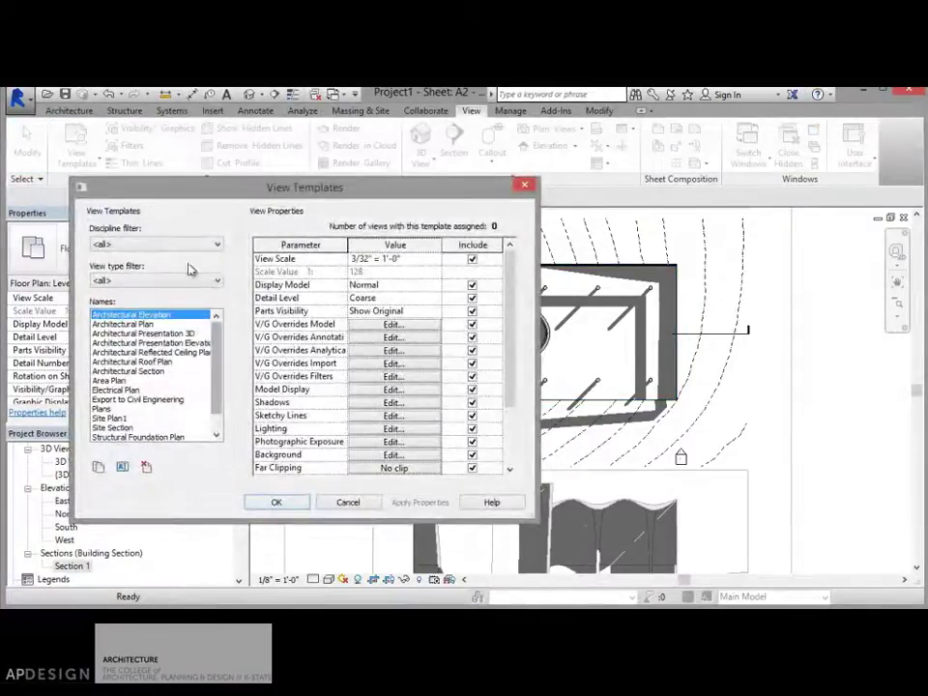
{"action": "left_click", "coordinate": [145, 407]}
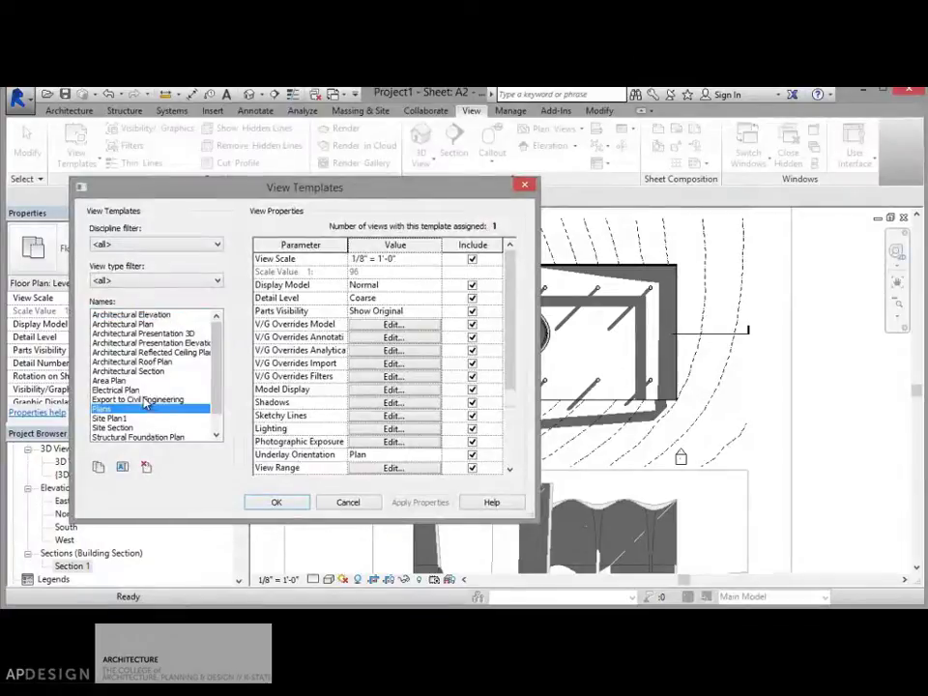
{"action": "left_click", "coordinate": [377, 403]}
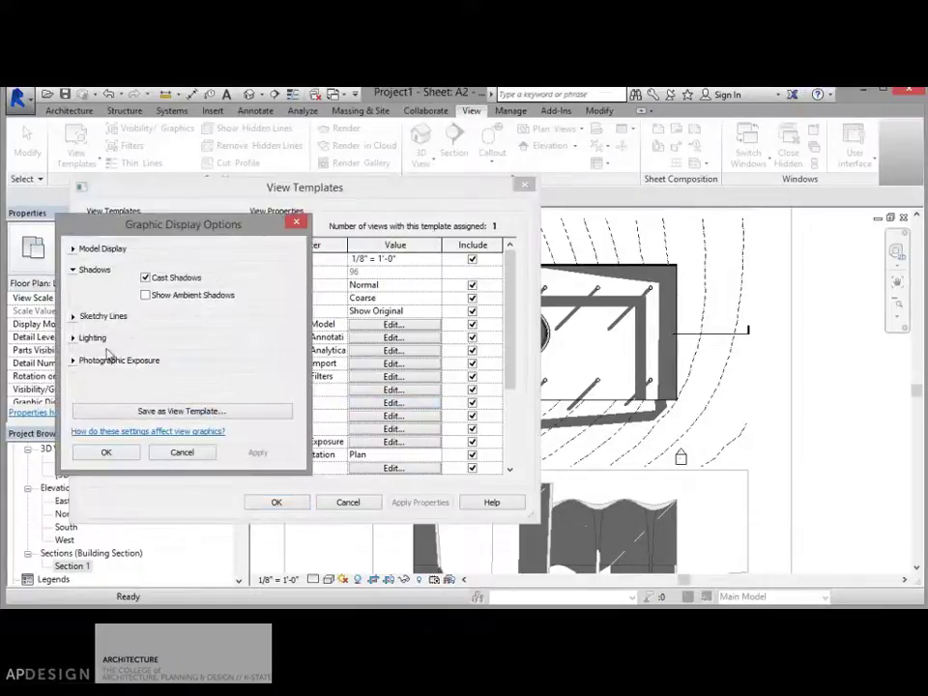
{"action": "left_click", "coordinate": [75, 339]}
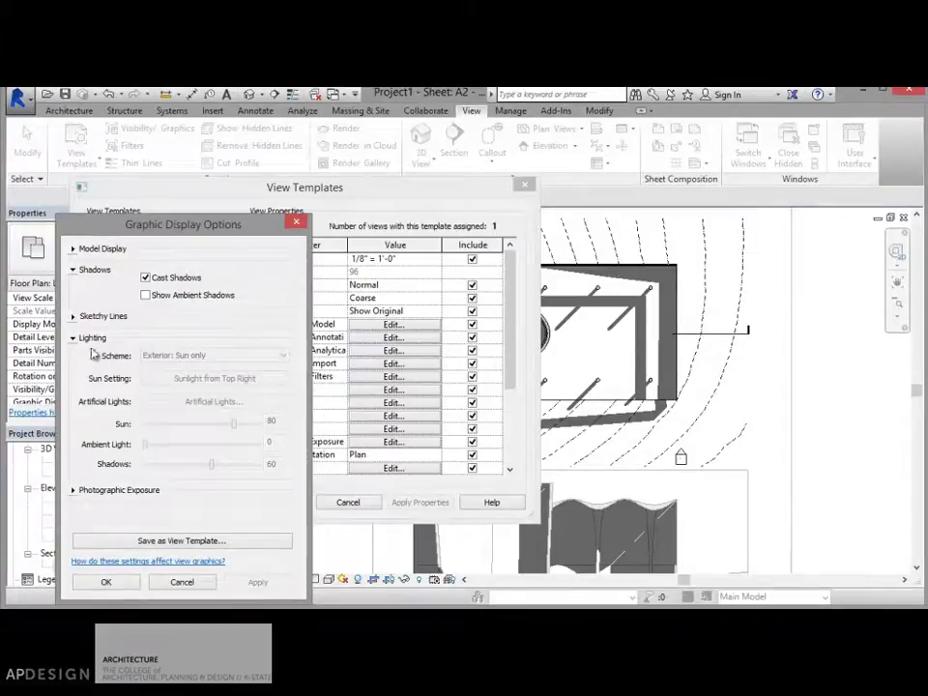
{"action": "left_click", "coordinate": [83, 339]}
{"action": "left_click", "coordinate": [75, 270]}
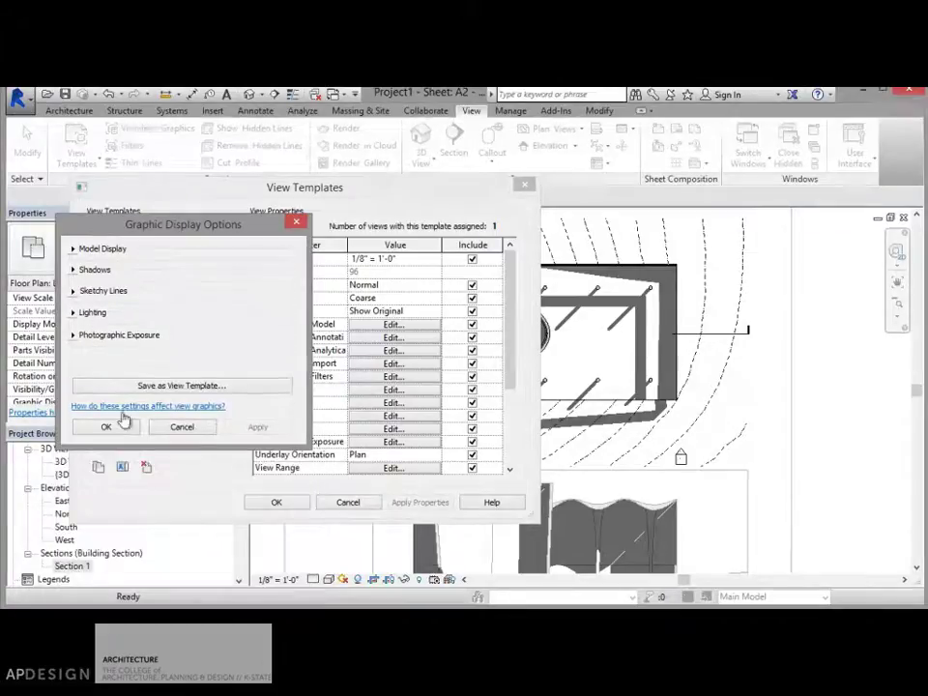
{"action": "left_click", "coordinate": [108, 426]}
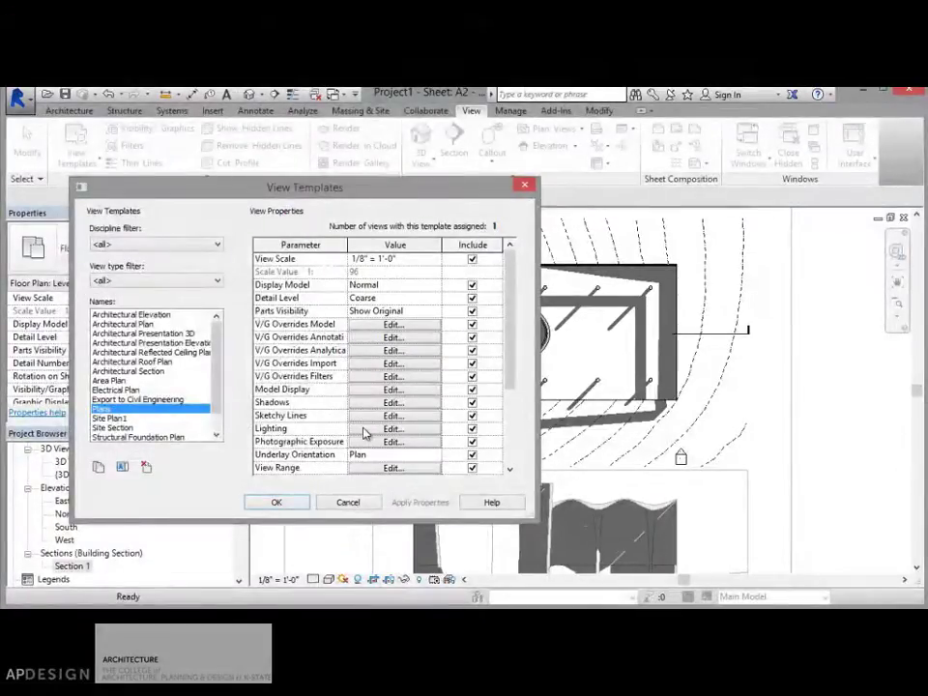
{"action": "left_click", "coordinate": [365, 429]}
{"action": "left_click", "coordinate": [208, 353]}
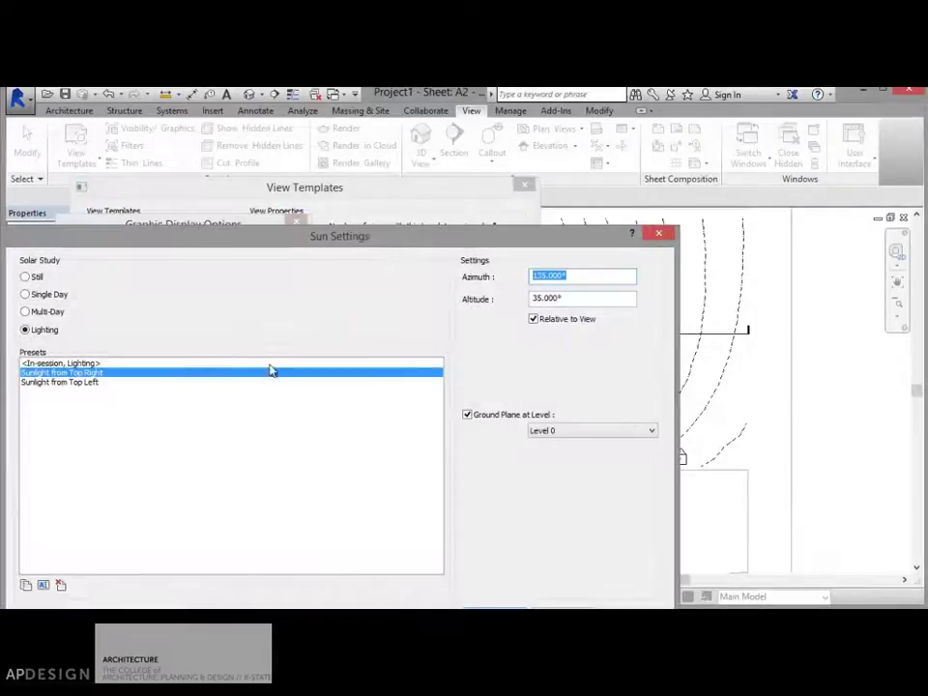
{"action": "left_click", "coordinate": [572, 438]}
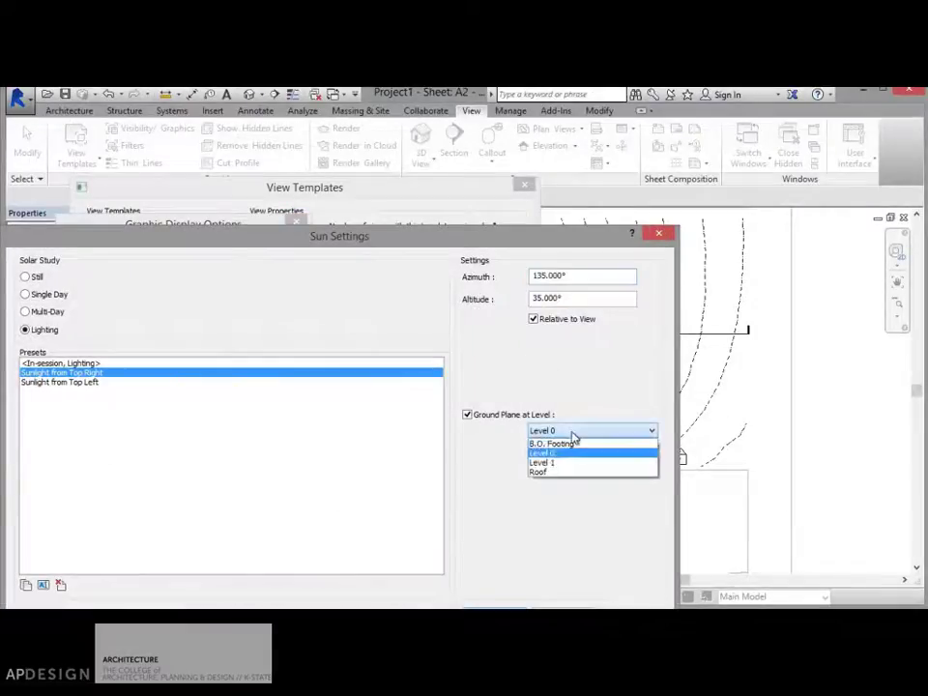
{"action": "left_click", "coordinate": [573, 452]}
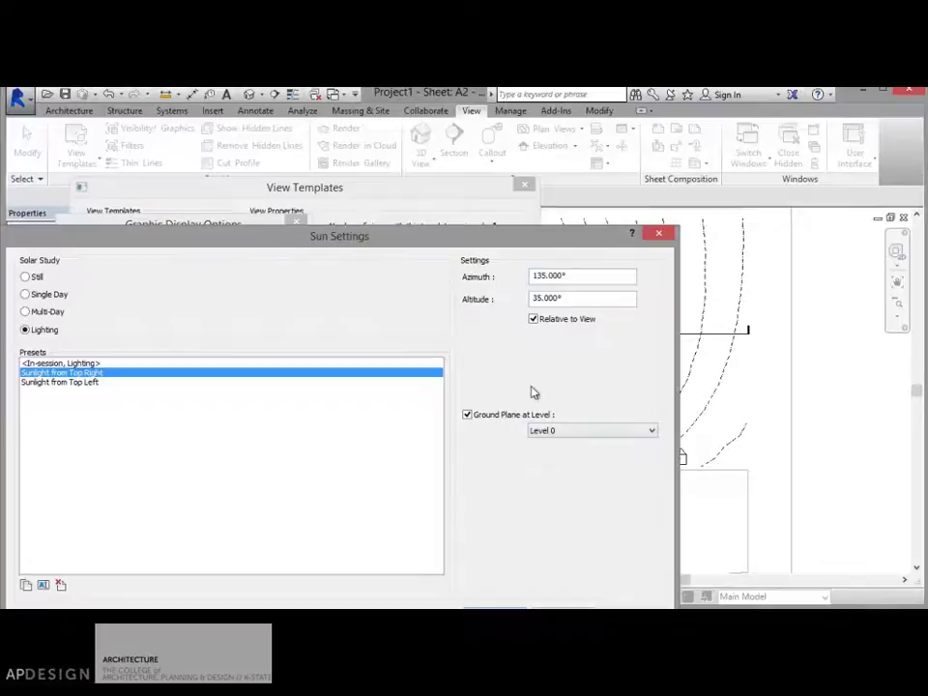
{"action": "left_click_drag", "start_coordinate": [427, 228], "coordinate": [488, 184]}
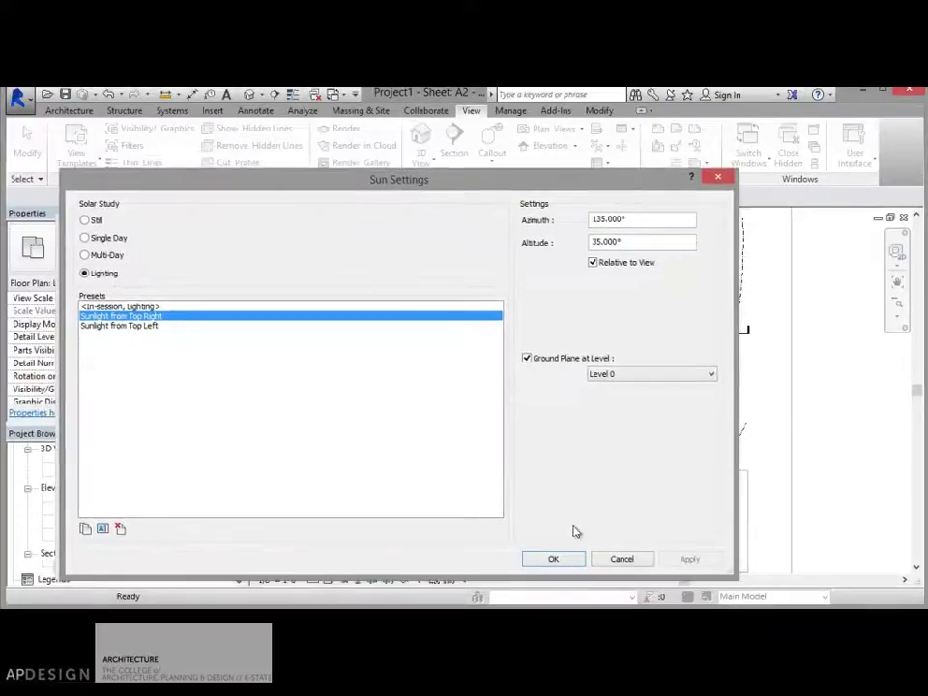
{"action": "left_click", "coordinate": [570, 559]}
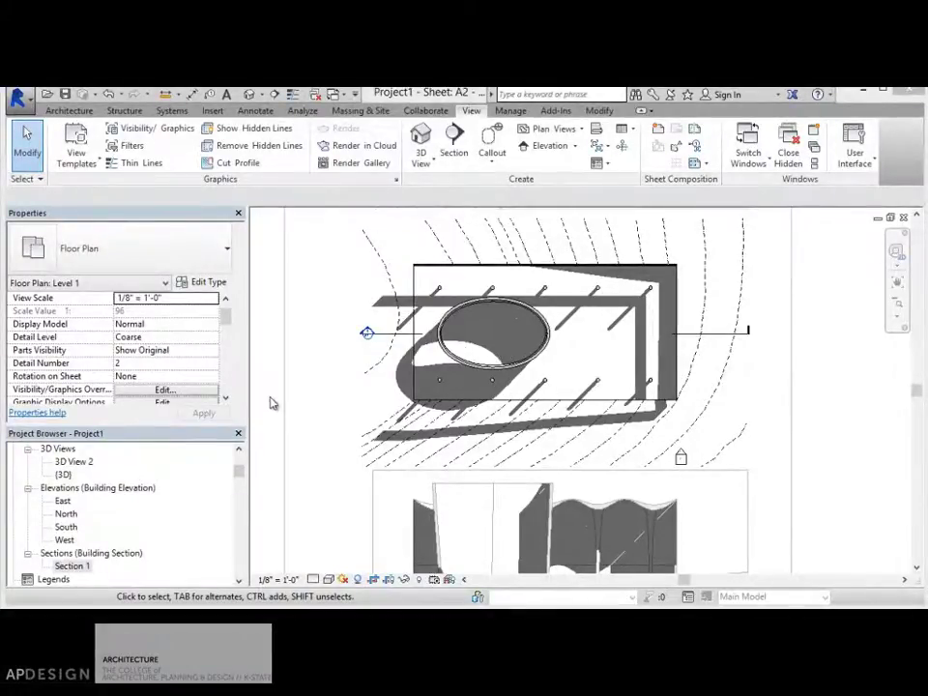
In the Plans template's View Range, set both Bottom and View Depth to Level Below.
{"action": "left_click", "coordinate": [76, 155]}
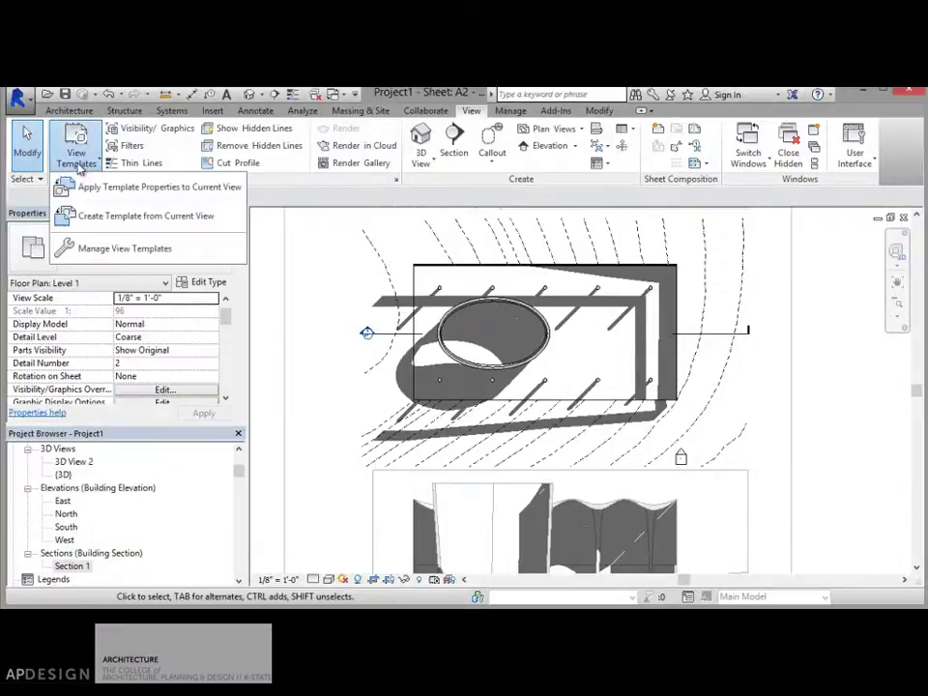
{"action": "left_click", "coordinate": [104, 249]}
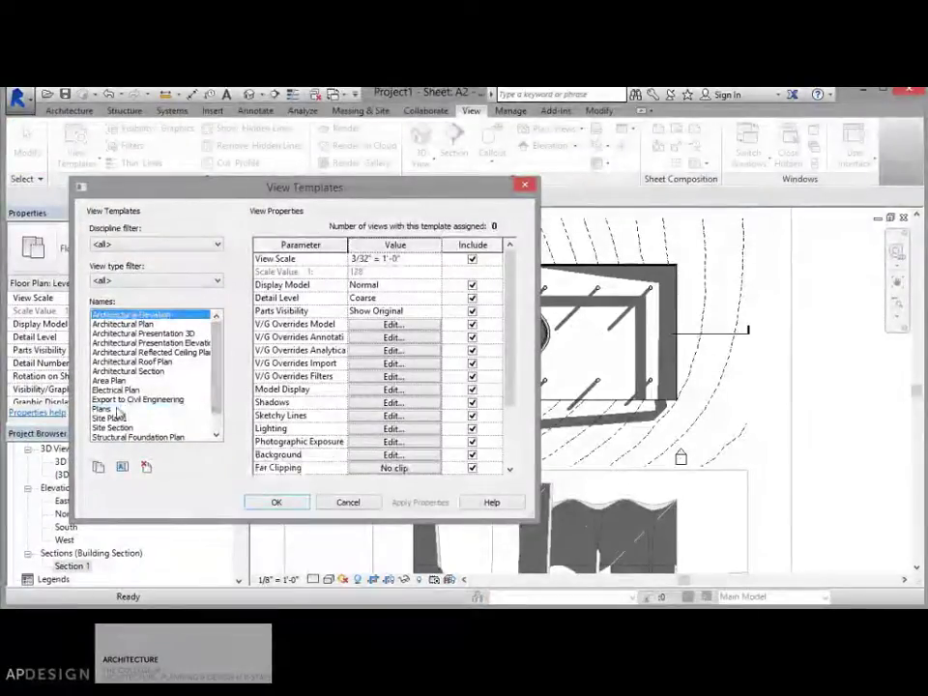
{"action": "left_click", "coordinate": [114, 409]}
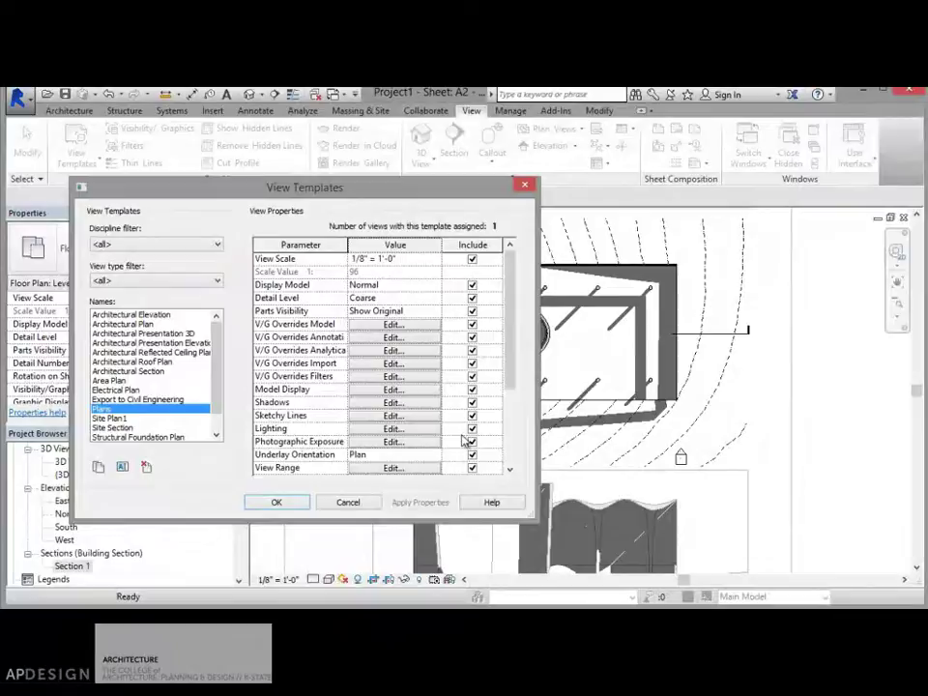
{"action": "scroll", "coordinate": [396, 435], "scroll_direction": "down", "scroll_amount": 3}
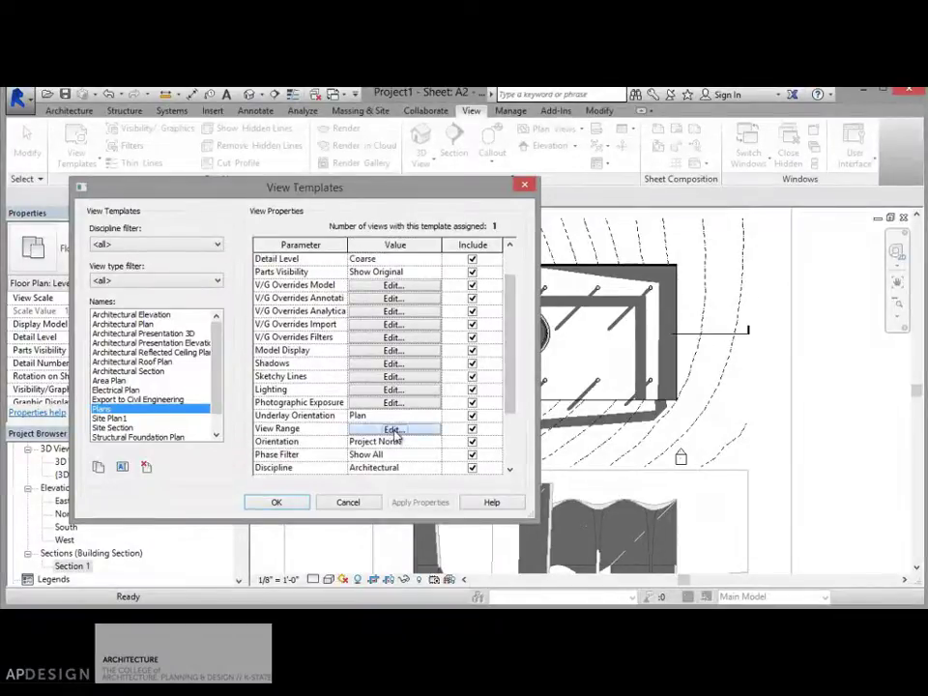
{"action": "left_click", "coordinate": [392, 429]}
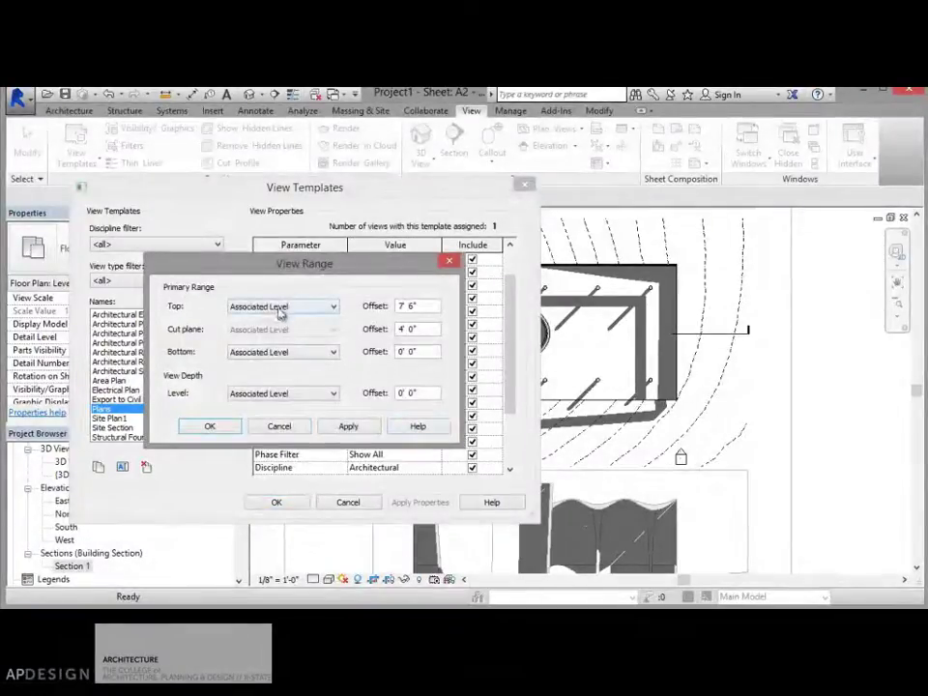
{"action": "left_click", "coordinate": [301, 352]}
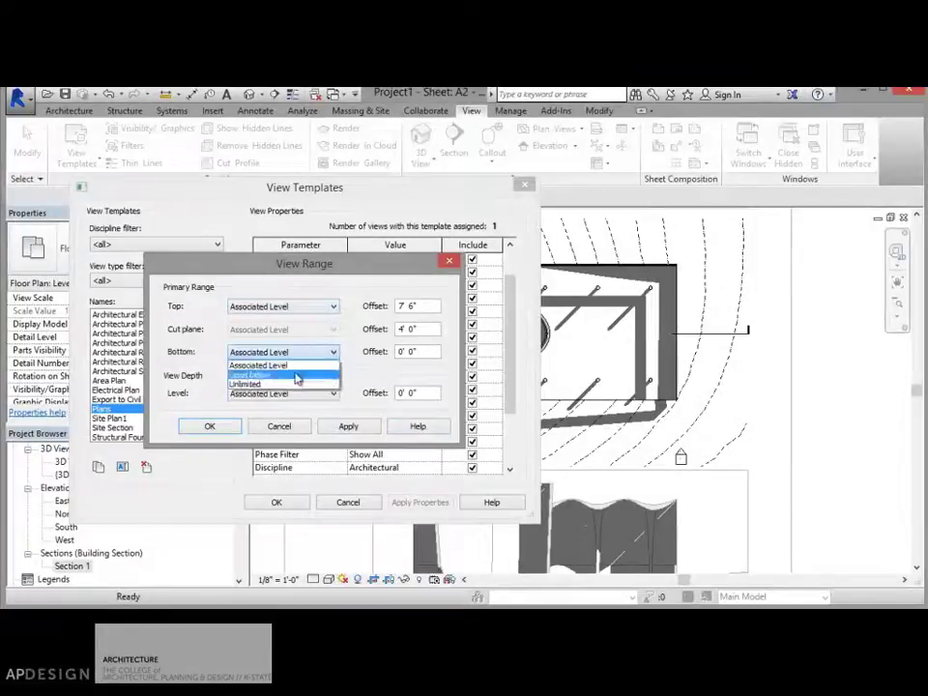
{"action": "left_click", "coordinate": [290, 376]}
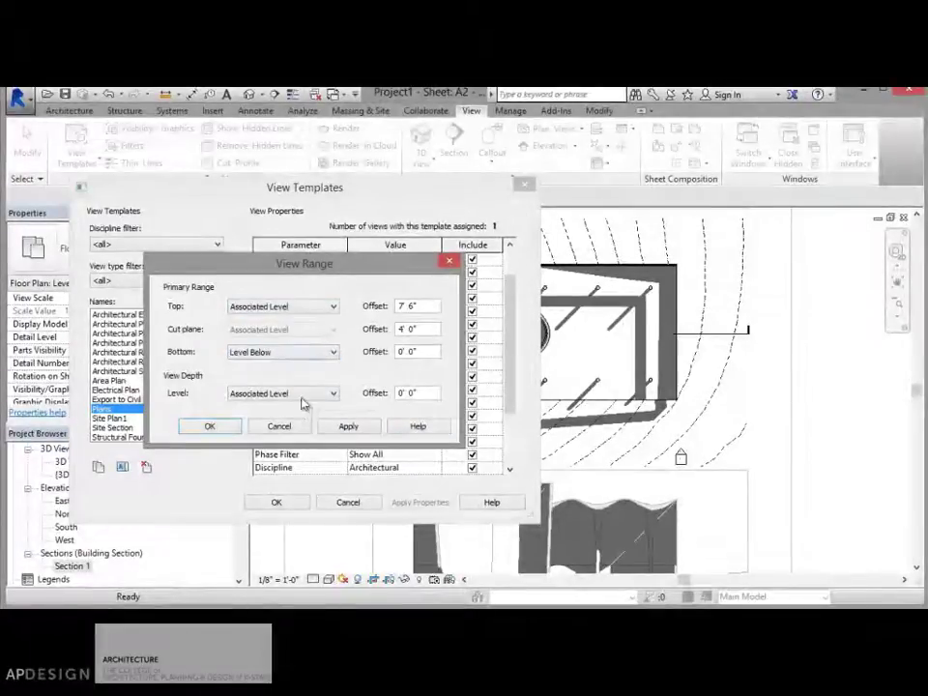
{"action": "left_click", "coordinate": [301, 397]}
{"action": "left_click", "coordinate": [295, 416]}
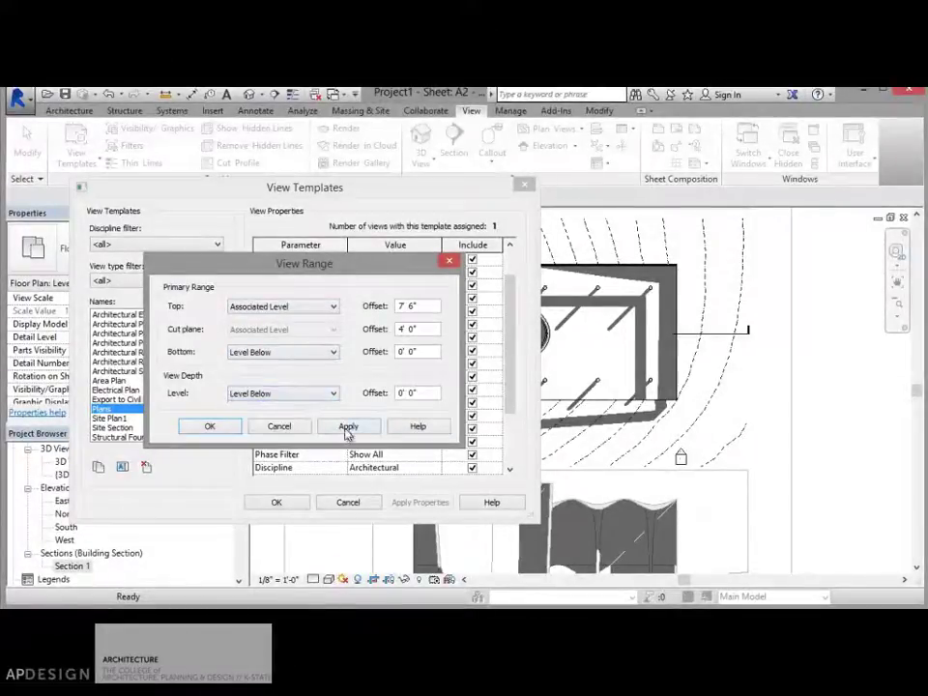
Accept the View Range and template changes and select the plan viewport on the sheet.
{"action": "left_click", "coordinate": [230, 428]}
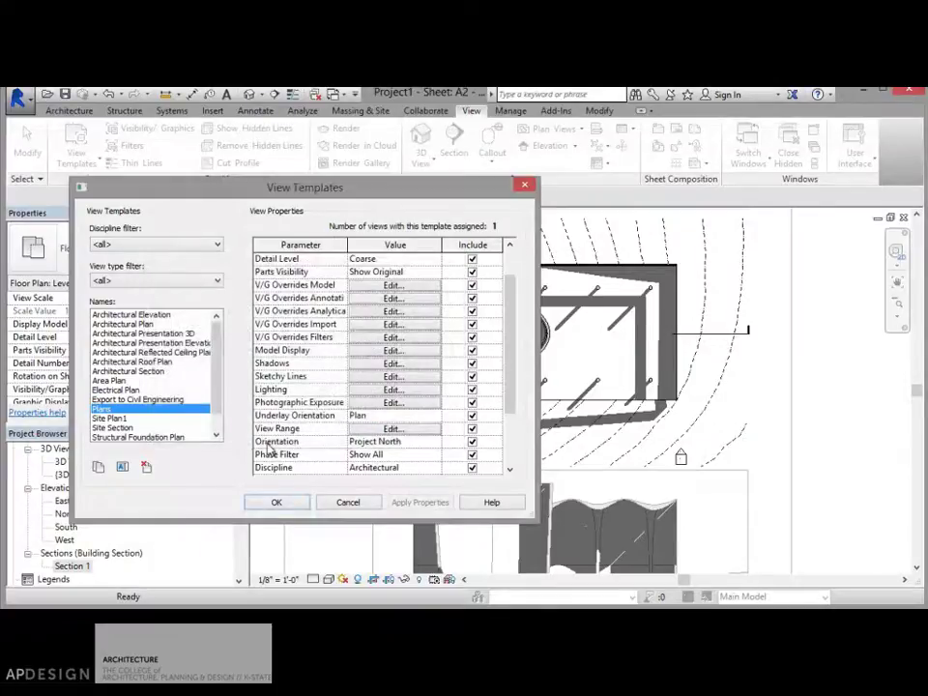
{"action": "left_click", "coordinate": [295, 504]}
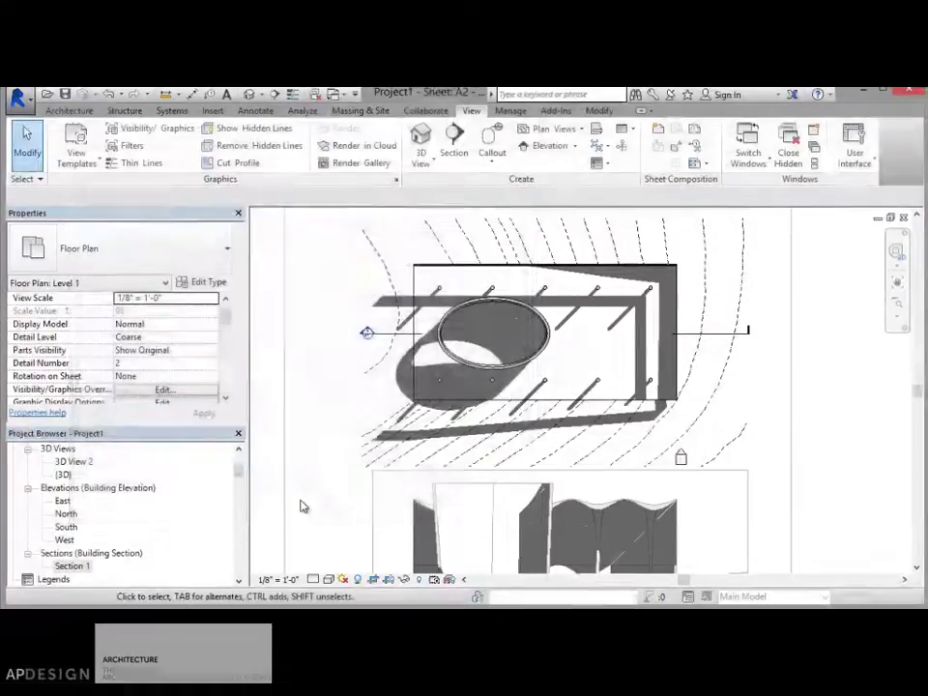
{"action": "left_click", "coordinate": [680, 430]}
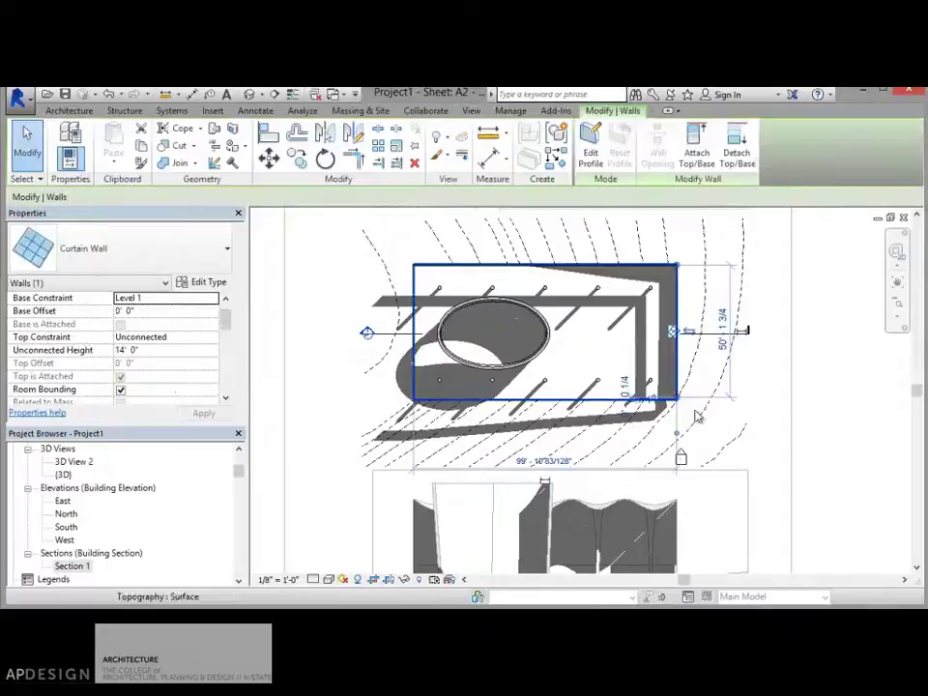
{"action": "left_click", "coordinate": [731, 432]}
{"action": "double_click", "coordinate": [770, 432]}
{"action": "left_click", "coordinate": [767, 430]}
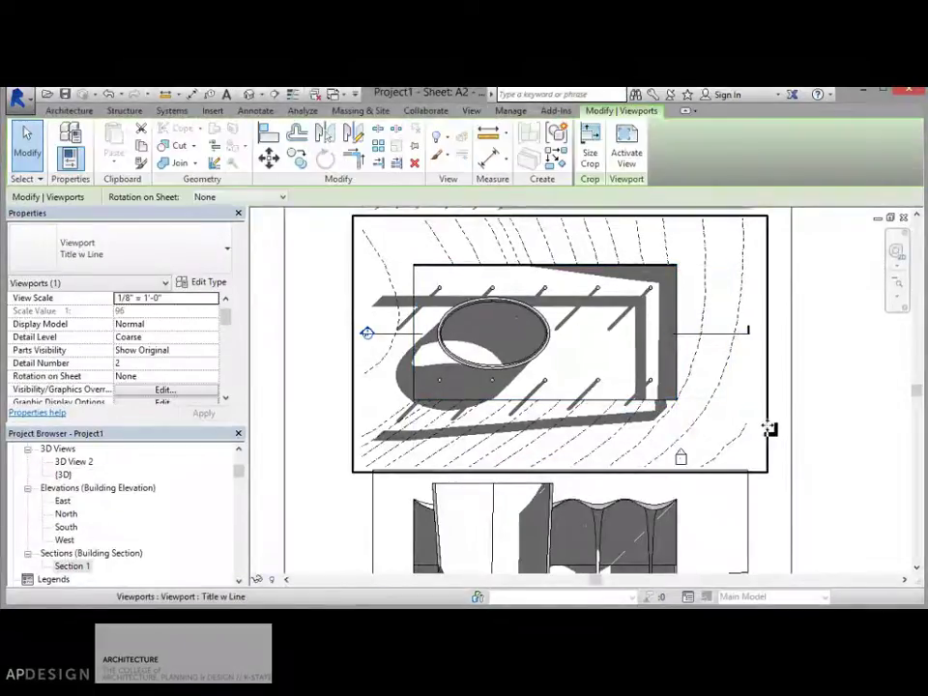
Assign the Plans view template to the Level 1 viewport.
{"action": "left_click_drag", "start_coordinate": [224, 317], "coordinate": [224, 357]}
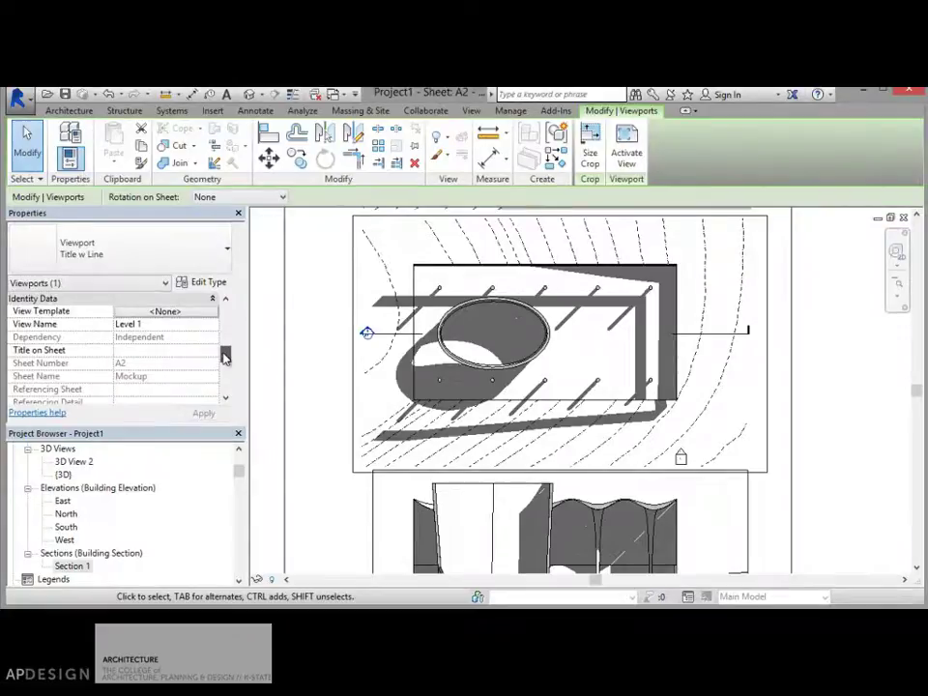
{"action": "left_click", "coordinate": [183, 314]}
{"action": "left_click", "coordinate": [122, 363]}
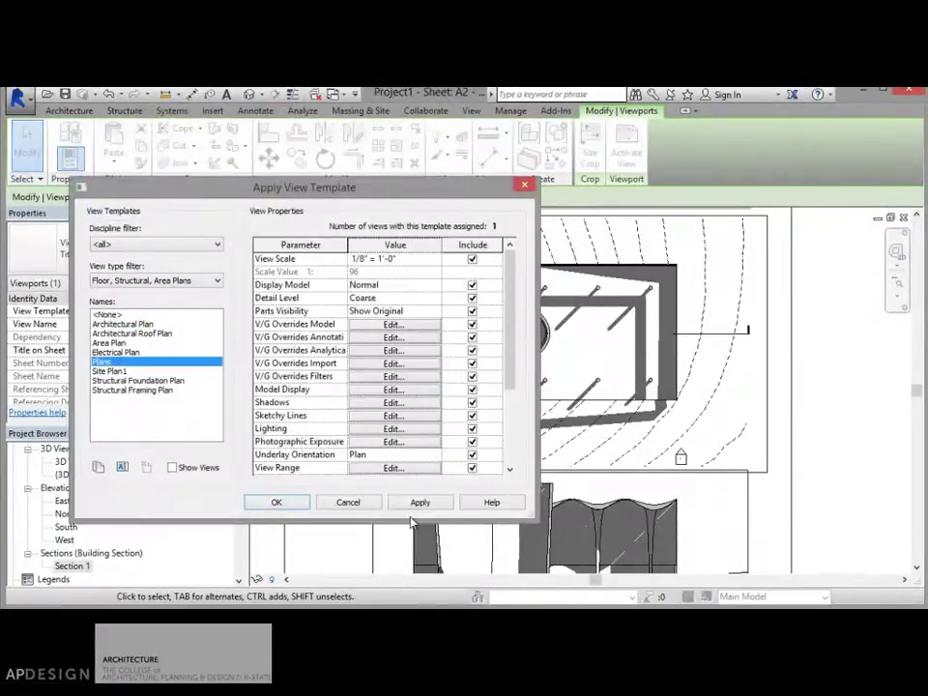
{"action": "left_click", "coordinate": [420, 502]}
{"action": "left_click", "coordinate": [282, 503]}
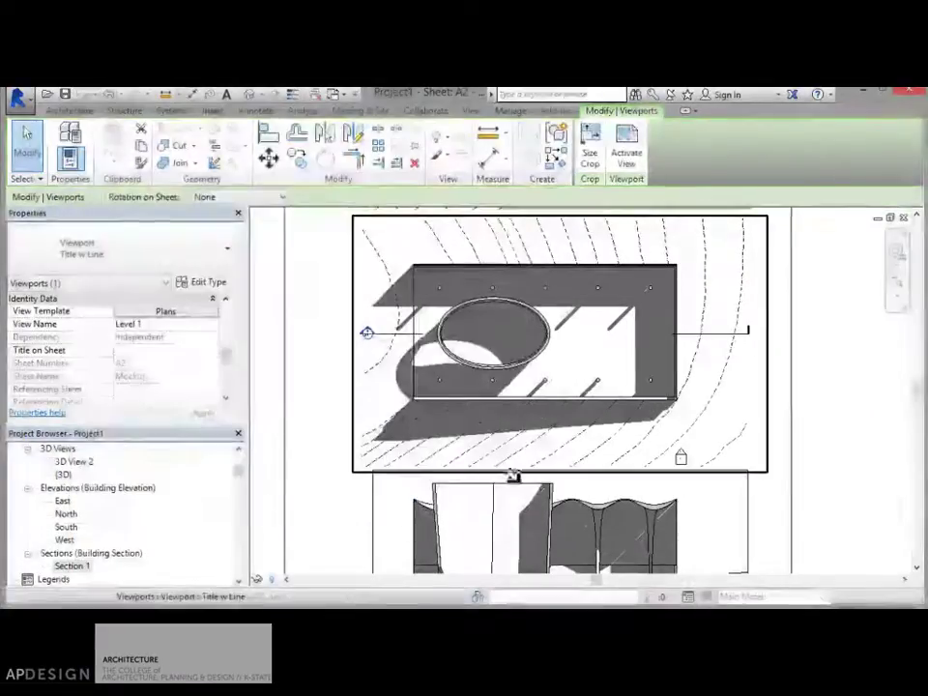
{"action": "left_click", "coordinate": [814, 472]}
{"action": "scroll", "coordinate": [806, 460], "scroll_direction": "down", "scroll_amount": 3}
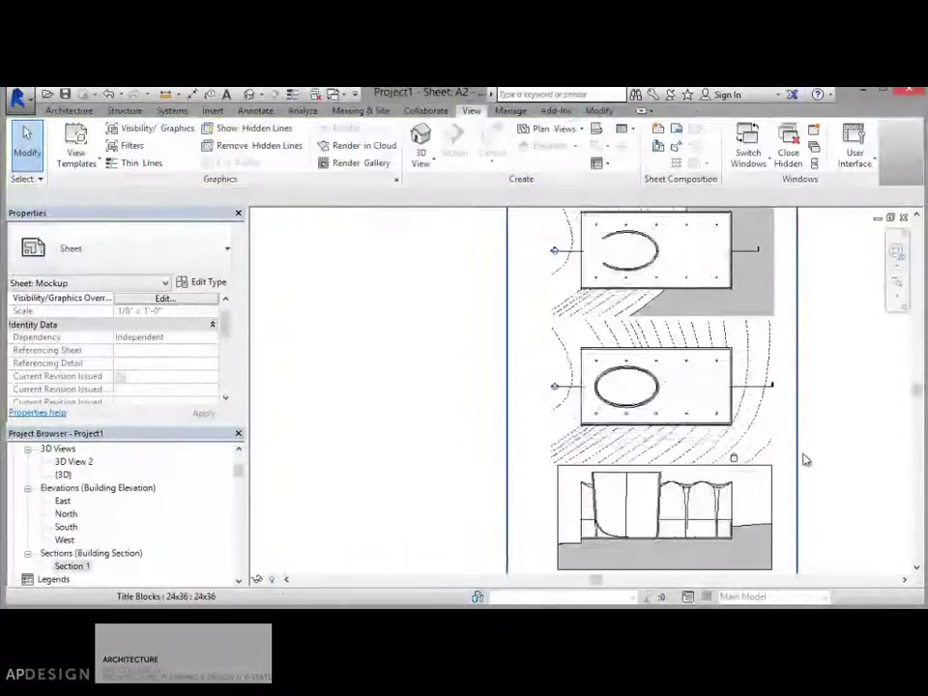
{"action": "scroll", "coordinate": [804, 454], "scroll_direction": "down", "scroll_amount": 1}
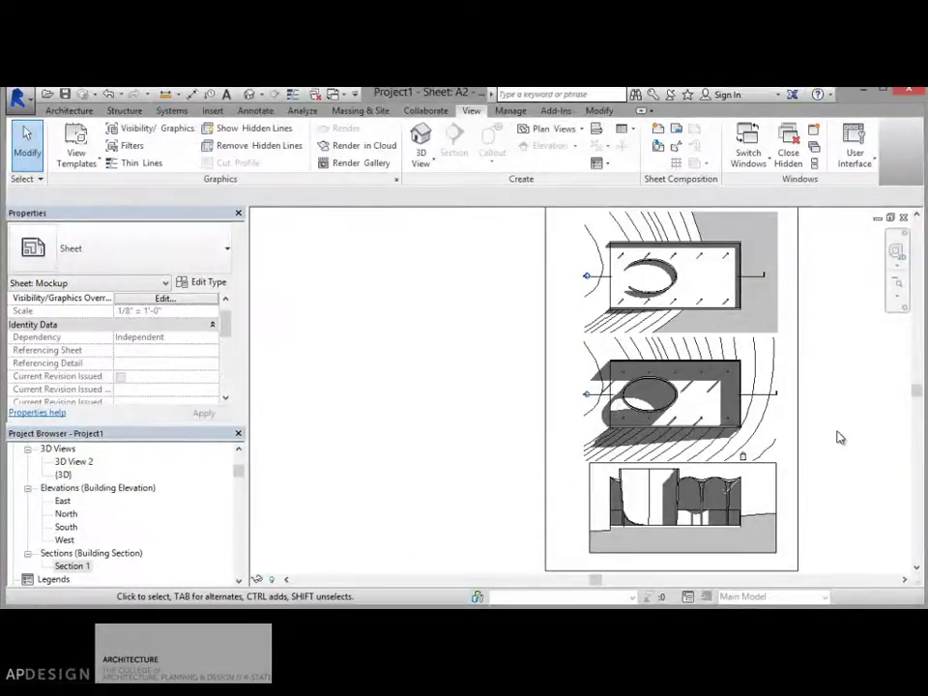
Open Print and keep ARCH D paper at 100% zoom in Page Setup.
{"action": "key", "text": "ctrl+p"}
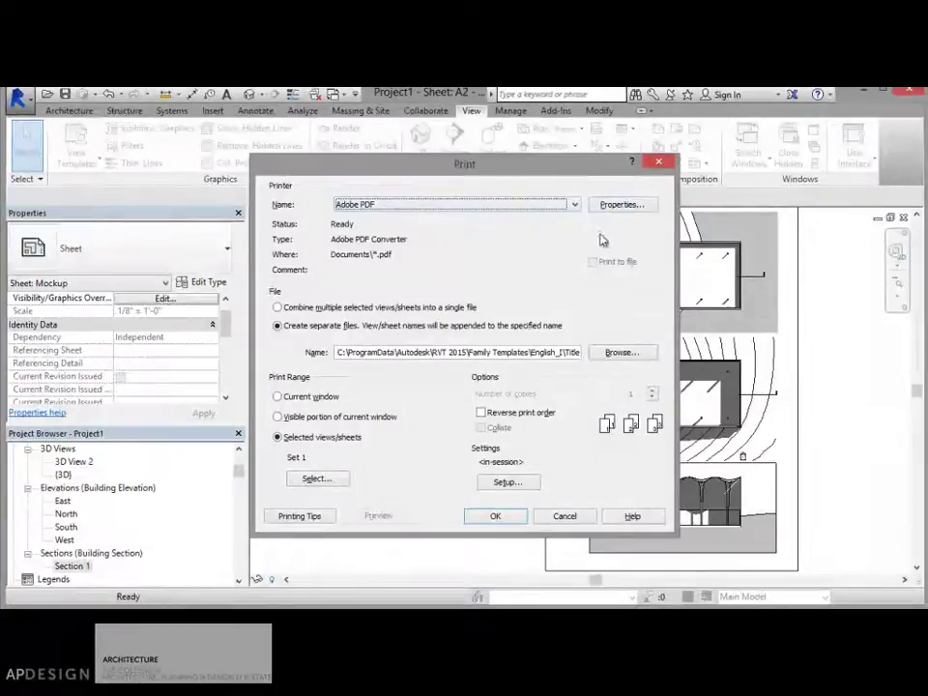
{"action": "left_click", "coordinate": [505, 483]}
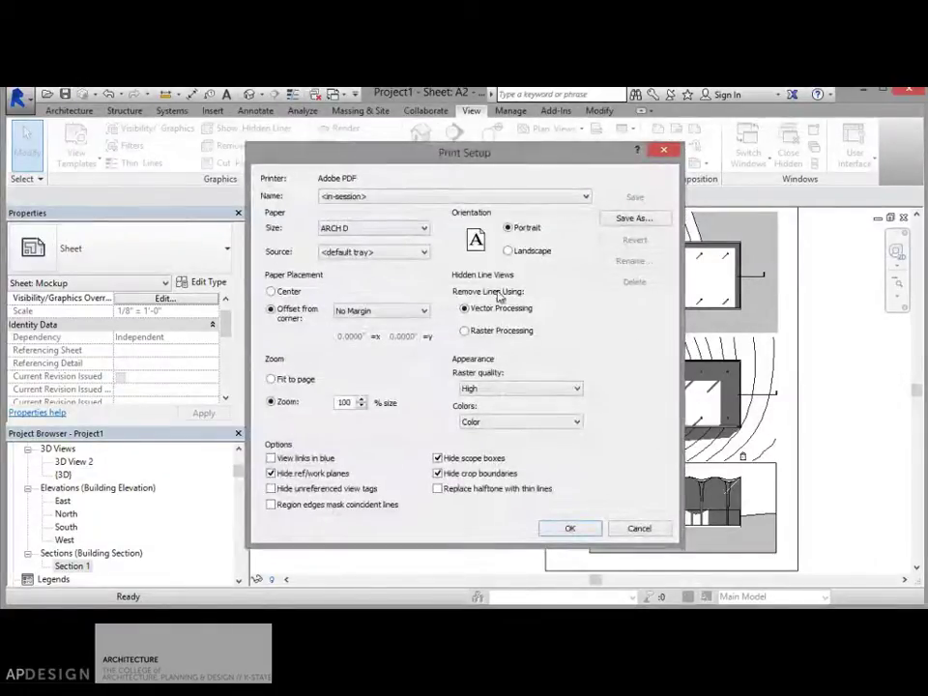
{"action": "left_click", "coordinate": [396, 232]}
{"action": "left_click", "coordinate": [353, 227]}
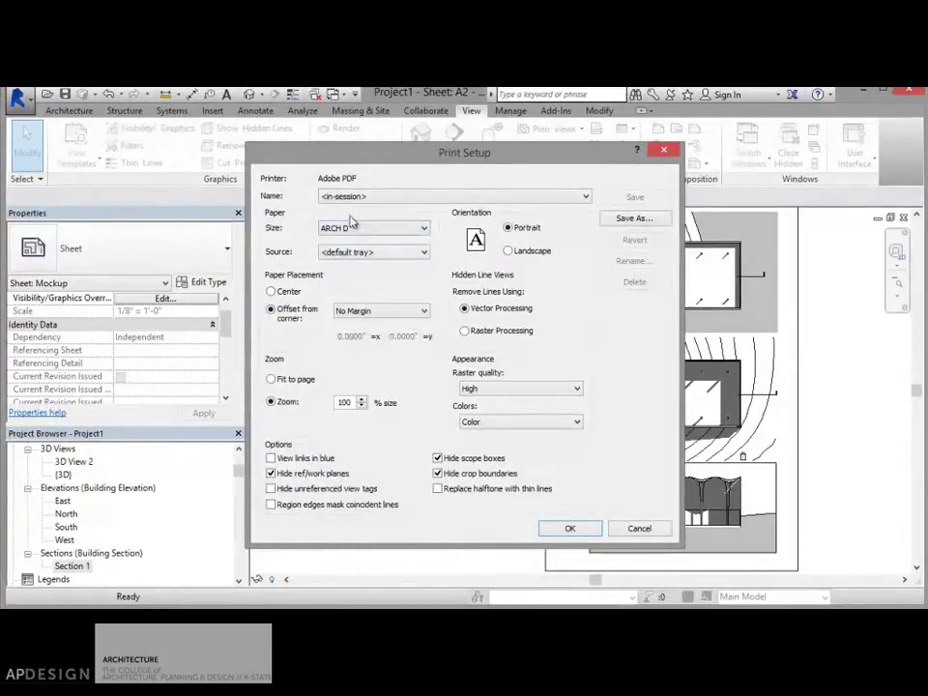
{"action": "left_click", "coordinate": [290, 403]}
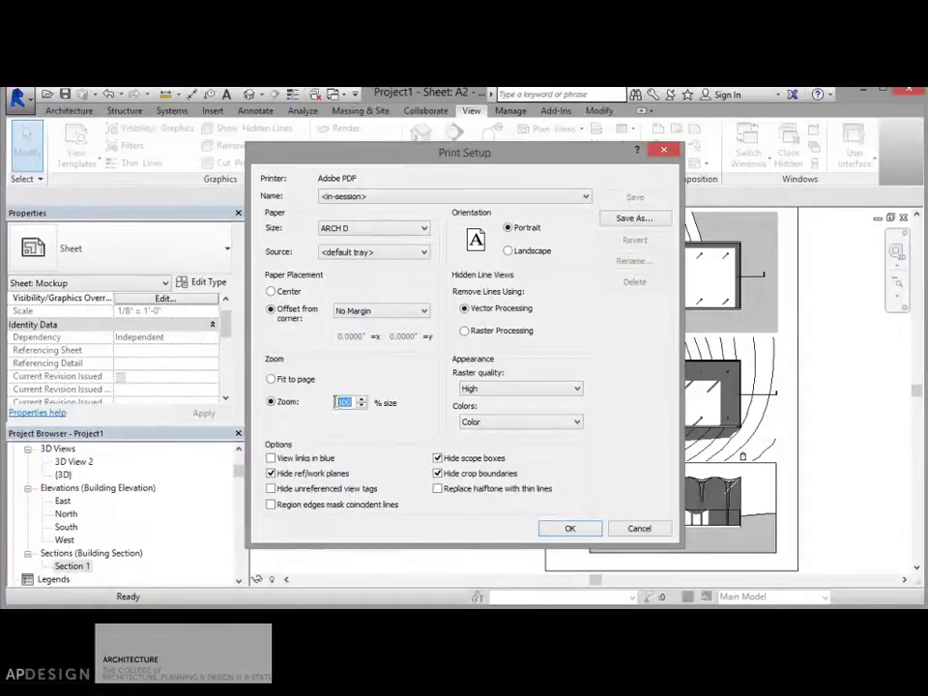
{"action": "left_click", "coordinate": [332, 401]}
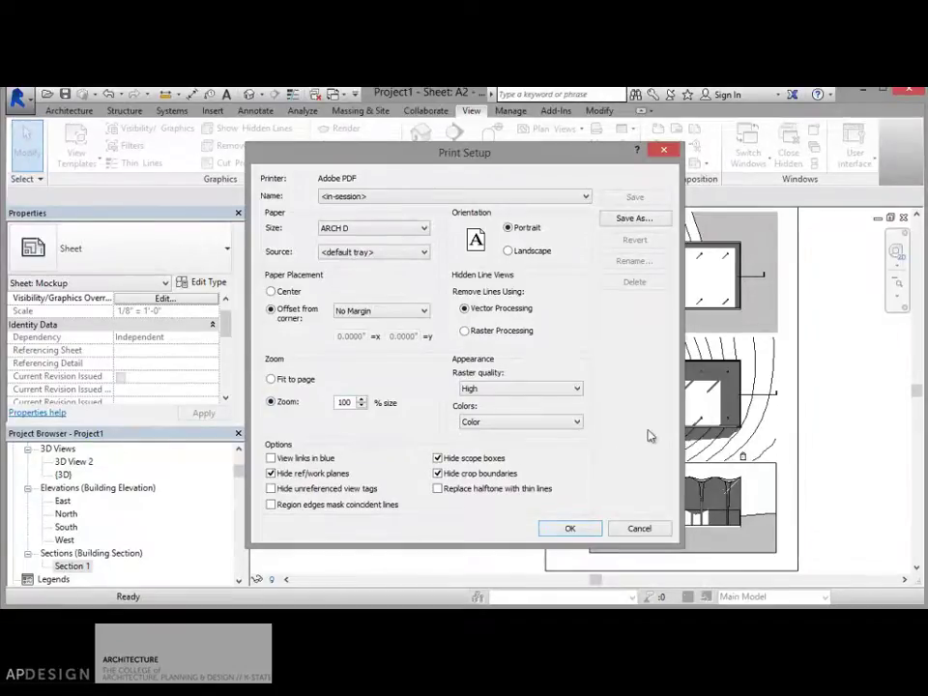
{"action": "left_click", "coordinate": [566, 528]}
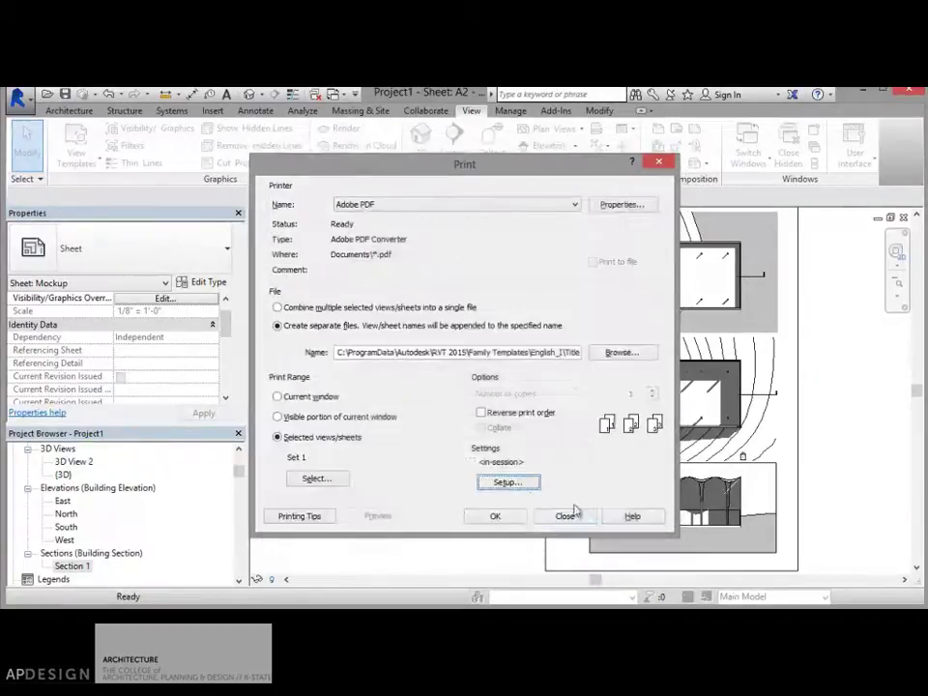
Select Sheet: A2 - Mockup as the sheet to print.
{"action": "left_click", "coordinate": [509, 518]}
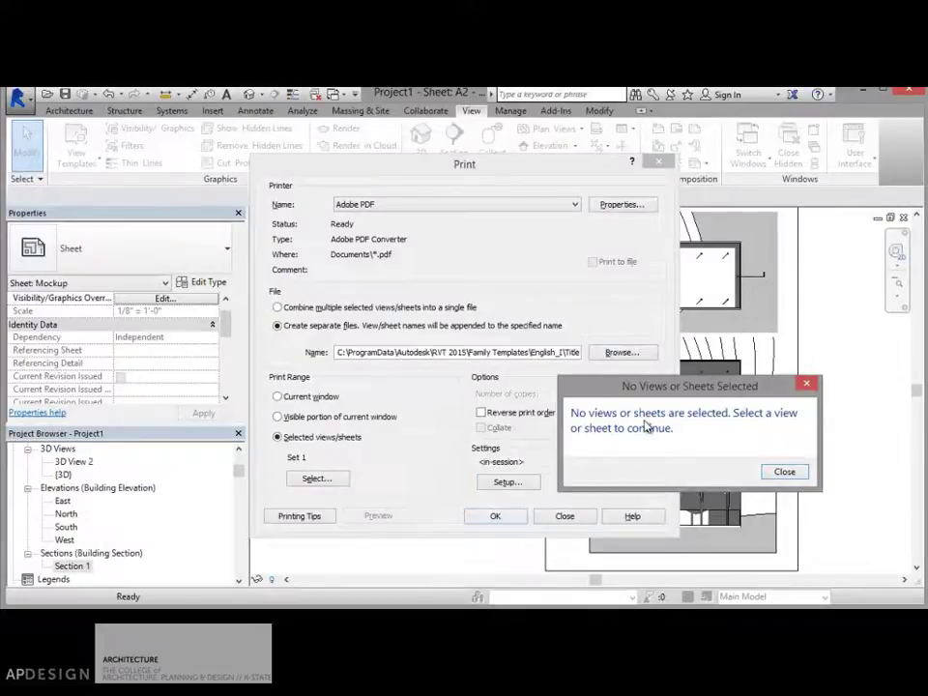
{"action": "left_click", "coordinate": [780, 472]}
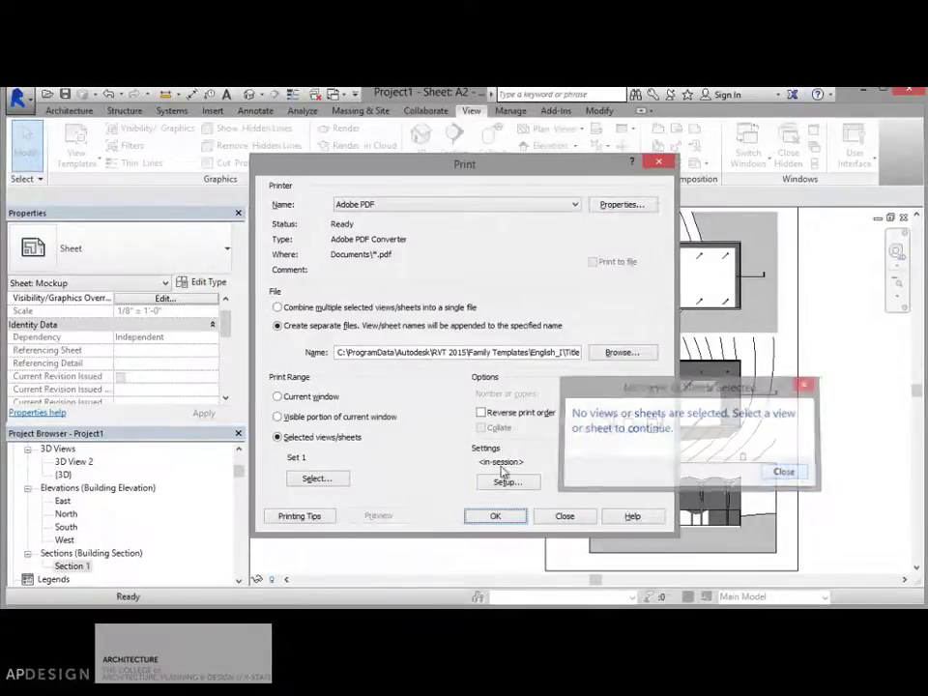
{"action": "left_click", "coordinate": [316, 478]}
{"action": "left_click", "coordinate": [311, 439]}
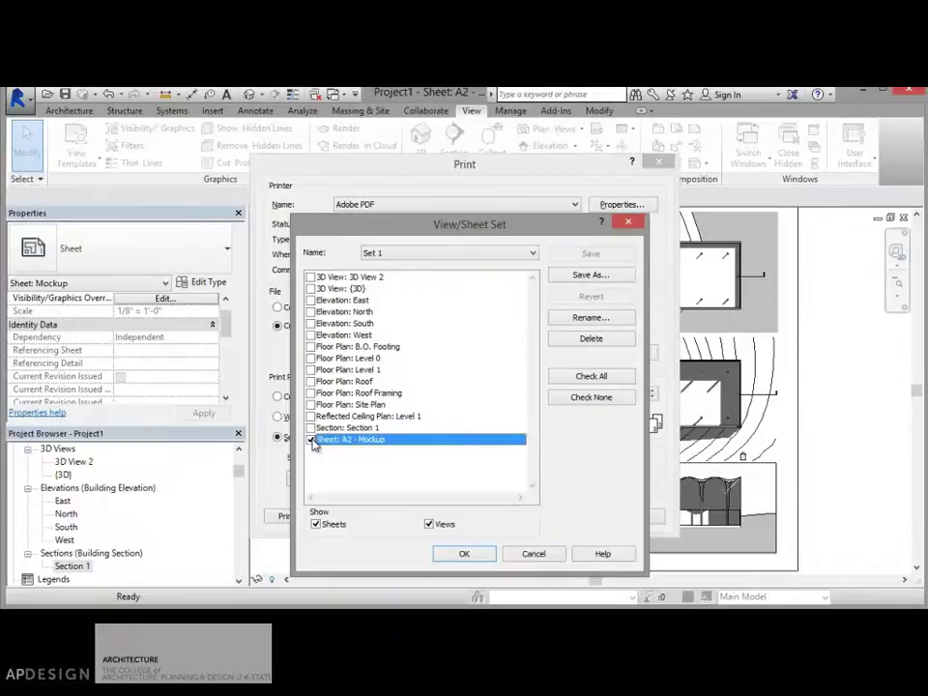
{"action": "left_click", "coordinate": [465, 555]}
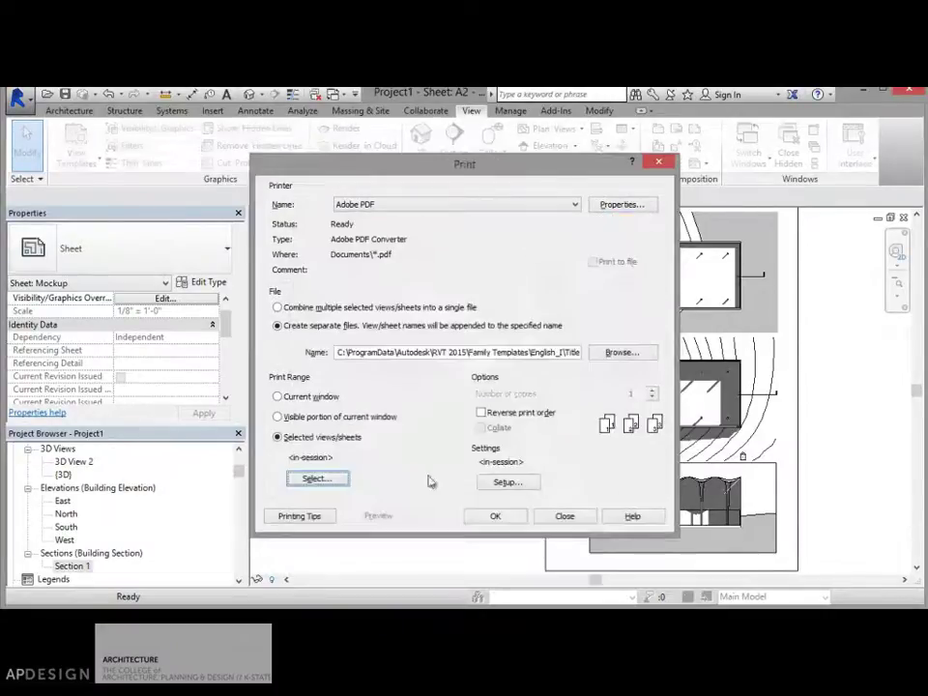
Switch hidden line removal to raster processing in Page Setup.
{"action": "left_click", "coordinate": [505, 482]}
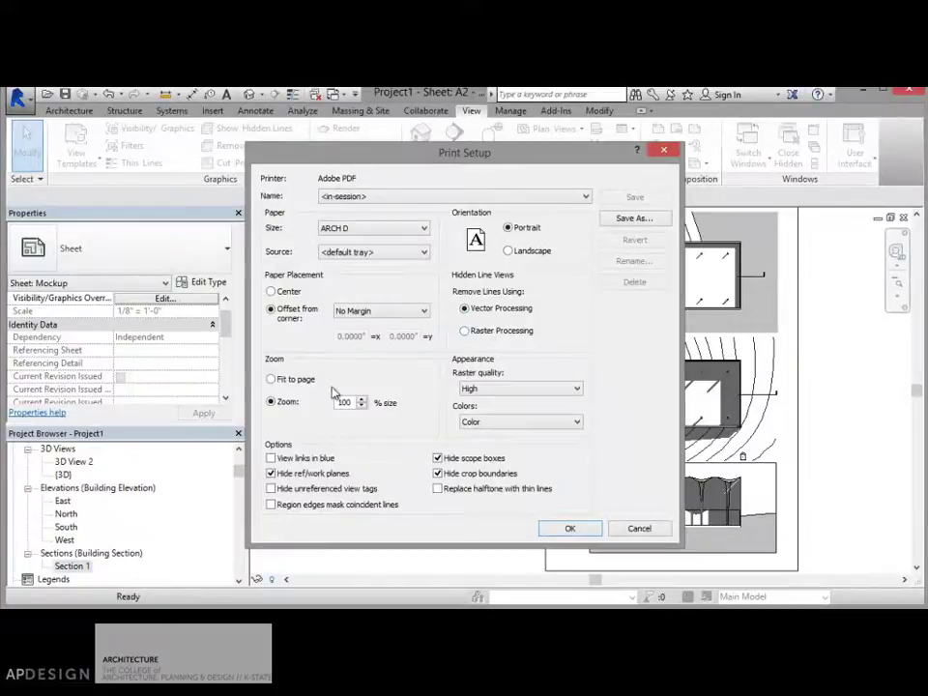
{"action": "left_click", "coordinate": [576, 532]}
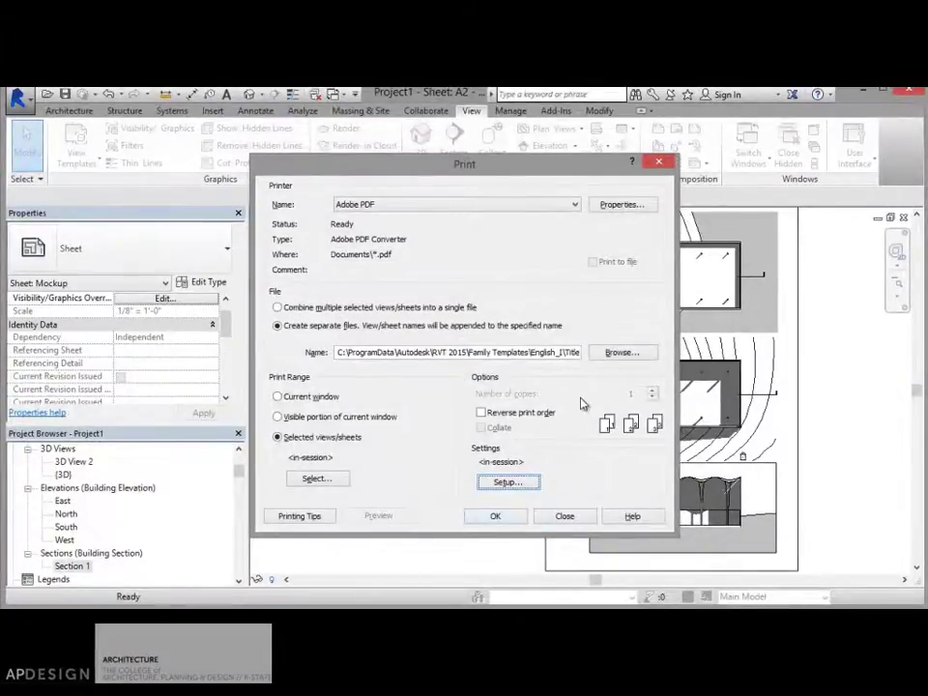
{"action": "left_click", "coordinate": [509, 481]}
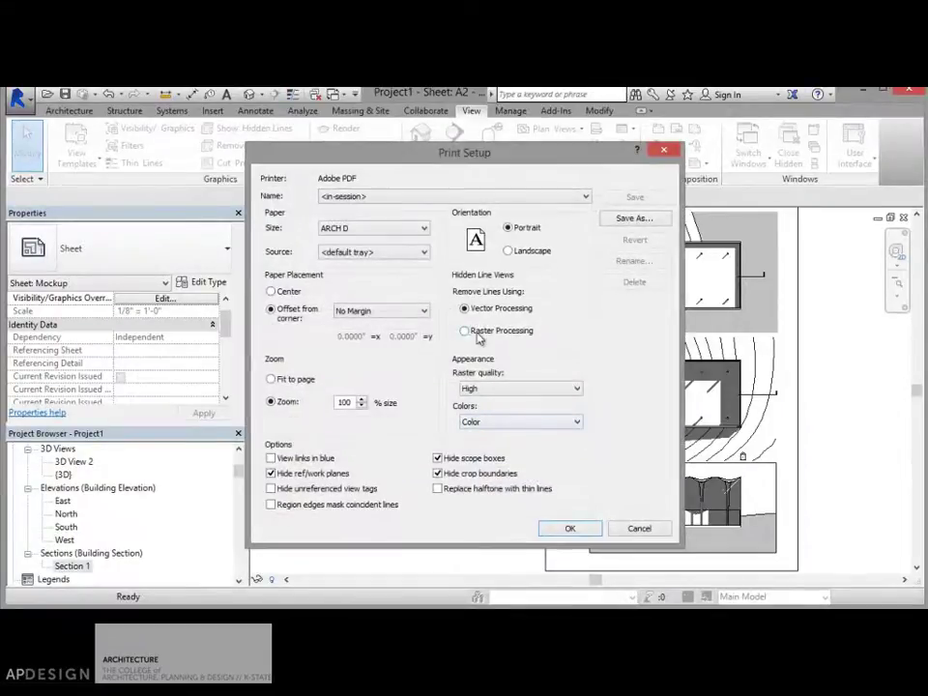
{"action": "left_click", "coordinate": [480, 335]}
{"action": "left_click", "coordinate": [594, 527]}
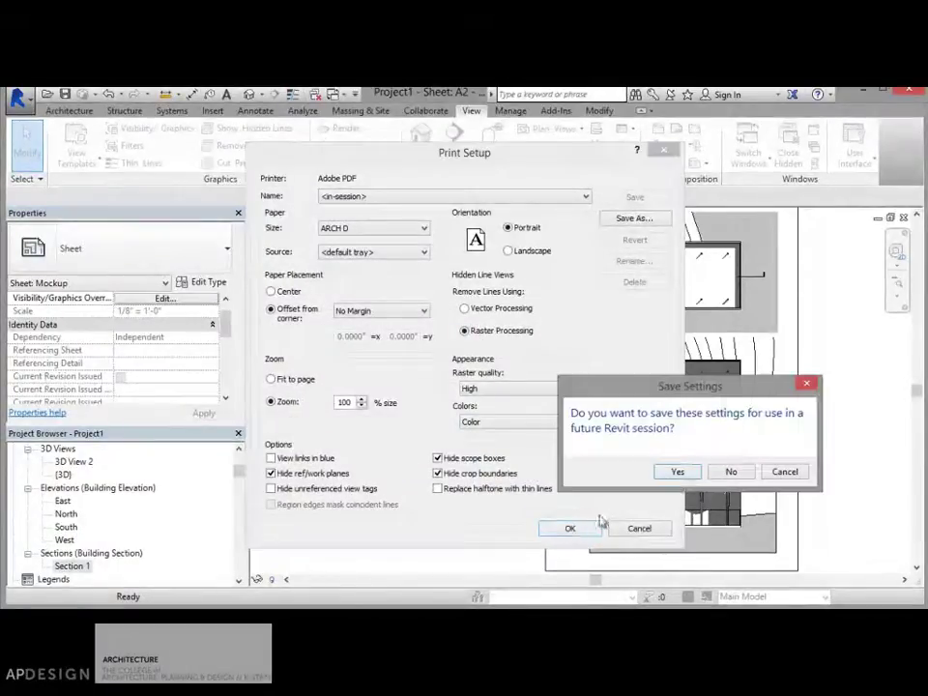
Save the print settings as 'Raster' and print the sheet to Adobe PDF.
{"action": "left_click", "coordinate": [677, 471]}
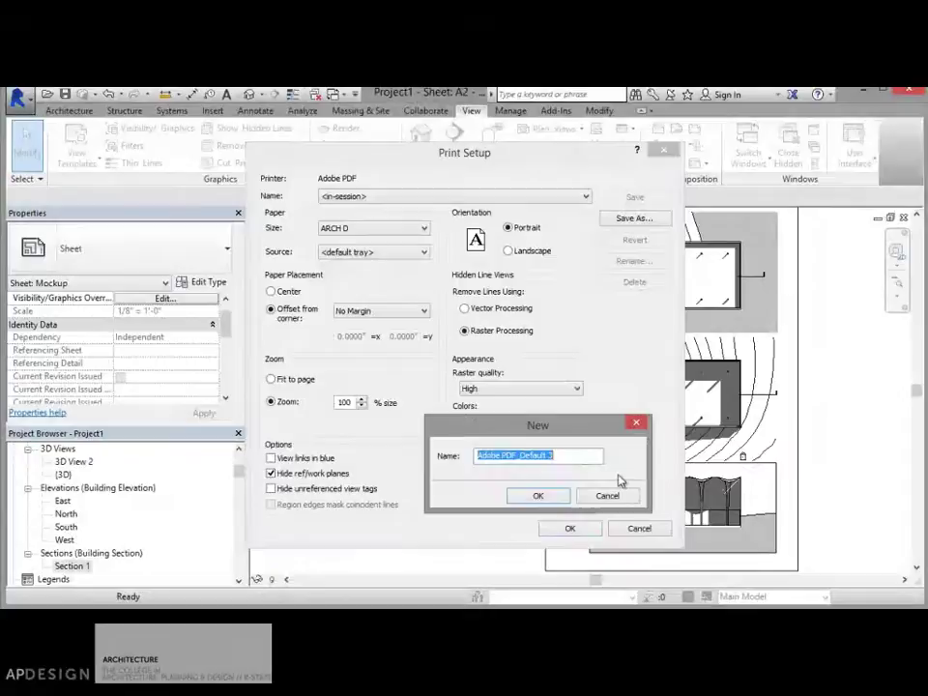
{"action": "type", "text": "Raster"}
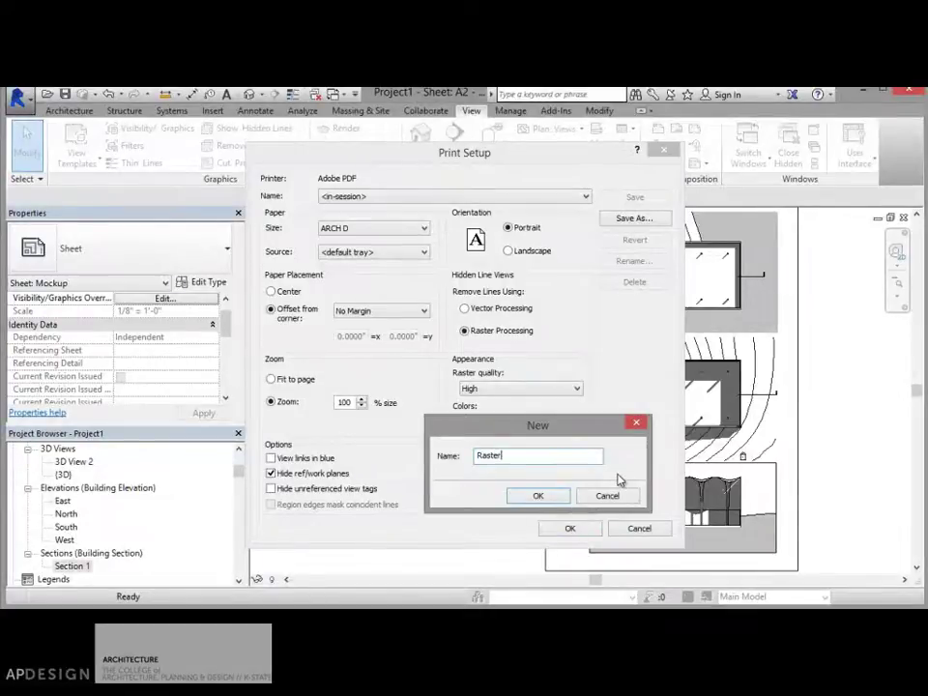
{"action": "left_click", "coordinate": [540, 496]}
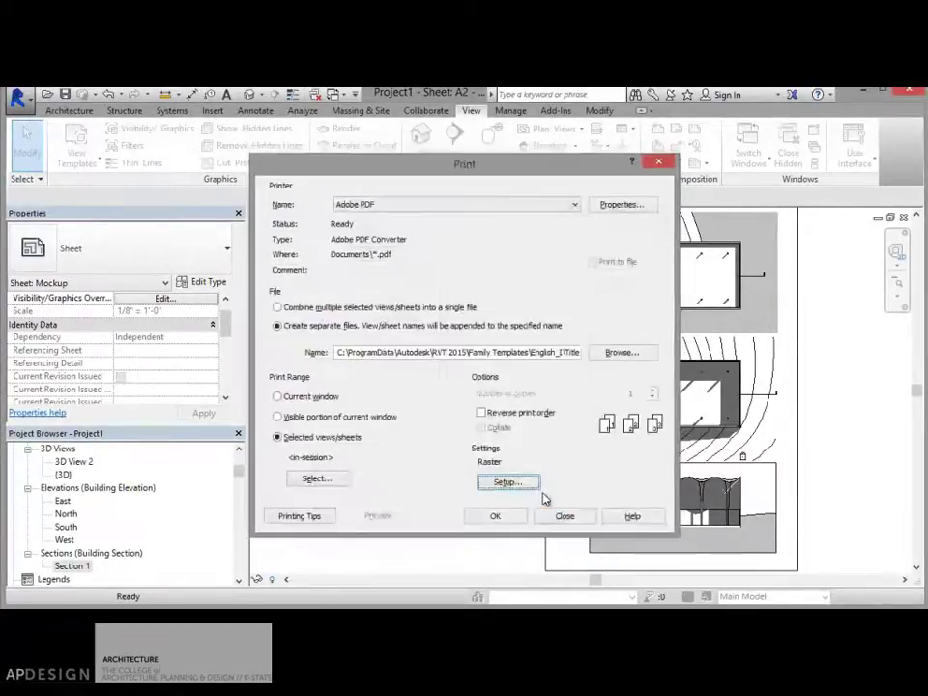
{"action": "left_click", "coordinate": [496, 516]}
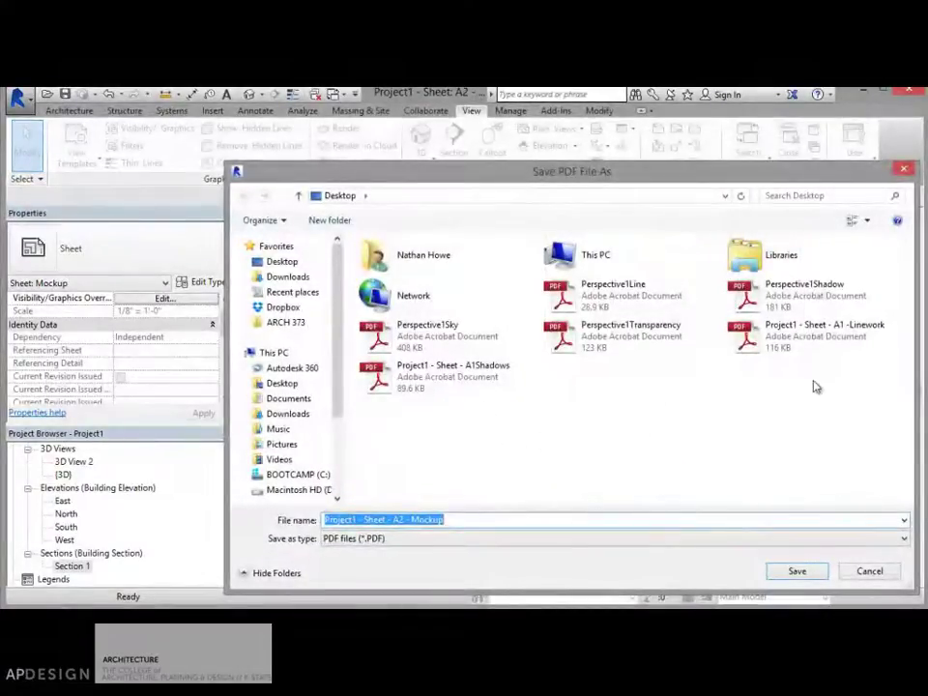
Save the PDF over the existing Project1 - Sheet - A1Shadows file on the Desktop, confirming replacement.
{"action": "left_click", "coordinate": [474, 378]}
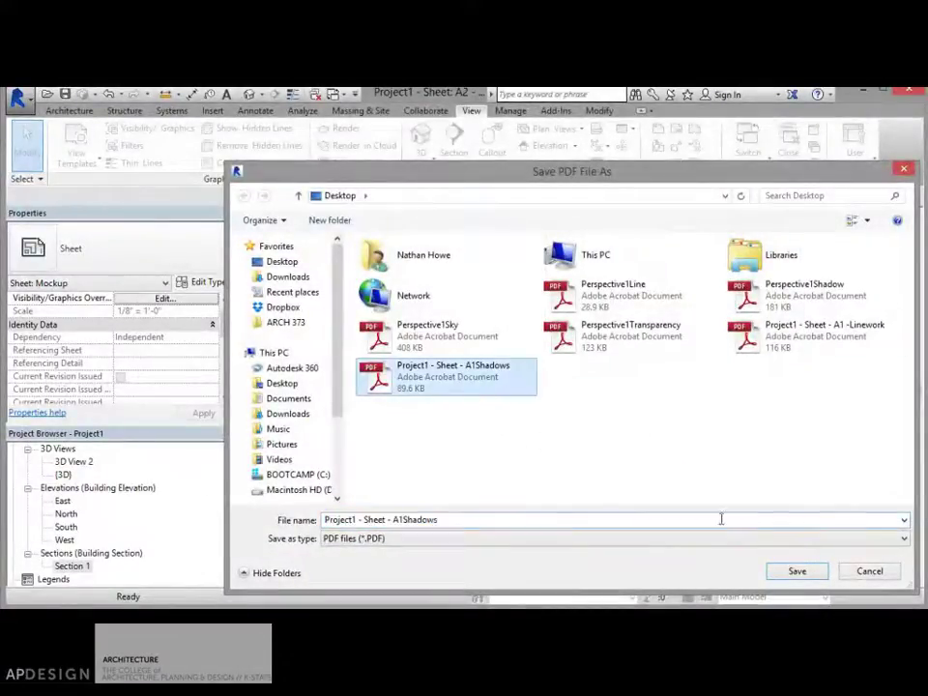
{"action": "left_click", "coordinate": [798, 570]}
{"action": "left_click", "coordinate": [732, 463]}
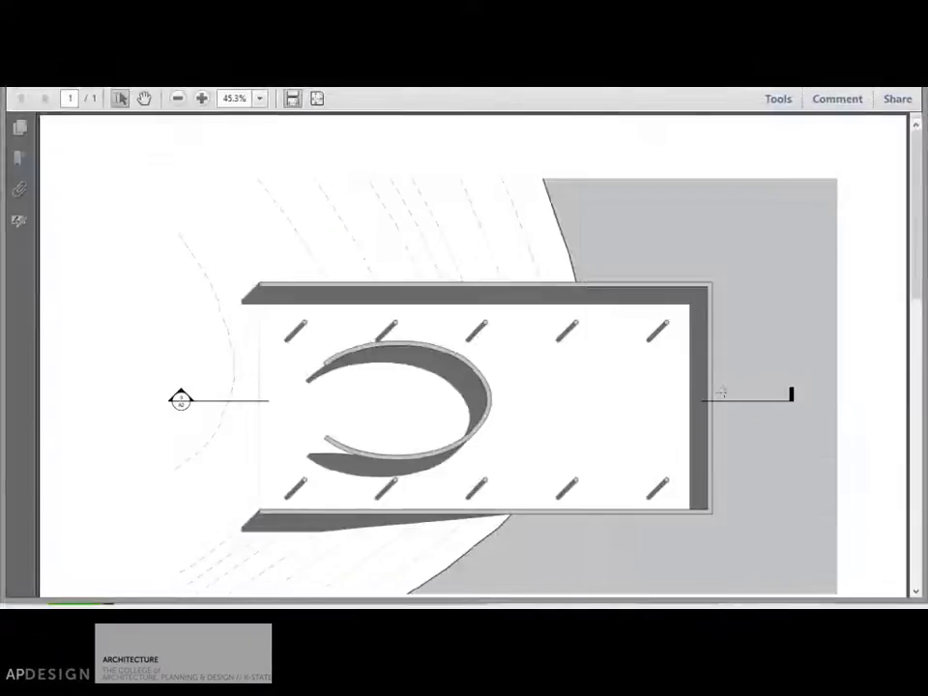
{"action": "scroll", "coordinate": [719, 391], "scroll_direction": "down", "scroll_amount": 5}
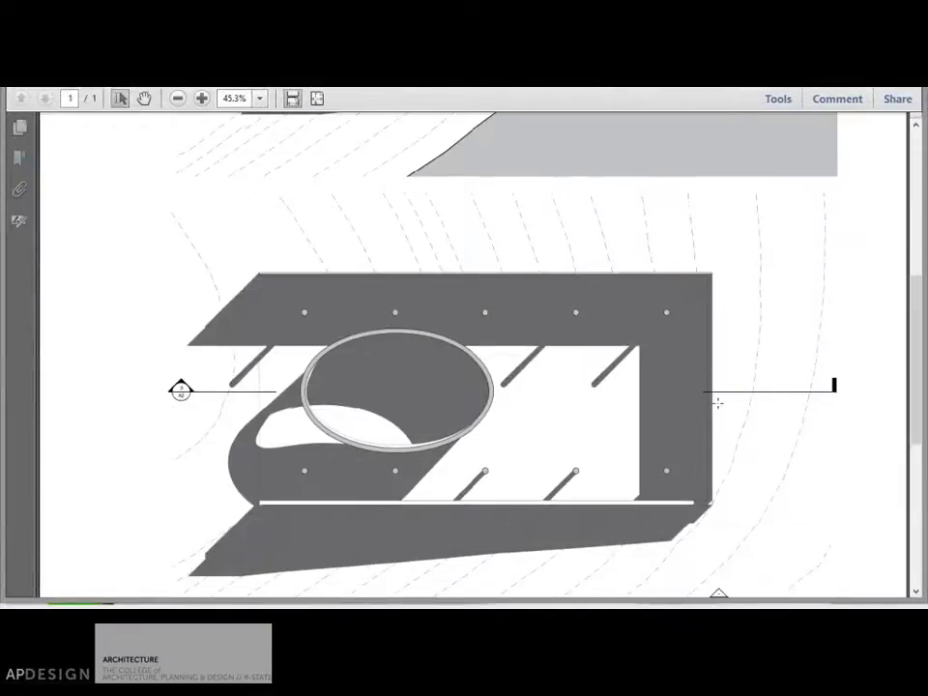
{"action": "scroll", "coordinate": [717, 402], "scroll_direction": "down", "scroll_amount": 5}
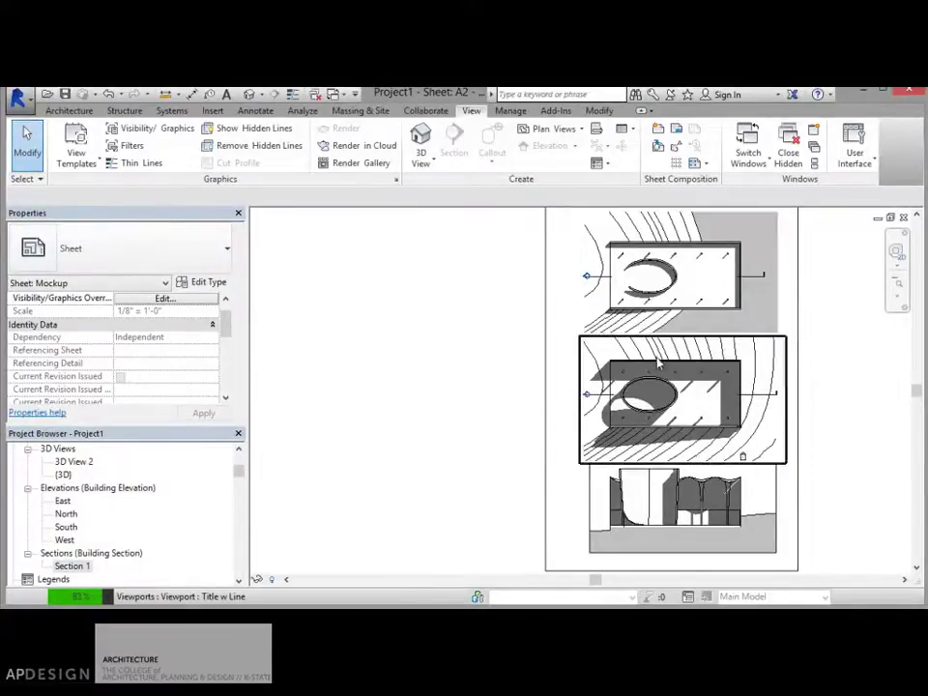
Set the Plans view template's scale to 3/32" = 1'-0" in Manage View Templates.
{"action": "scroll", "coordinate": [688, 471], "scroll_direction": "up", "scroll_amount": 2}
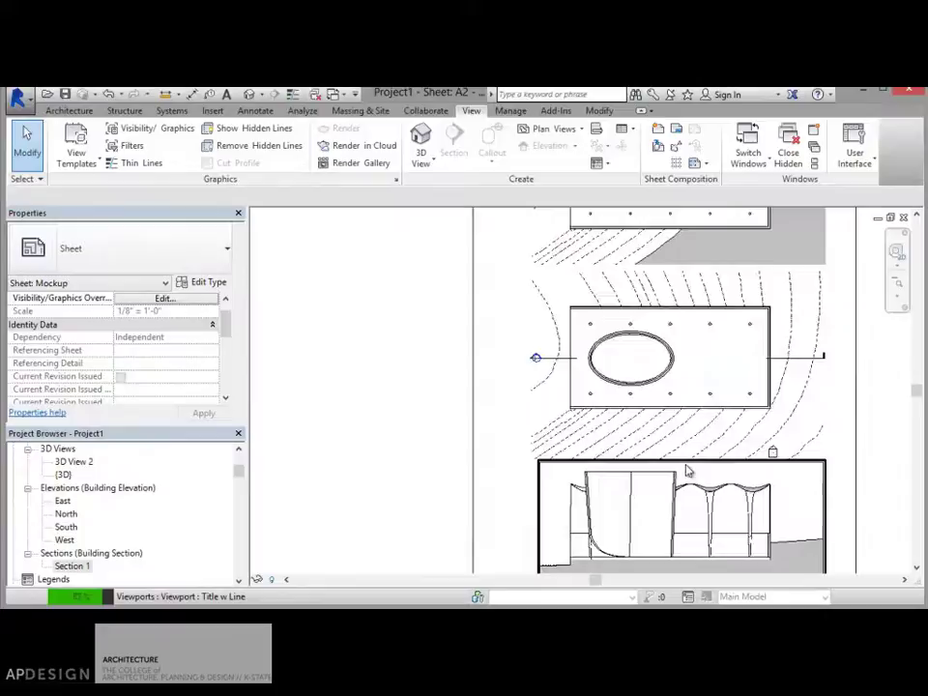
{"action": "scroll", "coordinate": [688, 470], "scroll_direction": "down", "scroll_amount": 5}
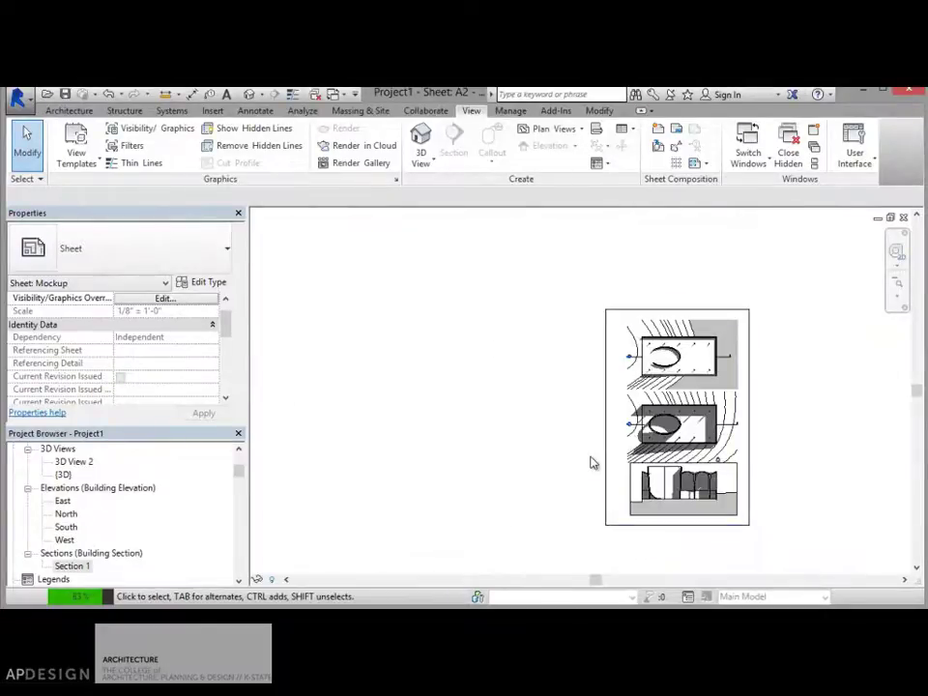
{"action": "left_click", "coordinate": [723, 452]}
{"action": "left_click", "coordinate": [723, 466]}
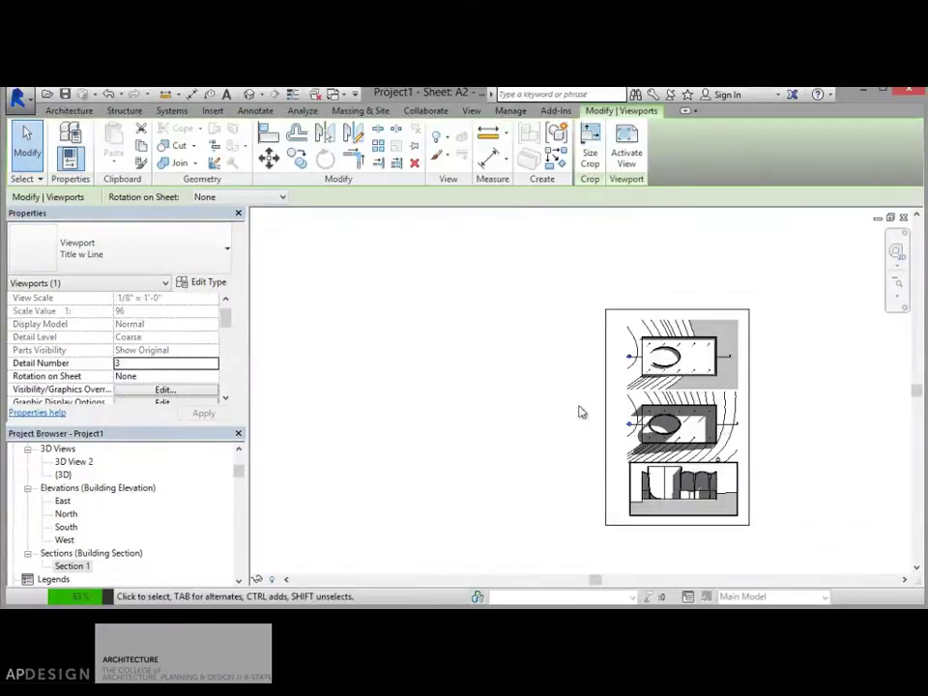
{"action": "left_click", "coordinate": [470, 111]}
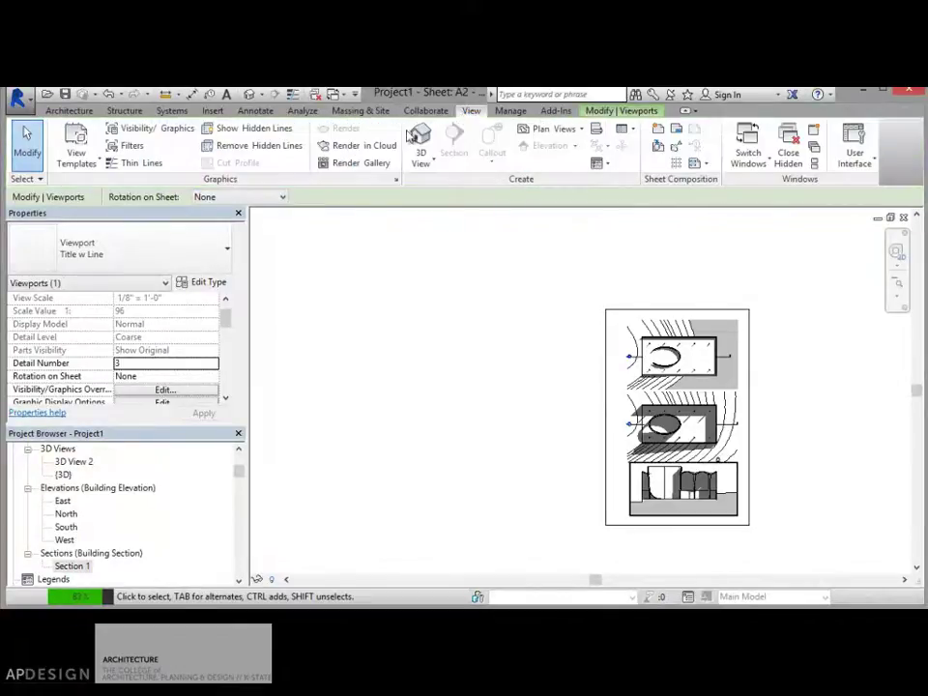
{"action": "left_click", "coordinate": [76, 153]}
{"action": "left_click", "coordinate": [116, 248]}
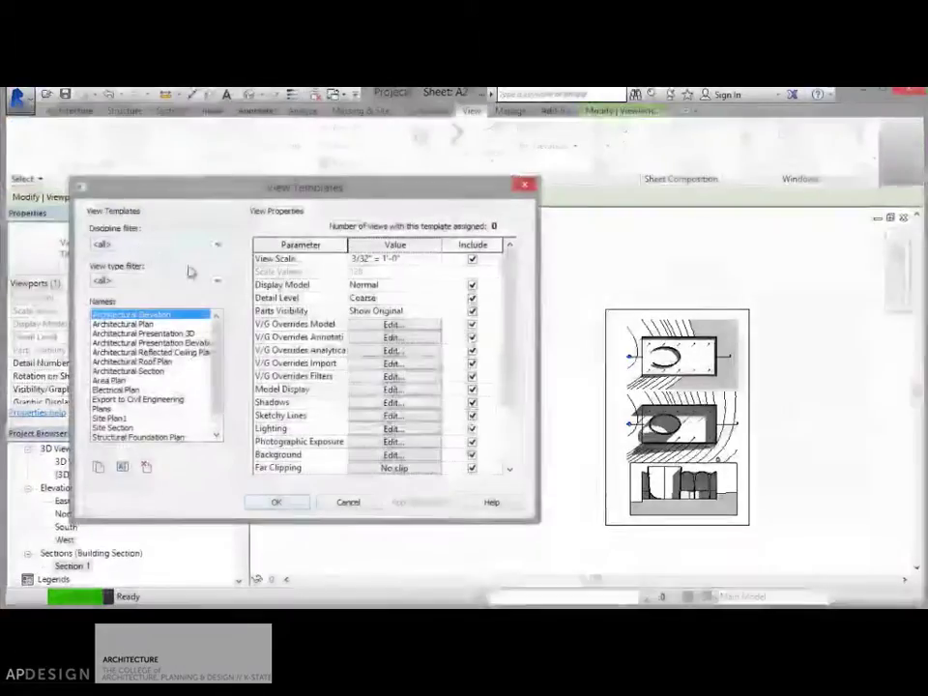
{"action": "left_click", "coordinate": [106, 409]}
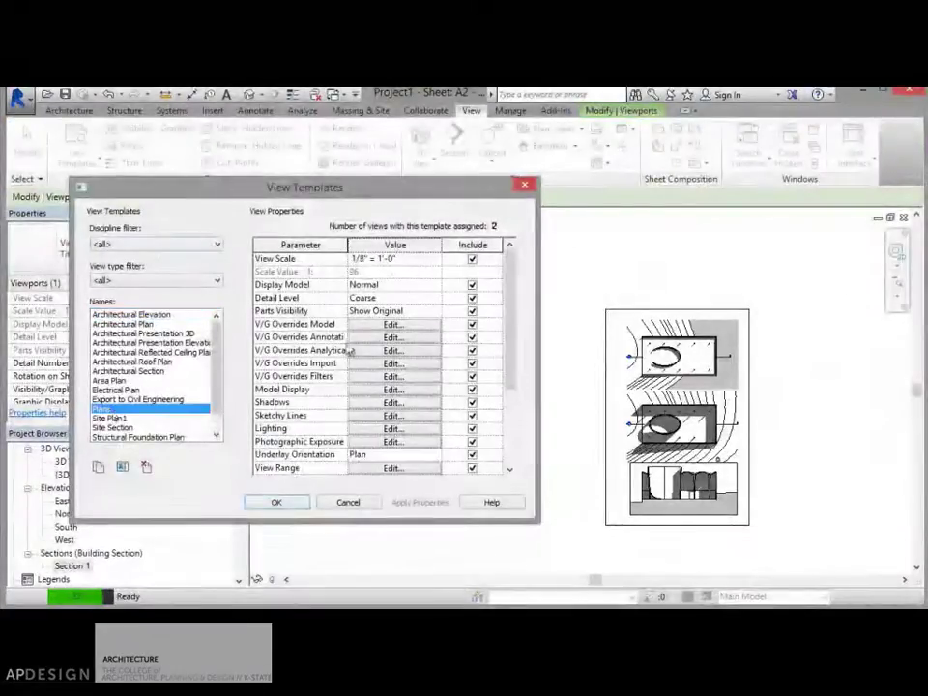
{"action": "left_click", "coordinate": [419, 259]}
{"action": "left_click", "coordinate": [434, 259]}
{"action": "left_click", "coordinate": [391, 311]}
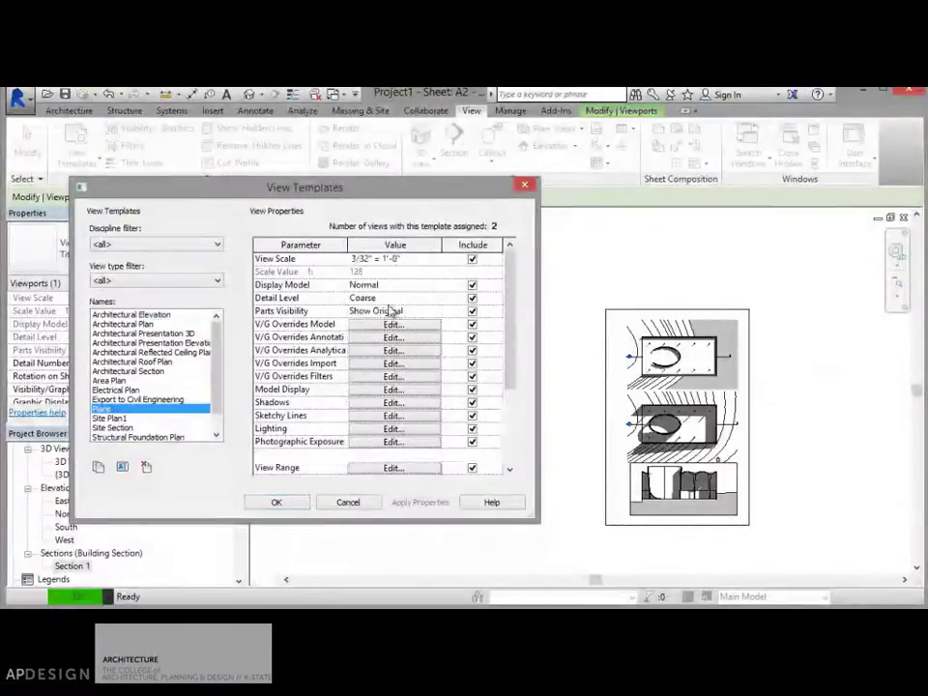
{"action": "left_click", "coordinate": [292, 504]}
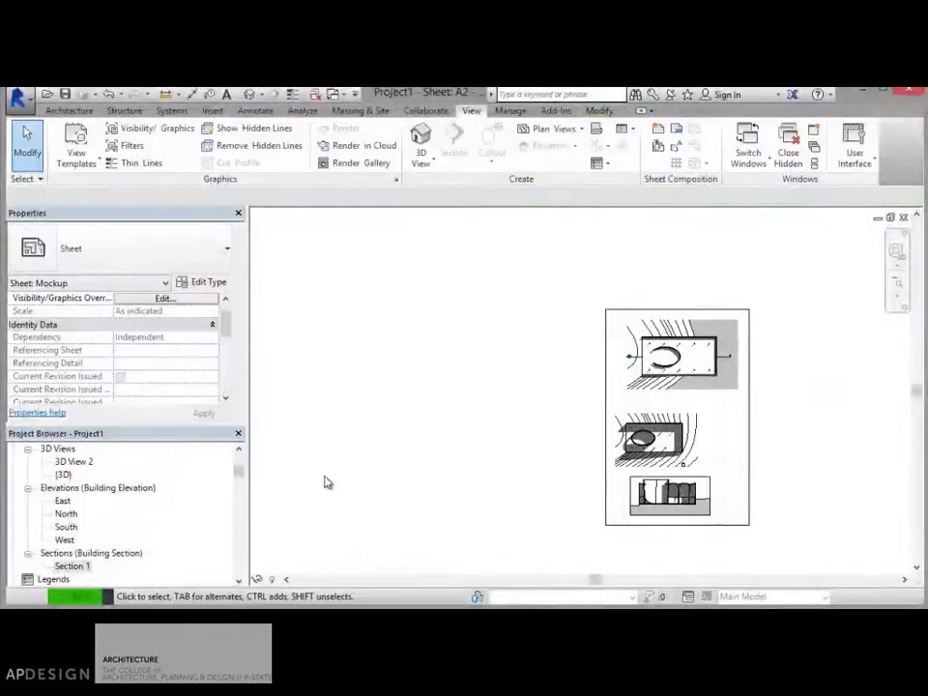
Assign the Plans view template to the top drawing on sheet A2.
{"action": "left_click", "coordinate": [706, 385]}
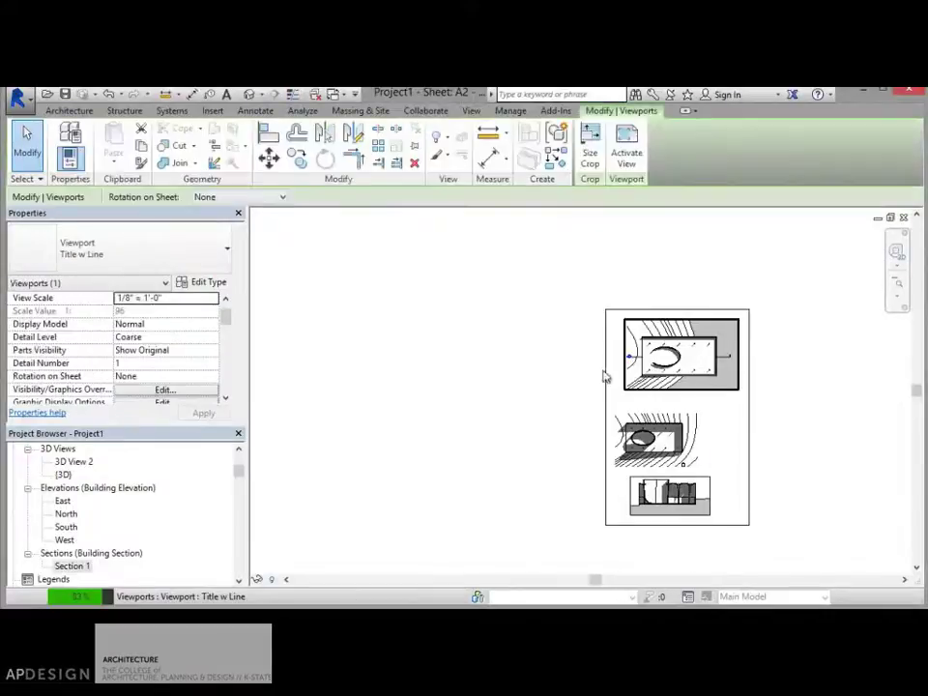
{"action": "scroll", "coordinate": [228, 334], "scroll_direction": "down", "scroll_amount": 5}
{"action": "scroll", "coordinate": [228, 340], "scroll_direction": "down", "scroll_amount": 4}
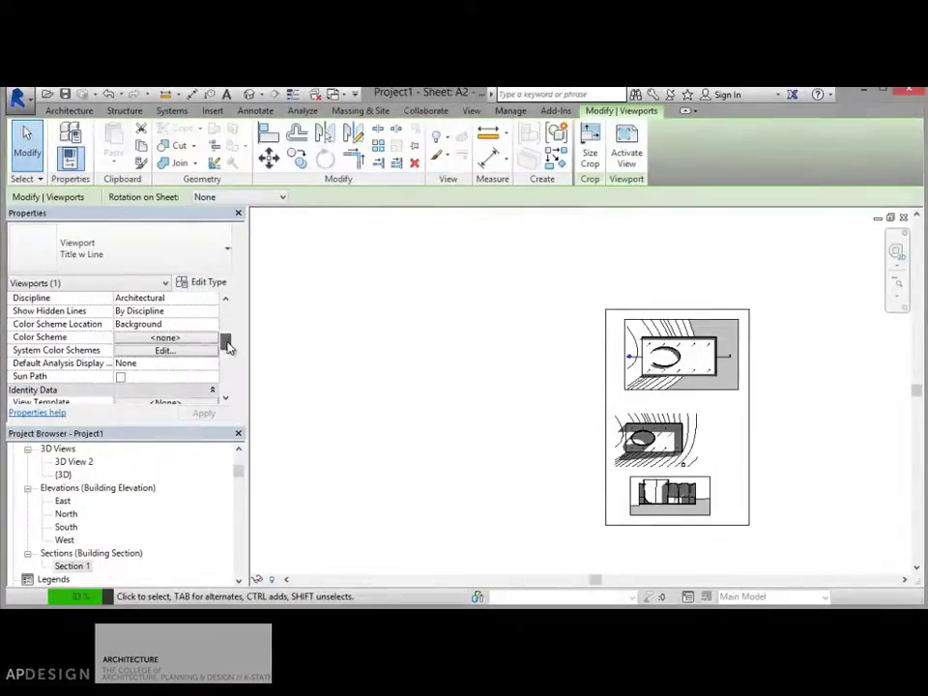
{"action": "left_click", "coordinate": [201, 340]}
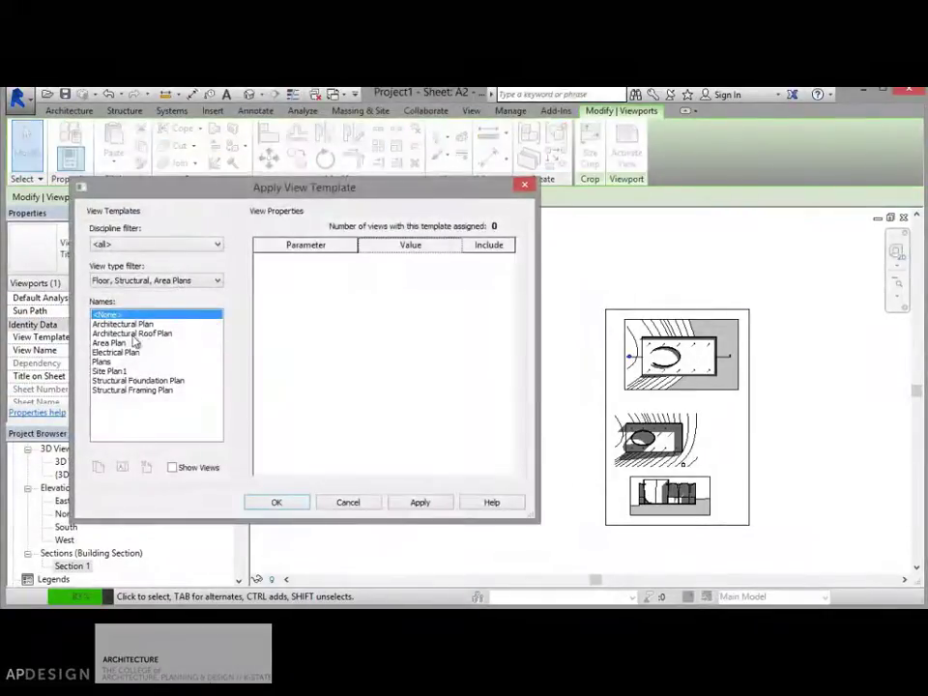
{"action": "left_click", "coordinate": [104, 361]}
{"action": "left_click", "coordinate": [420, 503]}
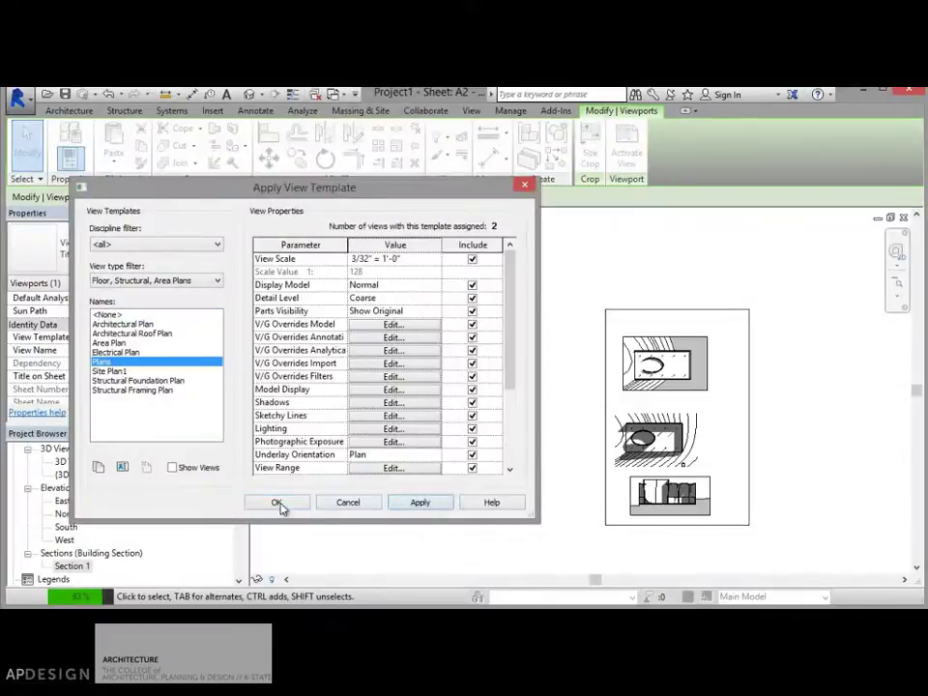
{"action": "left_click", "coordinate": [277, 503]}
{"action": "left_click", "coordinate": [444, 489]}
Drag the middle and bottom drawings upward to sit closer beneath the top drawing.
{"action": "scroll", "coordinate": [725, 460], "scroll_direction": "up", "scroll_amount": 1}
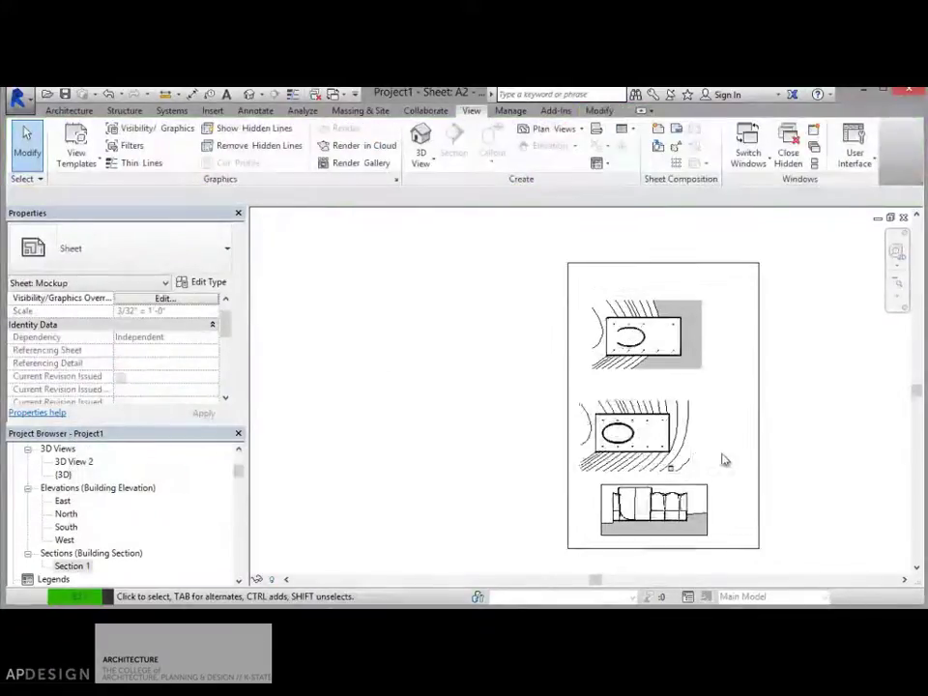
{"action": "left_click", "coordinate": [650, 435]}
{"action": "left_click_drag", "start_coordinate": [649, 435], "coordinate": [661, 402]}
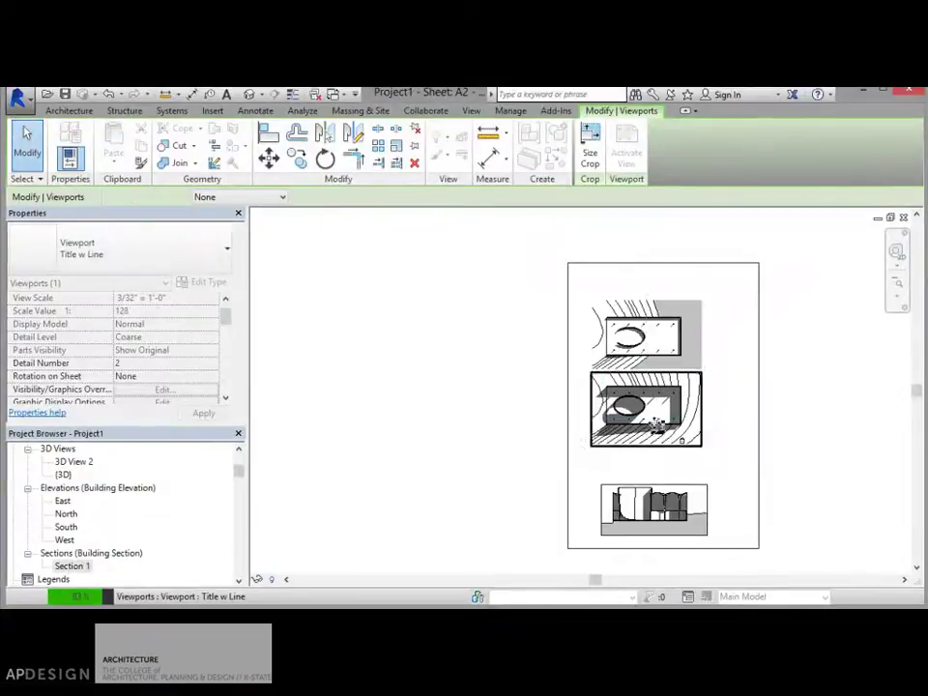
{"action": "left_click", "coordinate": [648, 507]}
{"action": "left_click_drag", "start_coordinate": [647, 507], "coordinate": [645, 472]}
{"action": "left_click", "coordinate": [731, 449]}
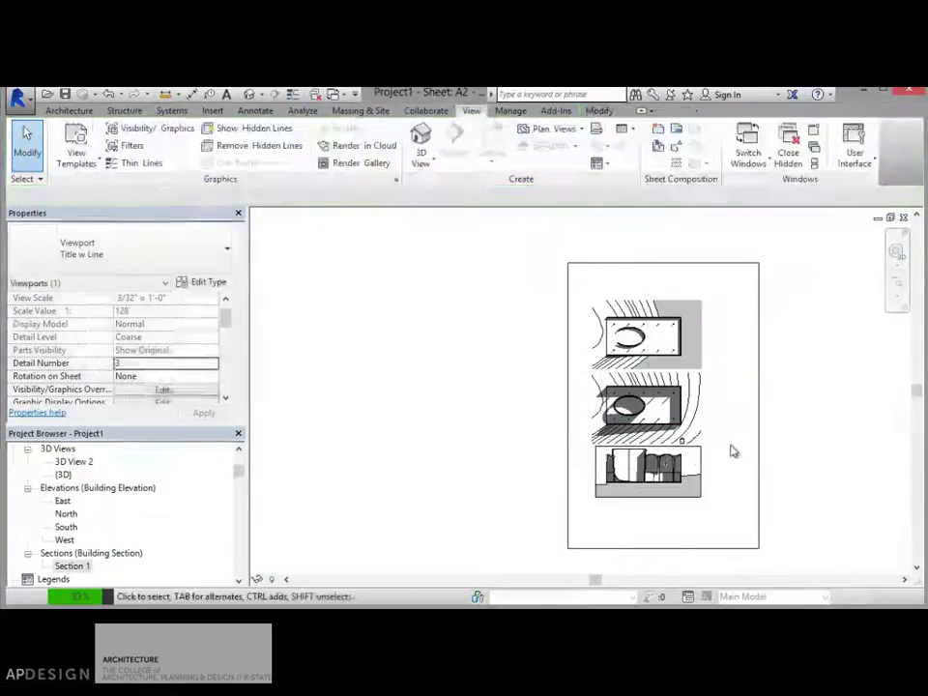
{"action": "scroll", "coordinate": [722, 451], "scroll_direction": "up", "scroll_amount": 1}
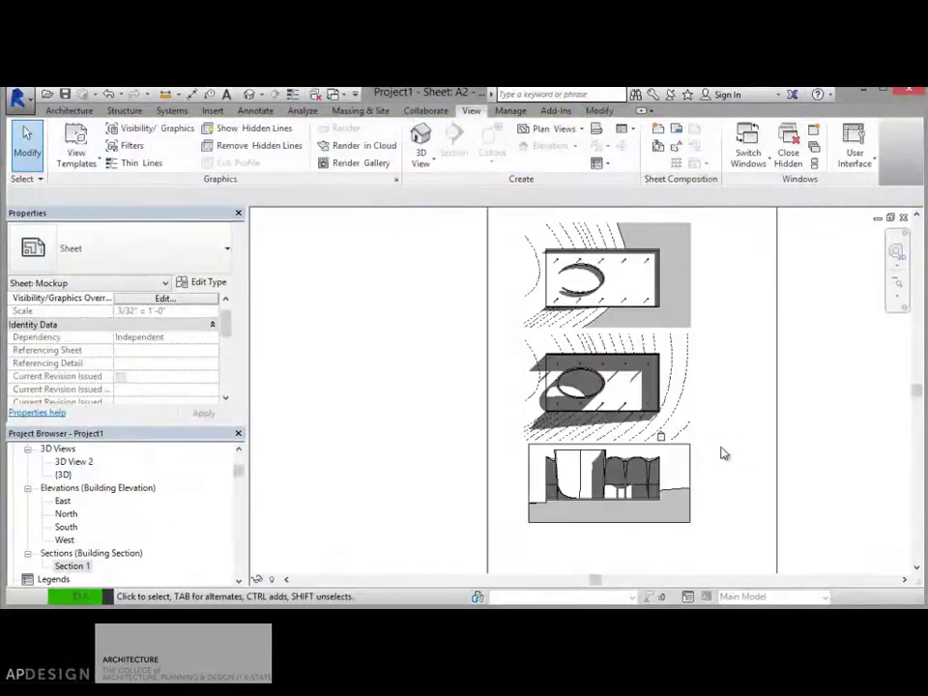
Reprint sheet A2 to PDF, overwriting Project1 - Sheet - A1Shadows with the shadowed plans.
{"action": "key", "text": "ctrl+p"}
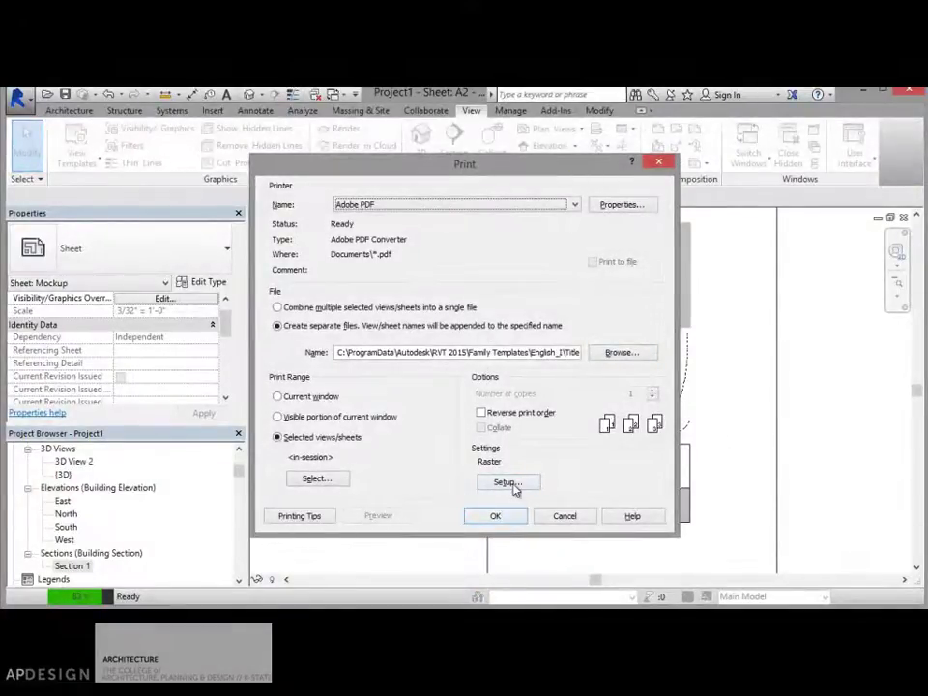
{"action": "left_click", "coordinate": [497, 515]}
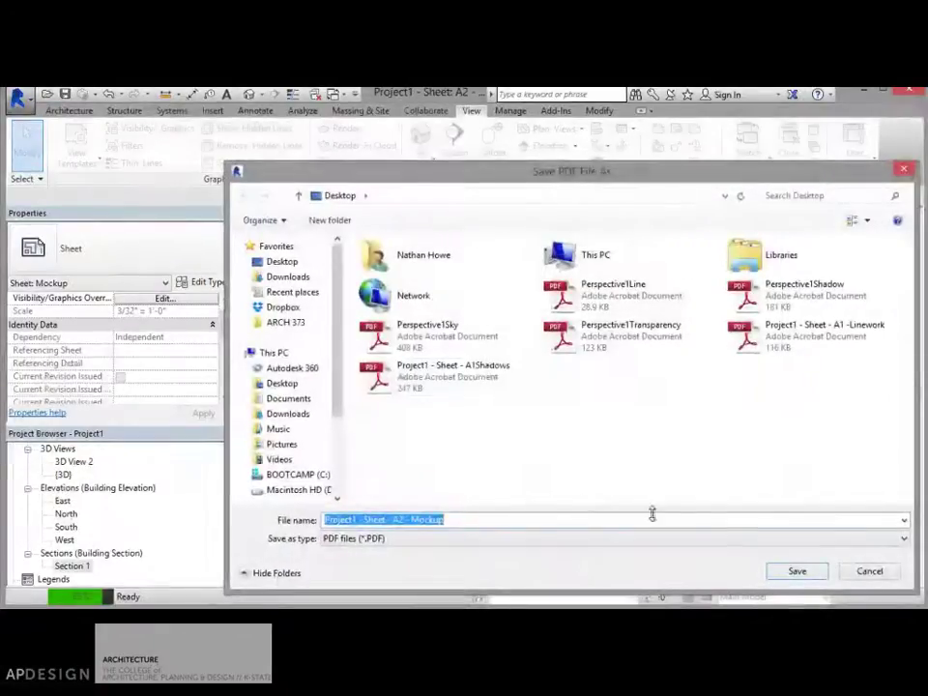
{"action": "left_click", "coordinate": [492, 388]}
{"action": "left_click", "coordinate": [796, 570]}
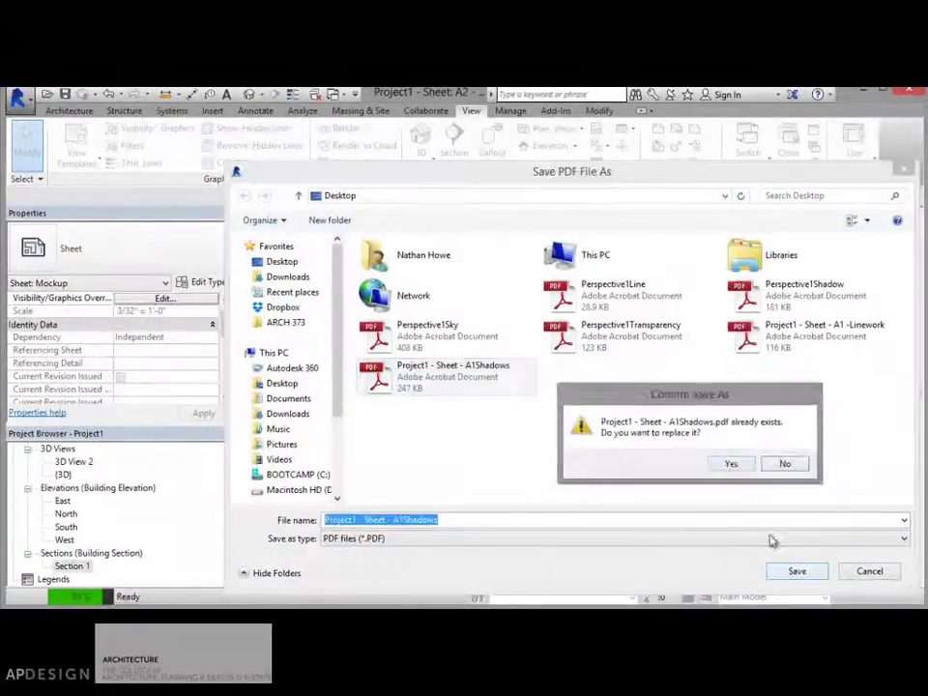
{"action": "left_click", "coordinate": [731, 463]}
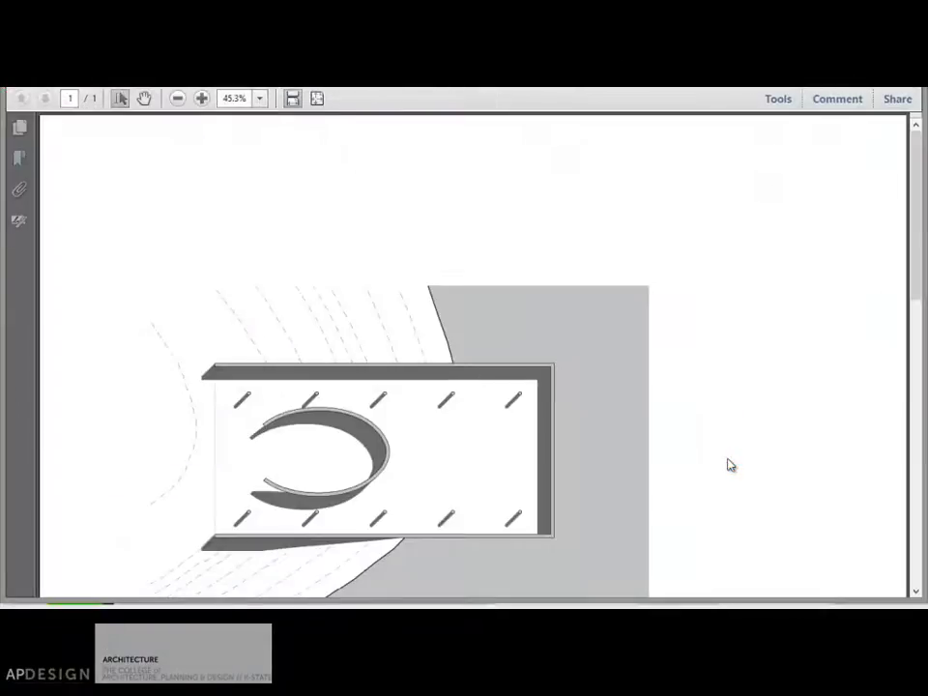
{"action": "scroll", "coordinate": [728, 472], "scroll_direction": "down", "scroll_amount": 5}
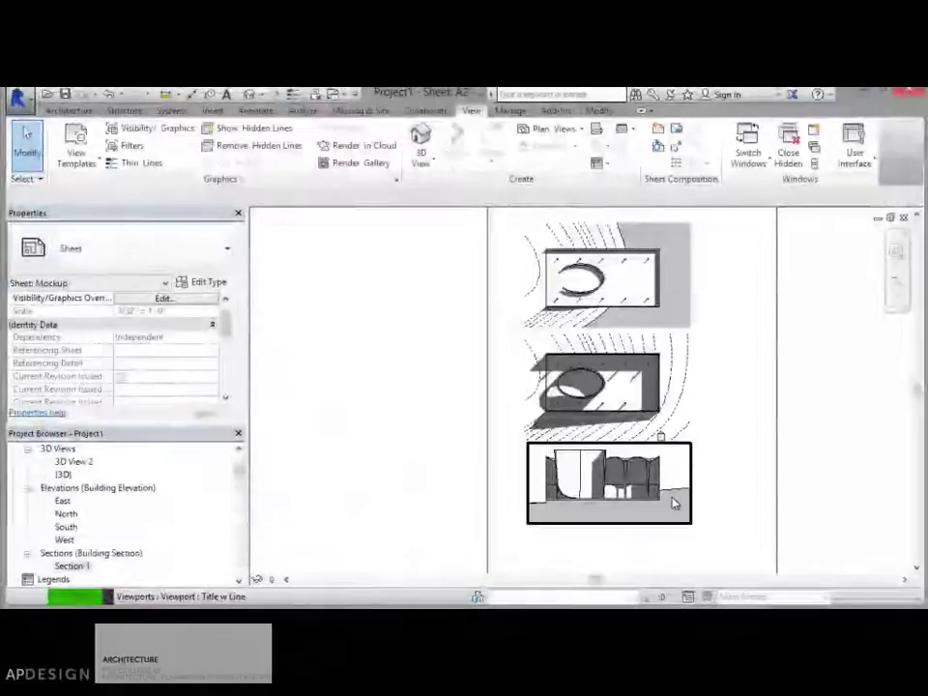
Uncheck Cast Shadows in the Plans template's shadow settings and apply it.
{"action": "left_click", "coordinate": [619, 406]}
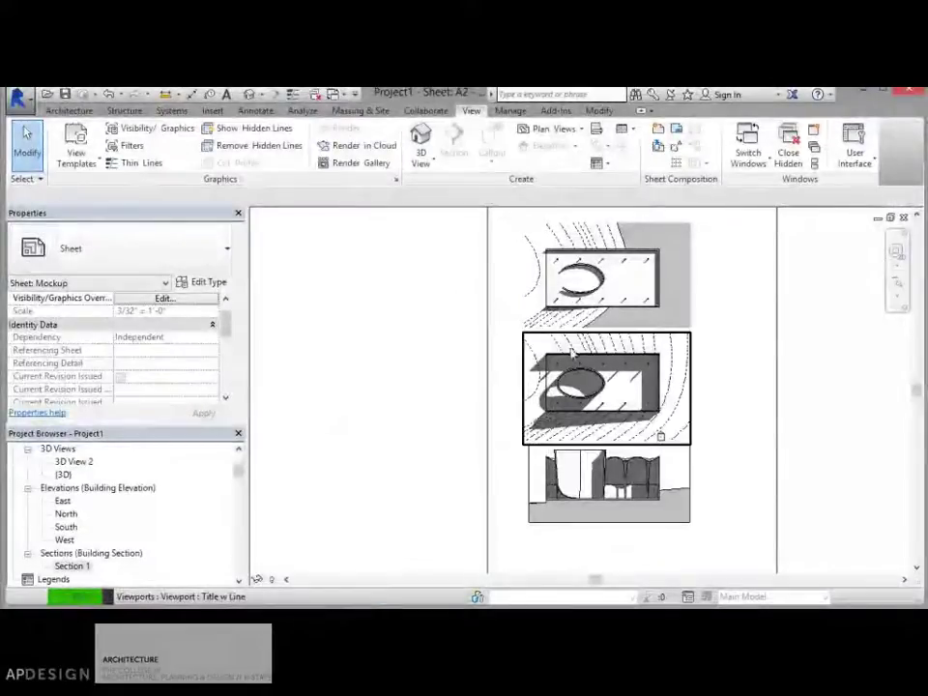
{"action": "left_click", "coordinate": [464, 346]}
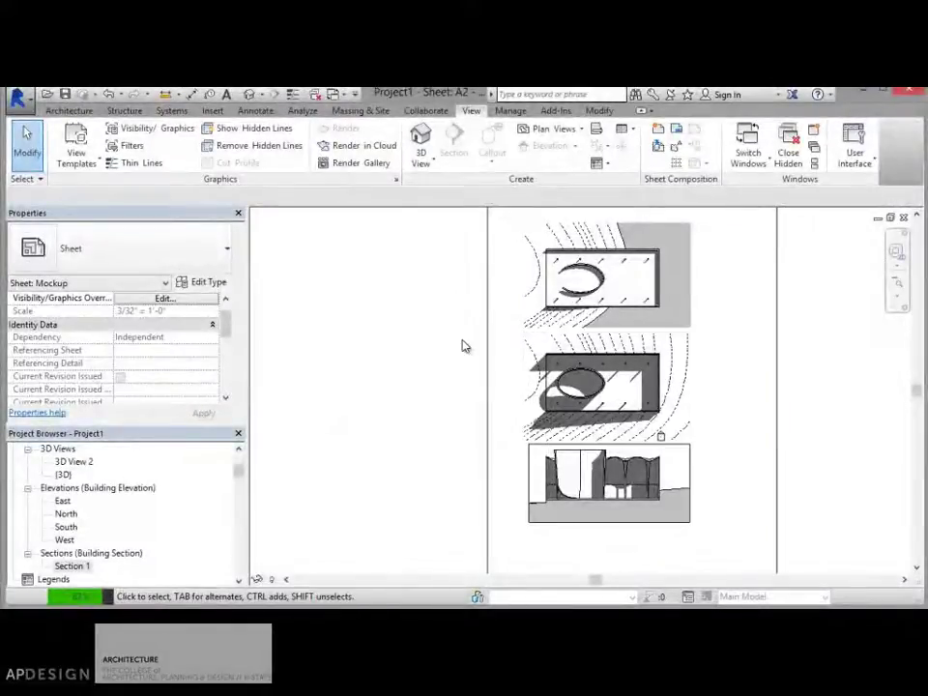
{"action": "left_click", "coordinate": [75, 147]}
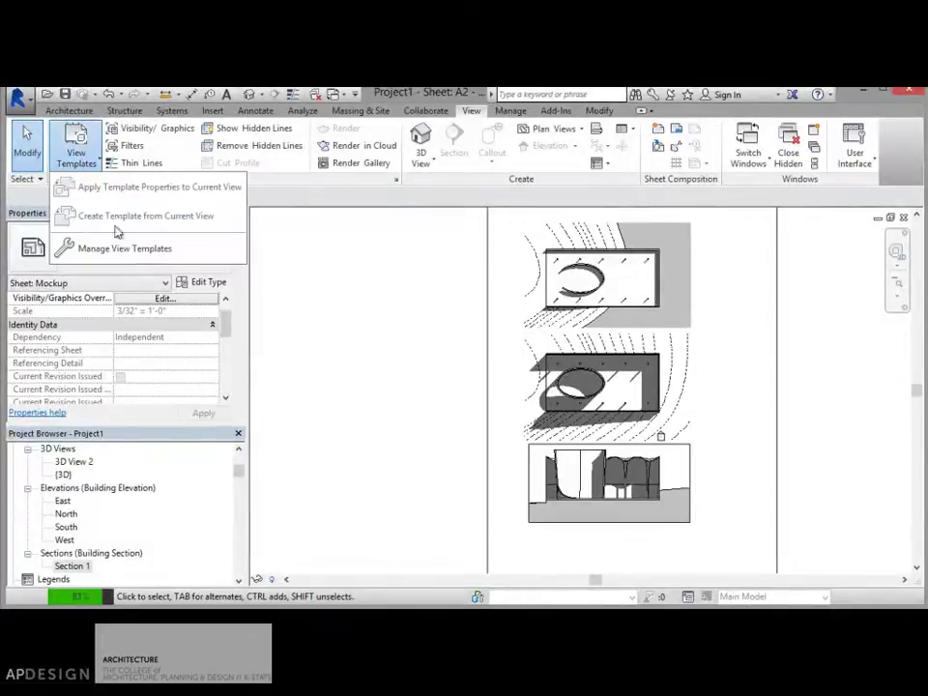
{"action": "left_click", "coordinate": [124, 246]}
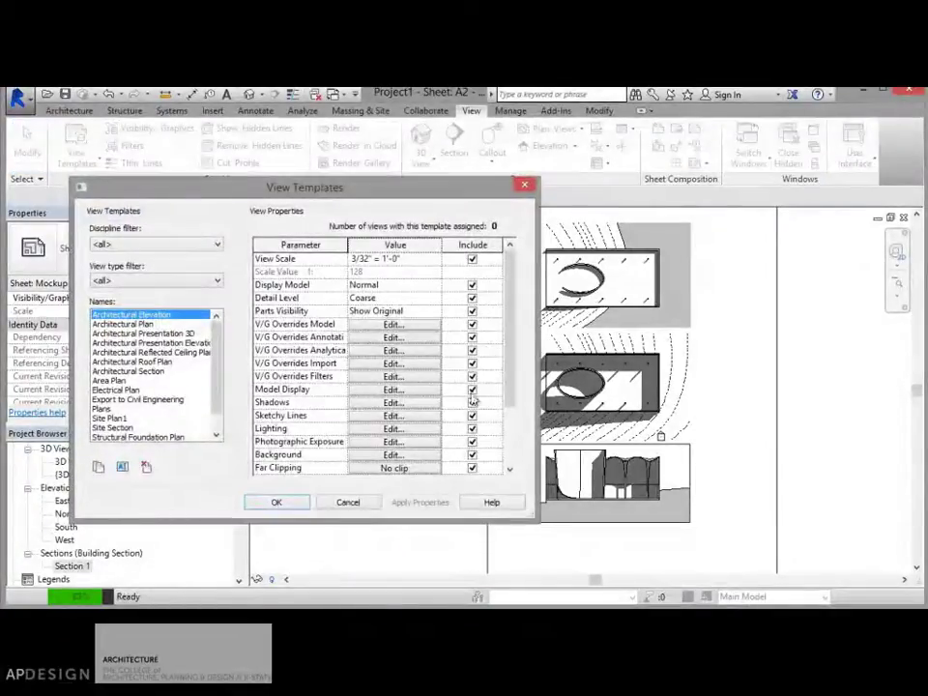
{"action": "left_click", "coordinate": [393, 402]}
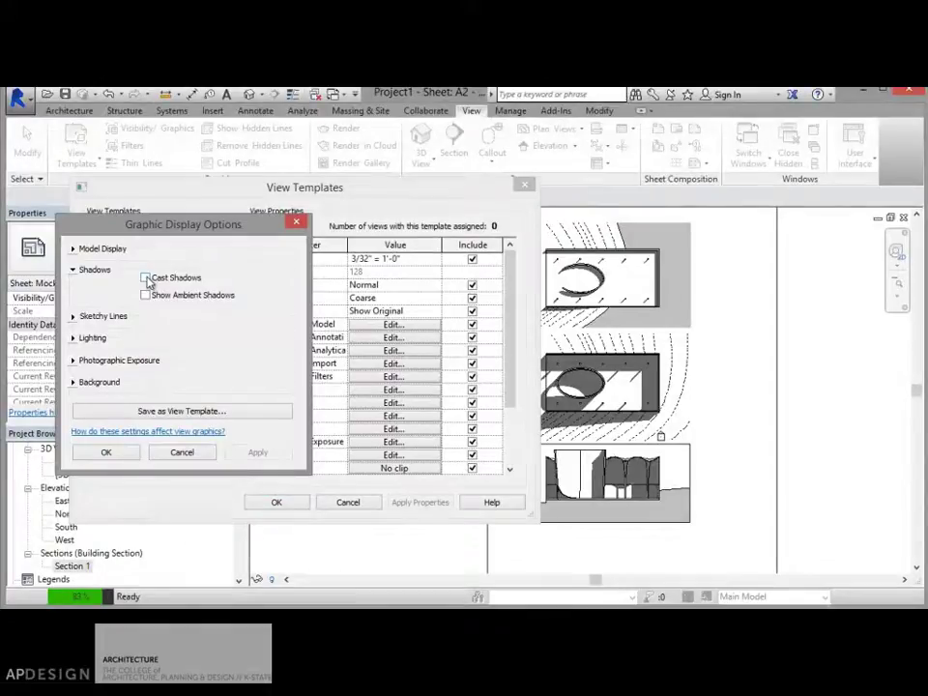
{"action": "left_click", "coordinate": [204, 450]}
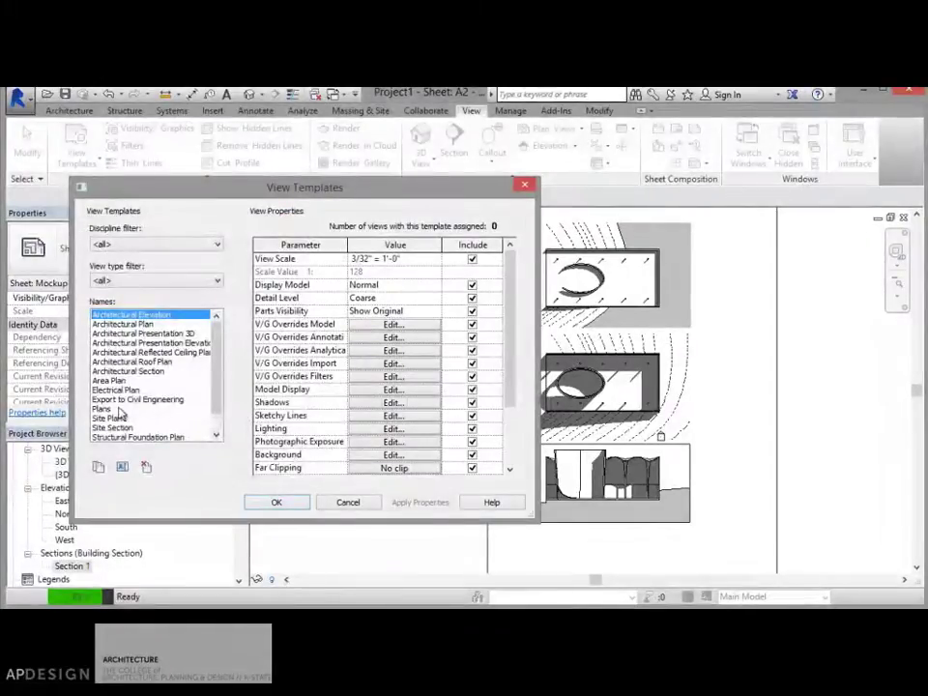
{"action": "left_click", "coordinate": [119, 410]}
{"action": "left_click", "coordinate": [367, 402]}
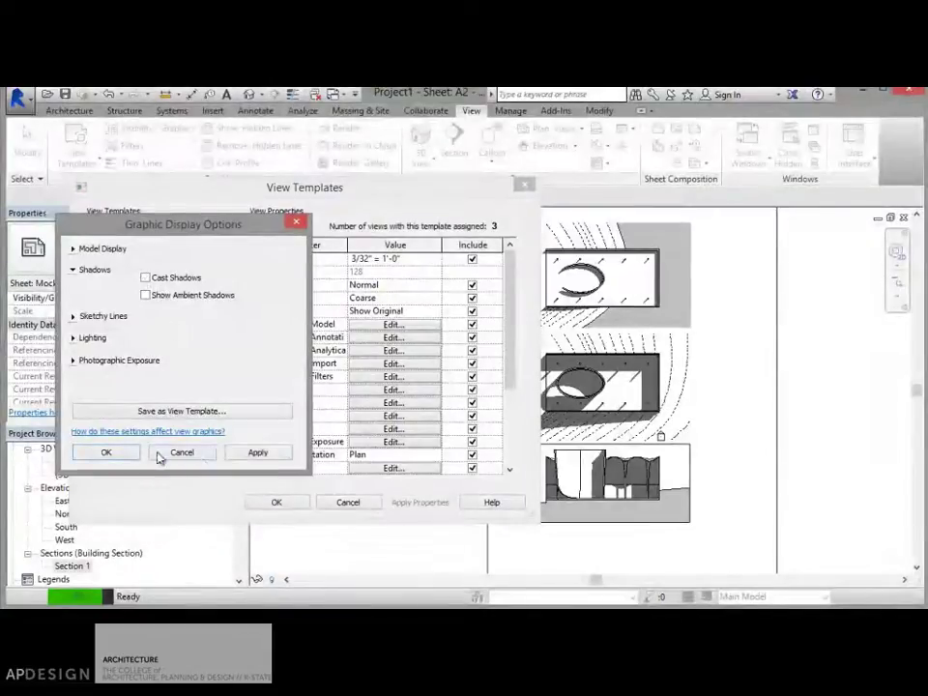
{"action": "left_click", "coordinate": [233, 454]}
{"action": "left_click", "coordinate": [128, 454]}
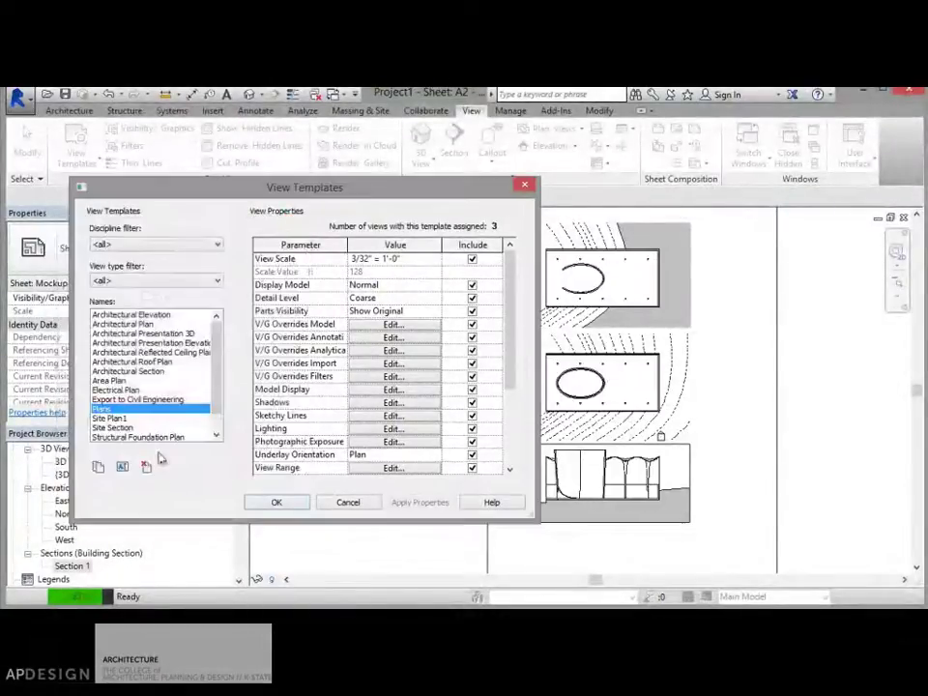
{"action": "left_click", "coordinate": [288, 506]}
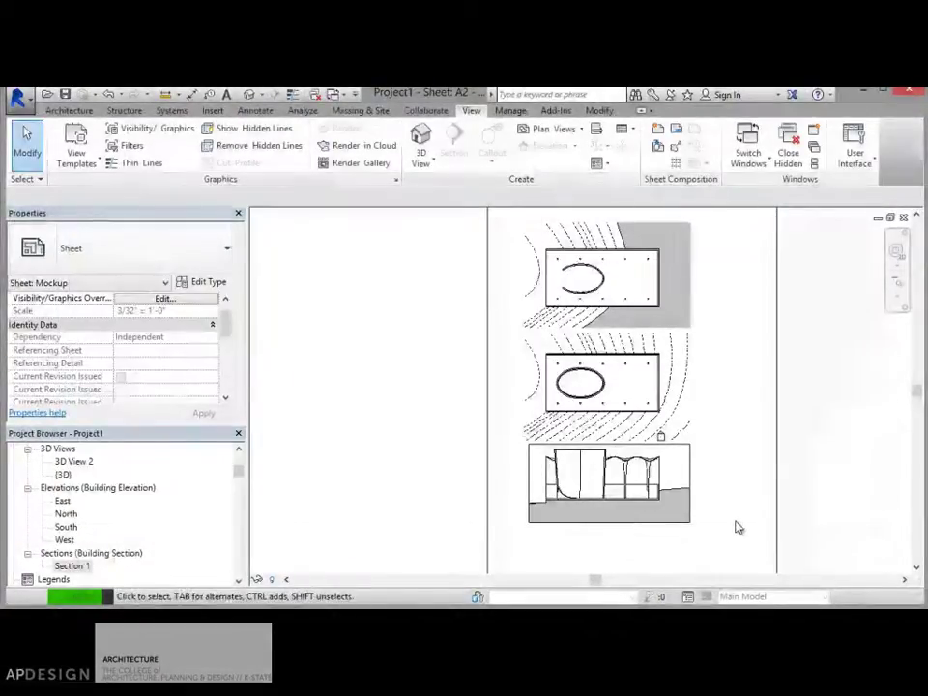
Switch hidden line removal back to vector processing in the print Page Setup.
{"action": "key", "text": "ctrl+p"}
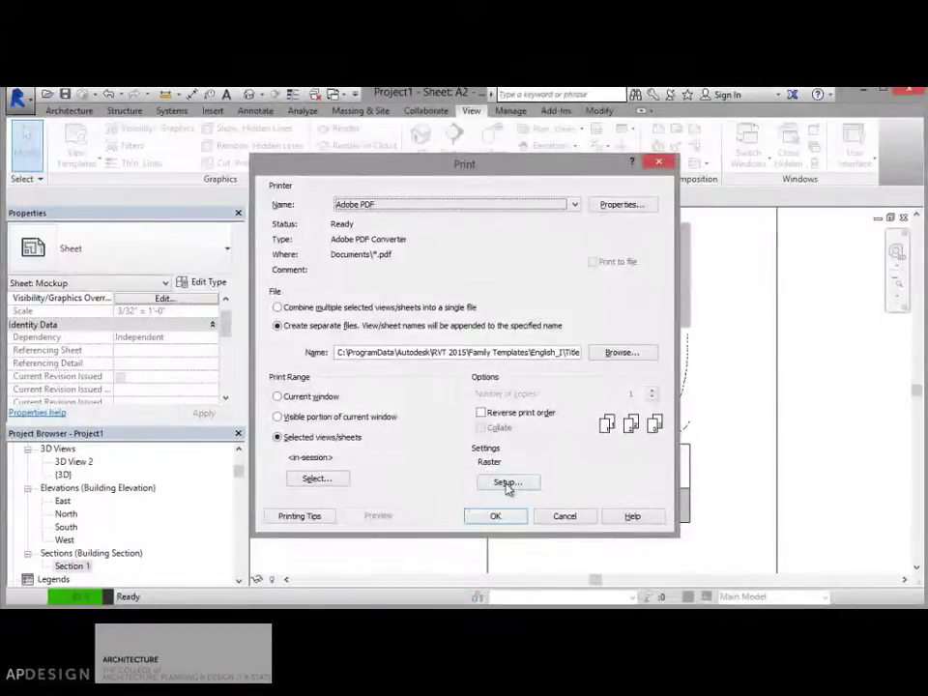
{"action": "left_click", "coordinate": [507, 482]}
{"action": "left_click", "coordinate": [498, 309]}
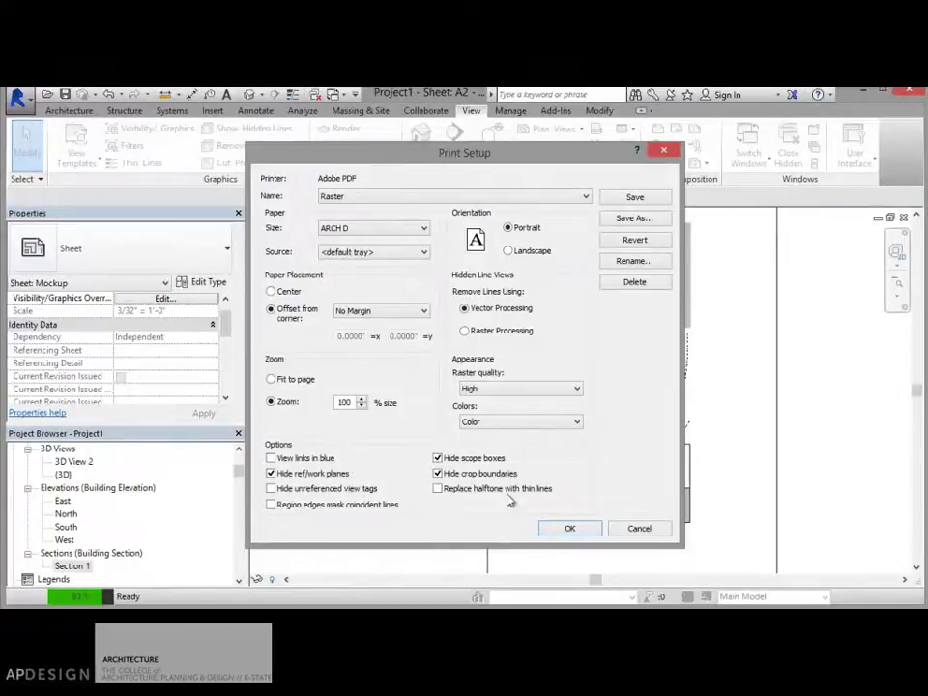
{"action": "left_click", "coordinate": [569, 528]}
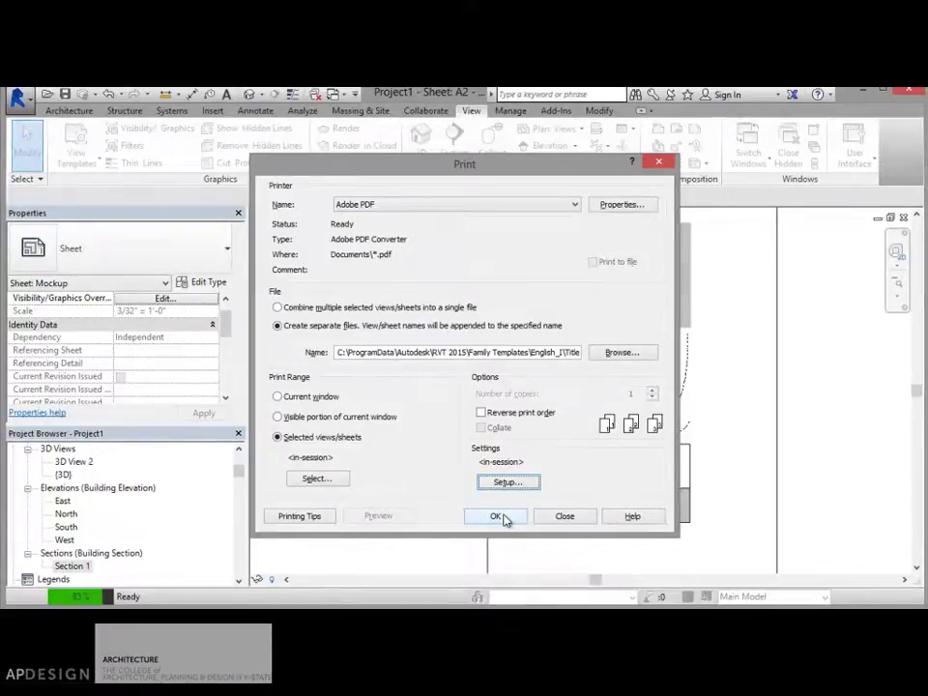
Print the sheet to PDF, replacing the existing Project1 - Sheet - A1 -Linework file.
{"action": "left_click", "coordinate": [498, 517]}
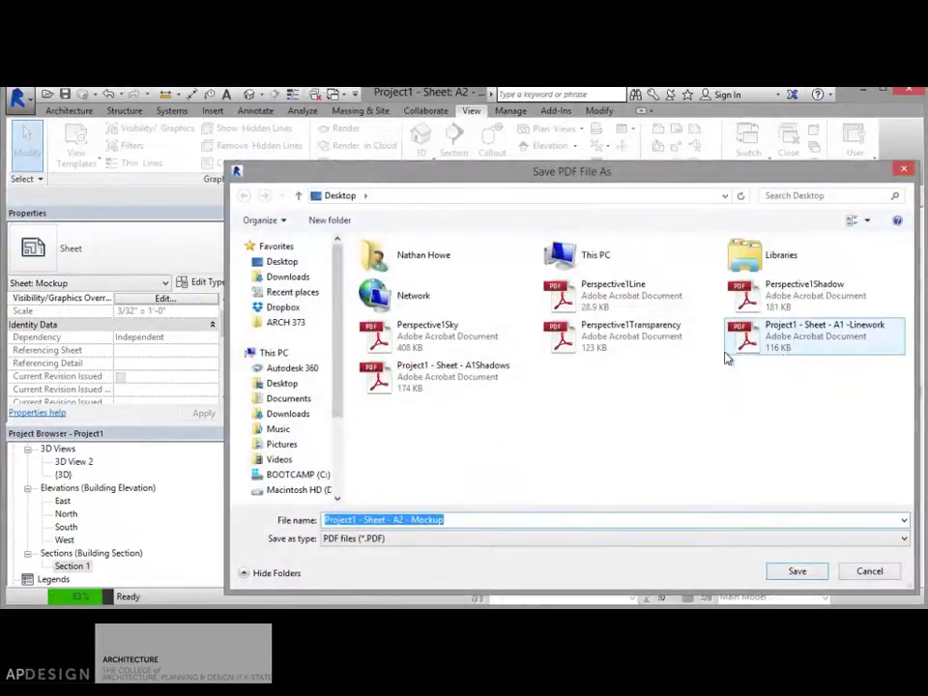
{"action": "left_click", "coordinate": [773, 348]}
{"action": "left_click", "coordinate": [798, 571]}
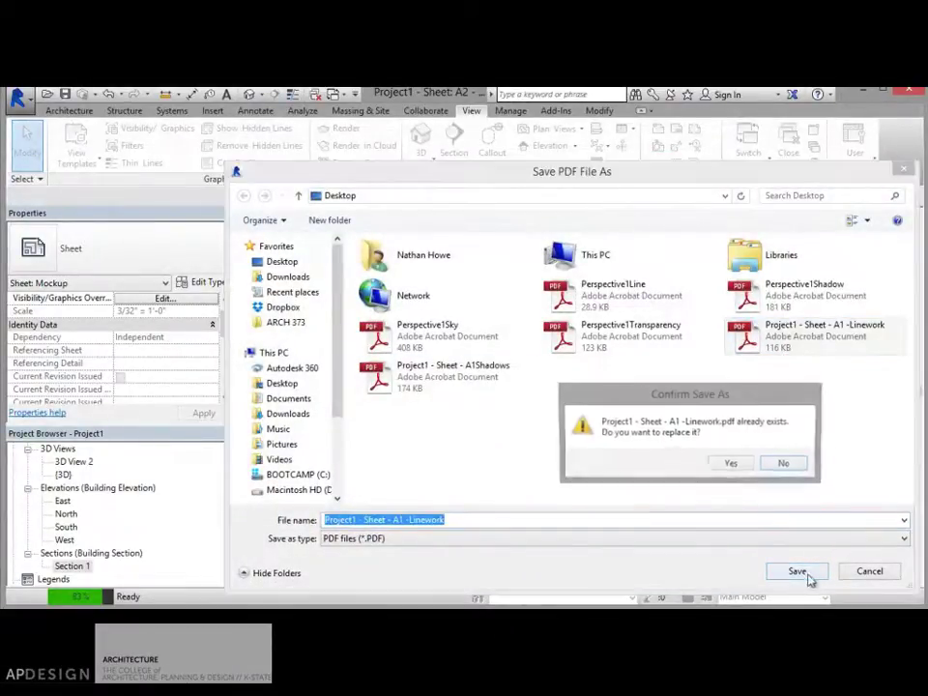
{"action": "left_click", "coordinate": [732, 464]}
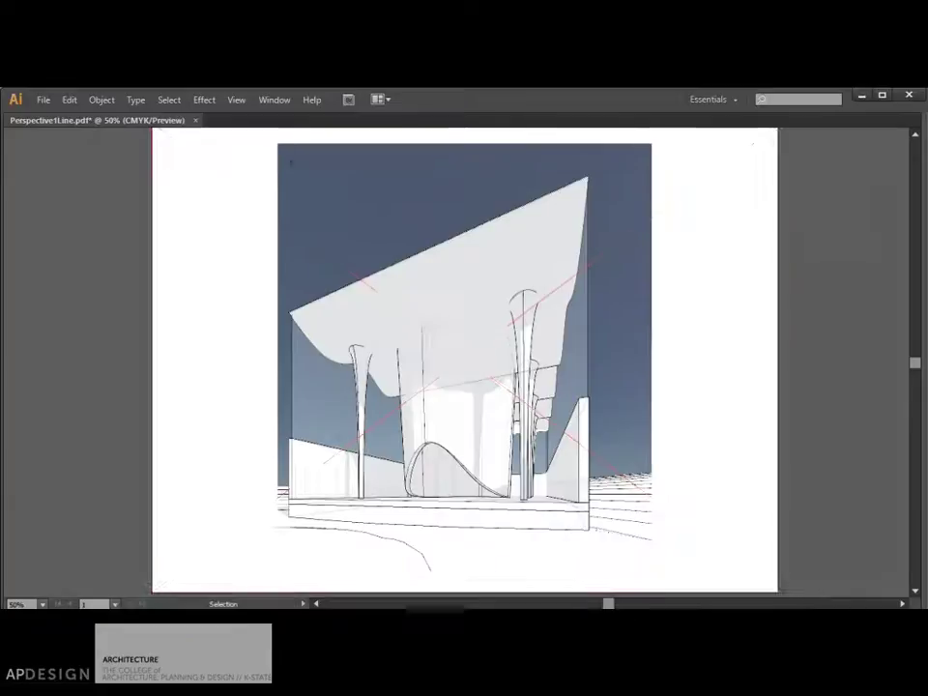
Open Project1 - Sheet - A1 -Linework.pdf from the Desktop and zoom out to see the whole sheet.
{"action": "left_click", "coordinate": [43, 101]}
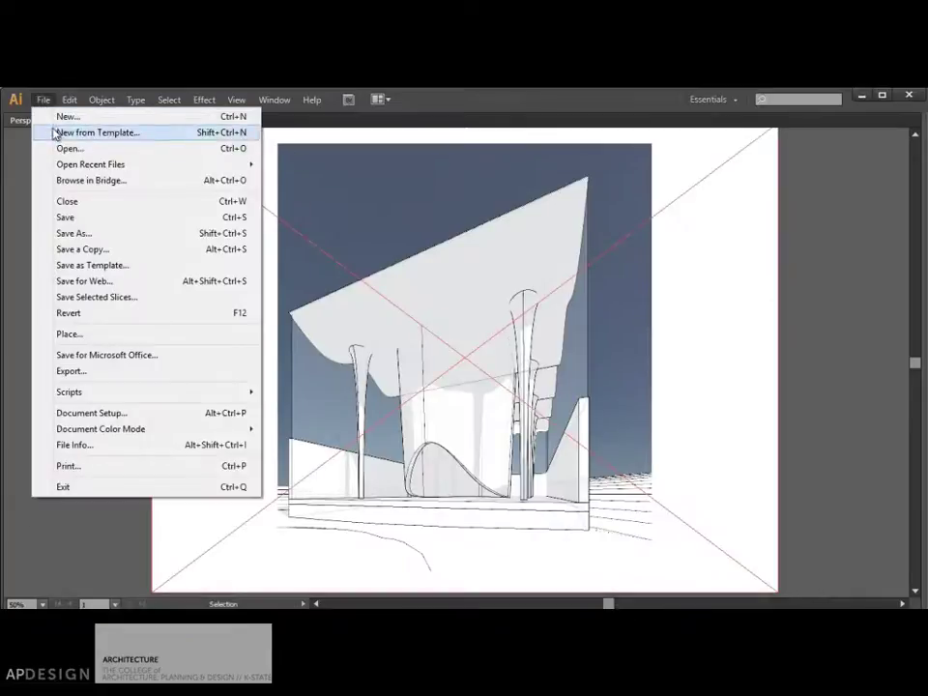
{"action": "left_click", "coordinate": [58, 147]}
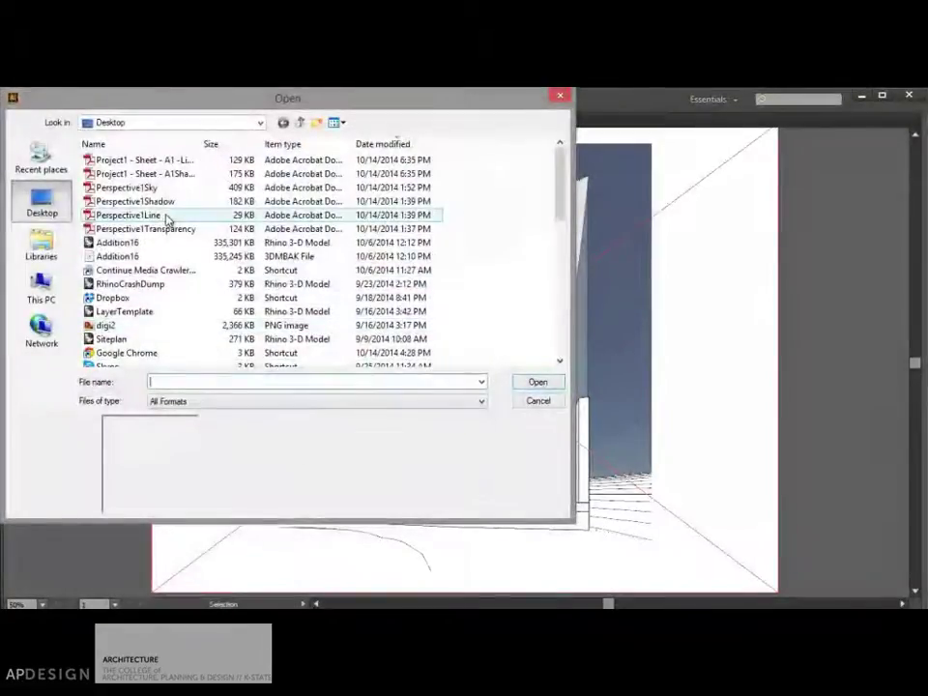
{"action": "left_click", "coordinate": [144, 159]}
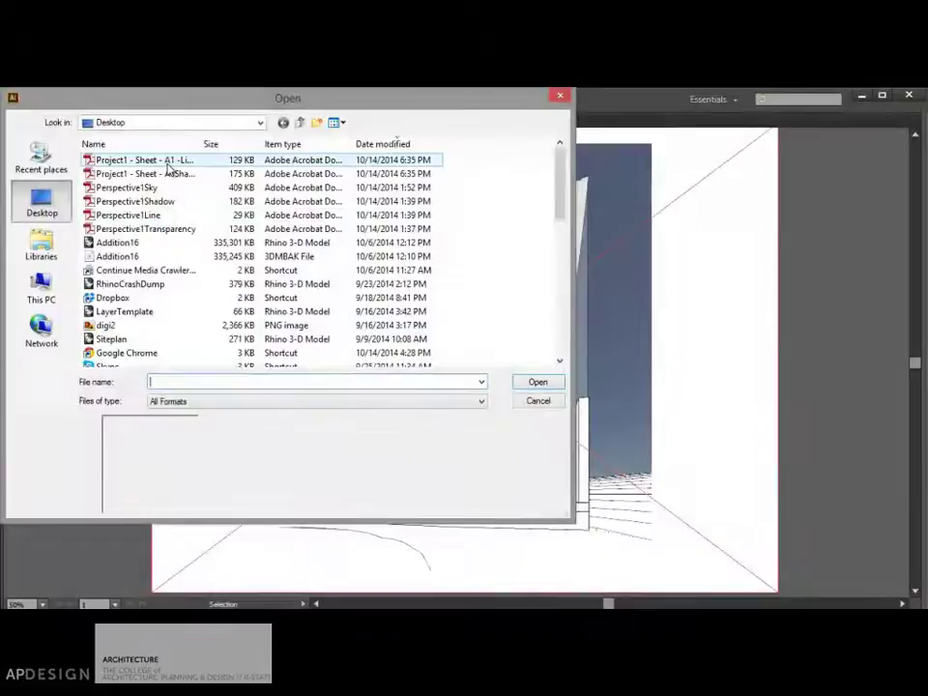
{"action": "left_click", "coordinate": [534, 384]}
{"action": "left_click", "coordinate": [574, 380]}
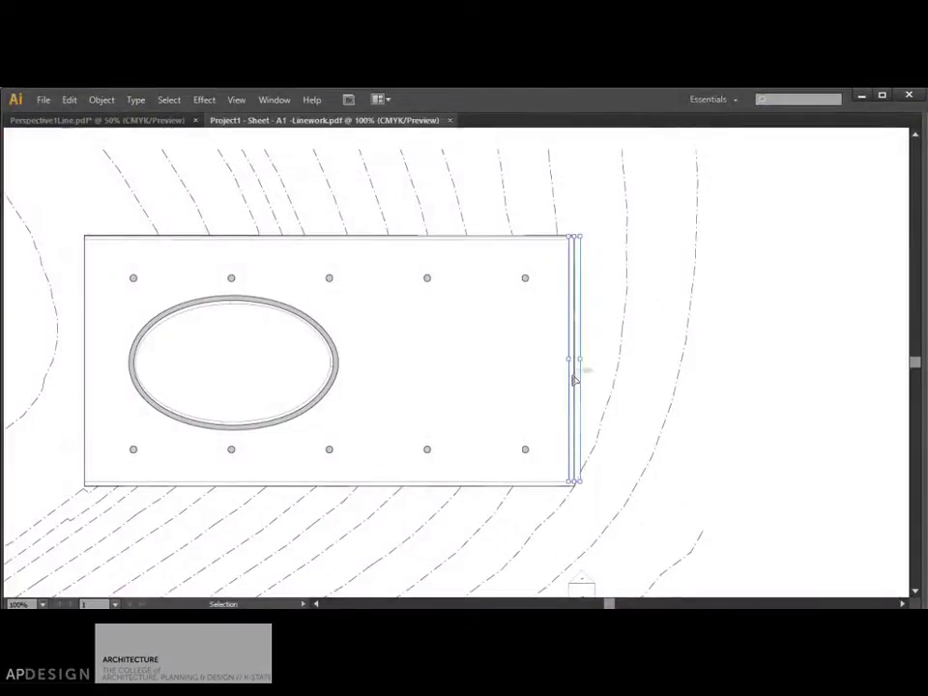
{"action": "scroll", "coordinate": [623, 371], "scroll_direction": "down", "scroll_amount": 5}
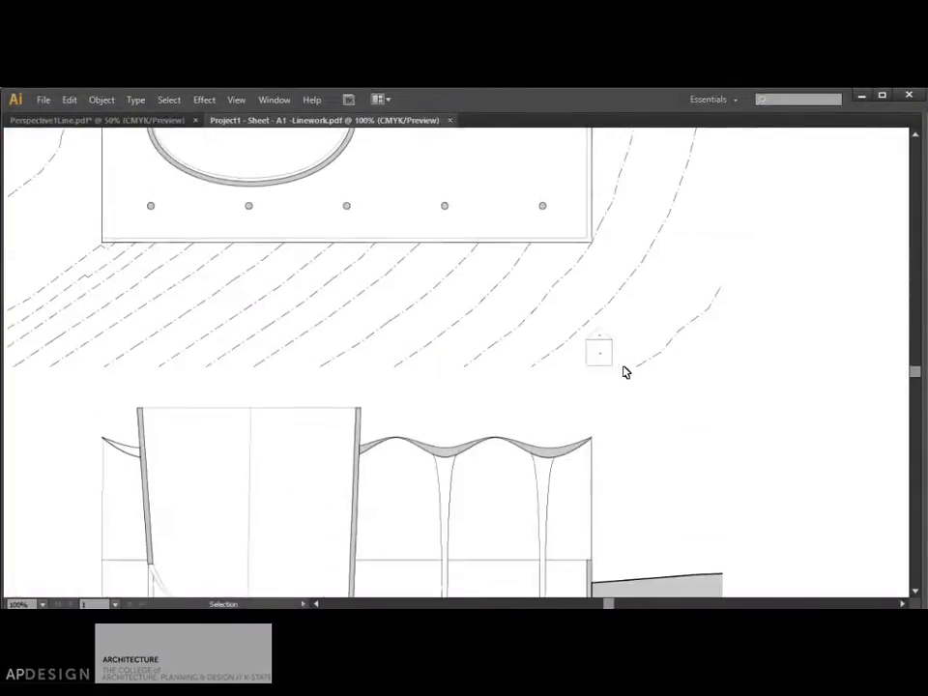
{"action": "key", "text": "ctrl+minus"}
{"action": "key", "text": "ctrl+minus"}
{"action": "key", "text": "ctrl+minus"}
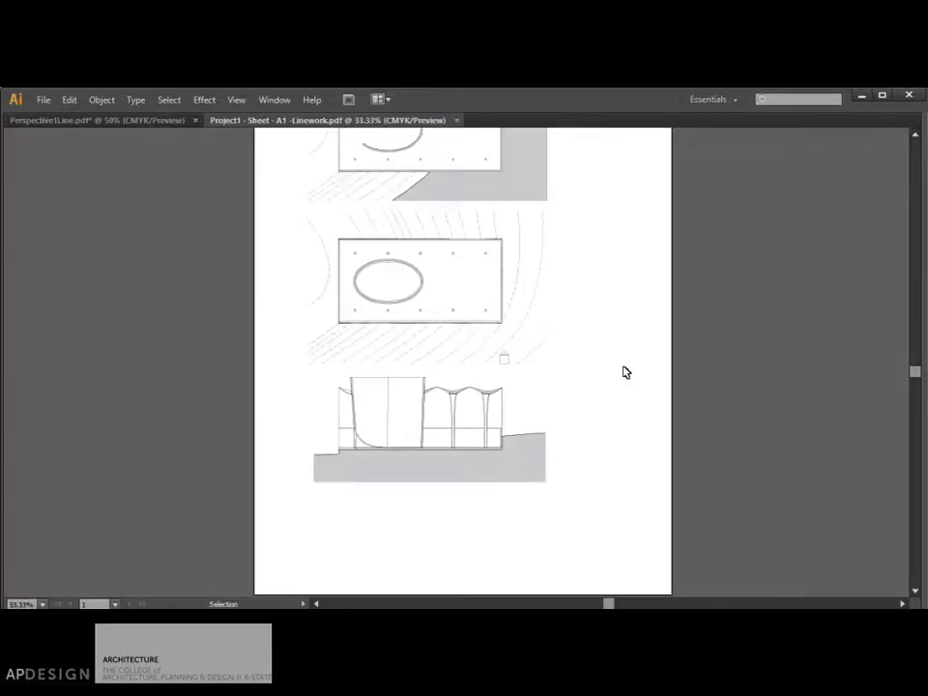
{"action": "scroll", "coordinate": [625, 371], "scroll_direction": "right", "scroll_amount": 1}
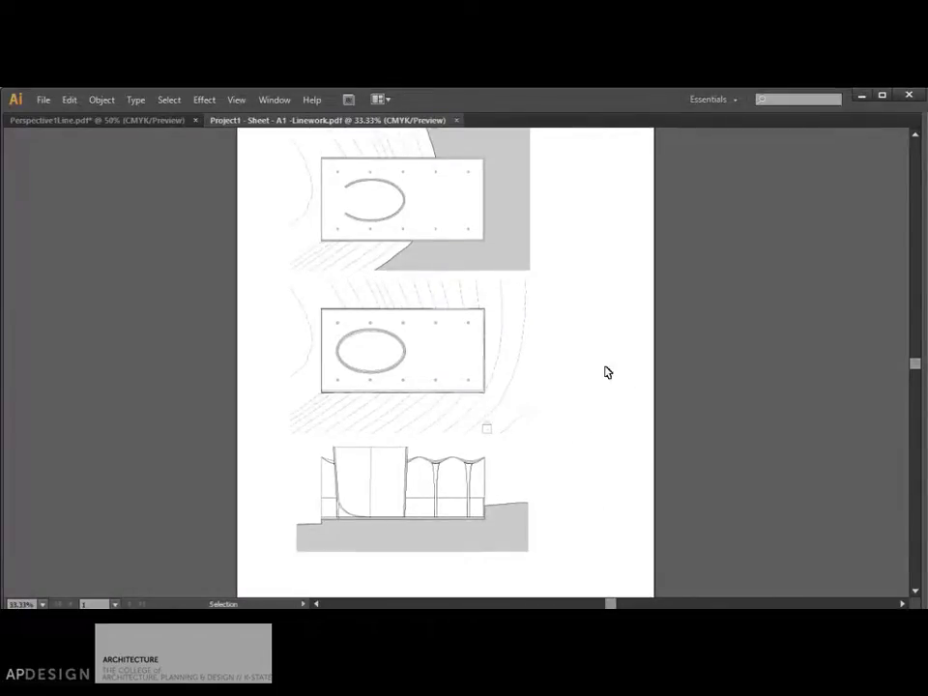
{"action": "left_click", "coordinate": [43, 101]}
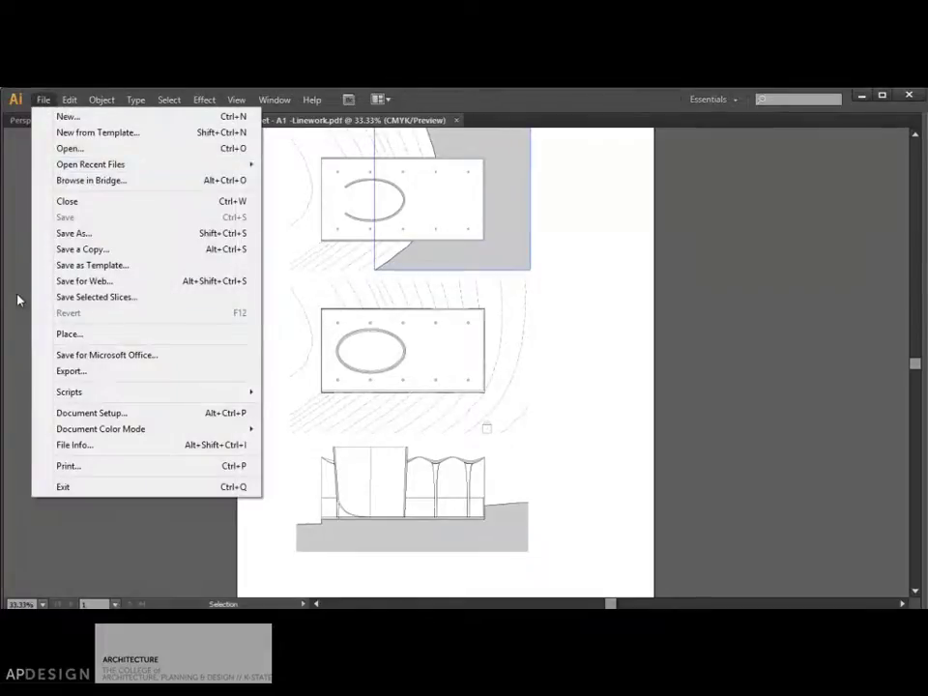
Create a new layer named ShadowLayer from the Layers panel menu.
{"action": "left_click", "coordinate": [17, 299]}
{"action": "key", "text": "Tab"}
{"action": "left_click", "coordinate": [857, 384]}
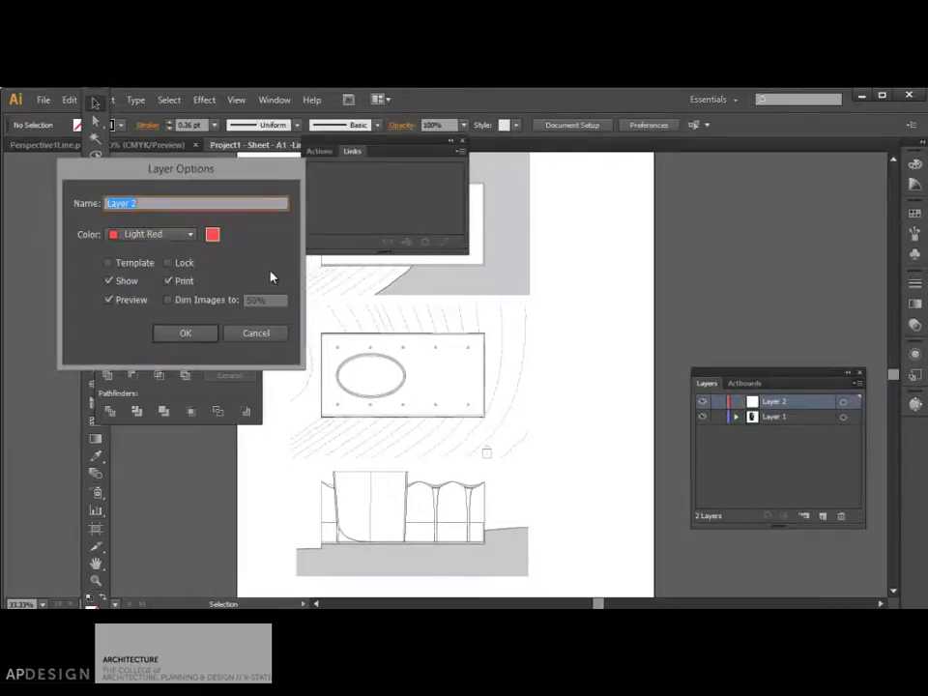
{"action": "type", "text": "ShadowLayer"}
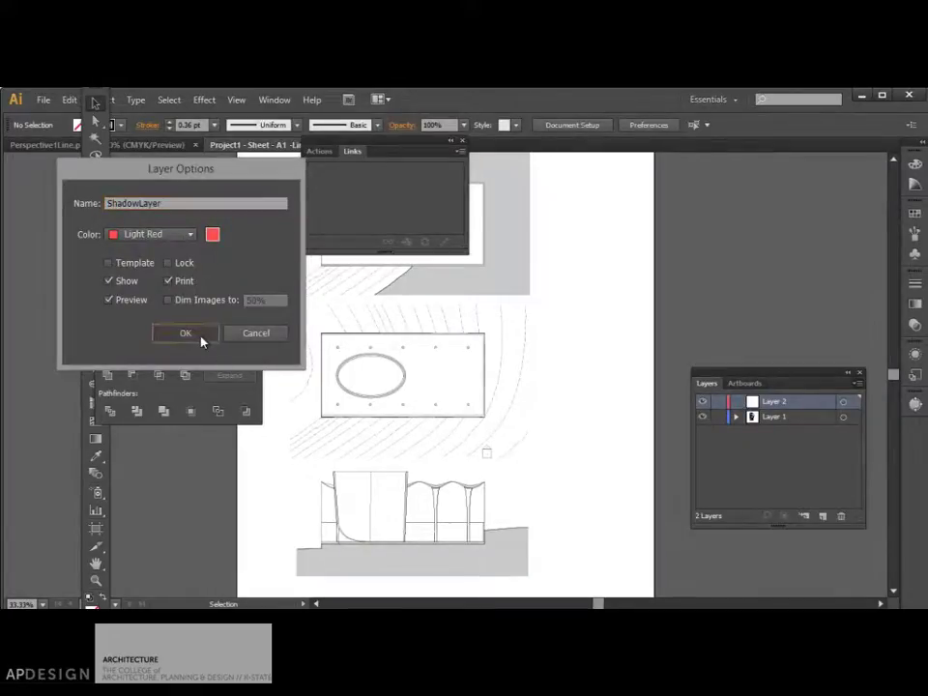
{"action": "left_click", "coordinate": [201, 337]}
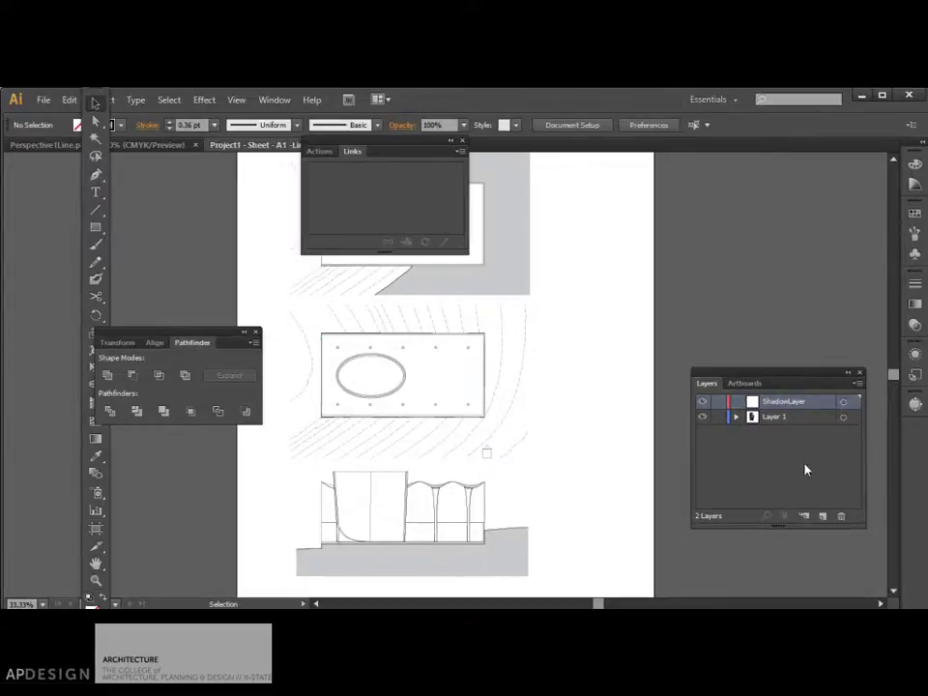
Place the Project1 - Sheet - A1Shadows PDF onto ShadowLayer.
{"action": "left_click", "coordinate": [43, 99]}
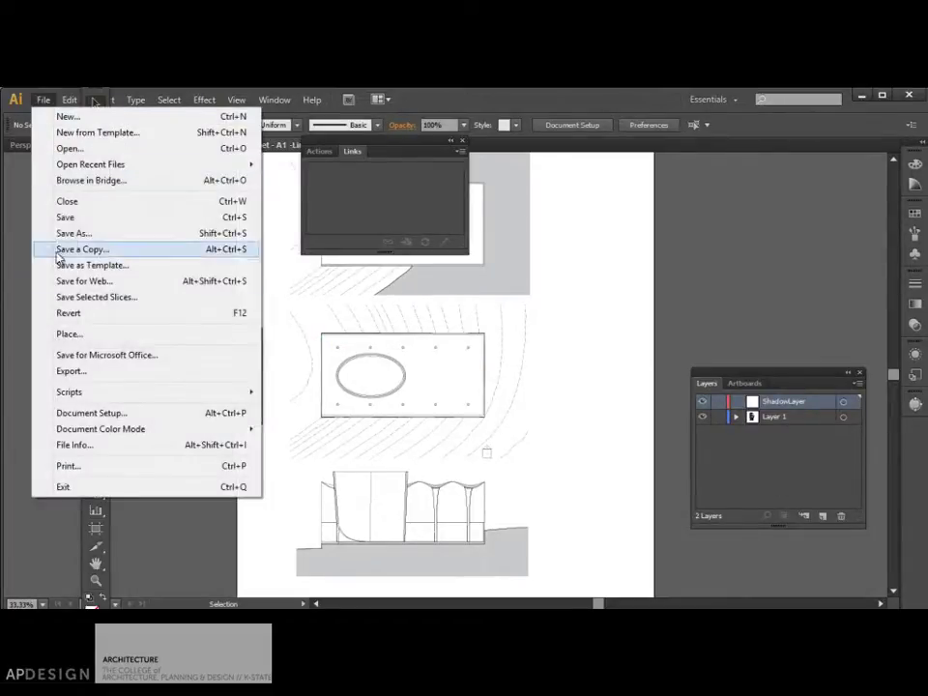
{"action": "left_click", "coordinate": [87, 335]}
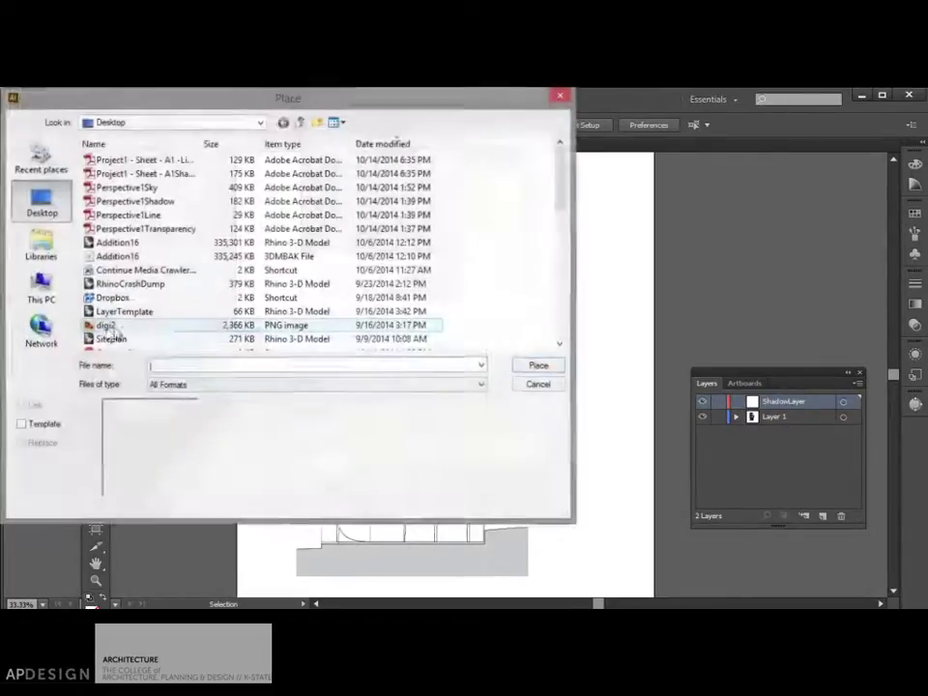
{"action": "left_click", "coordinate": [180, 175]}
{"action": "left_click", "coordinate": [538, 365]}
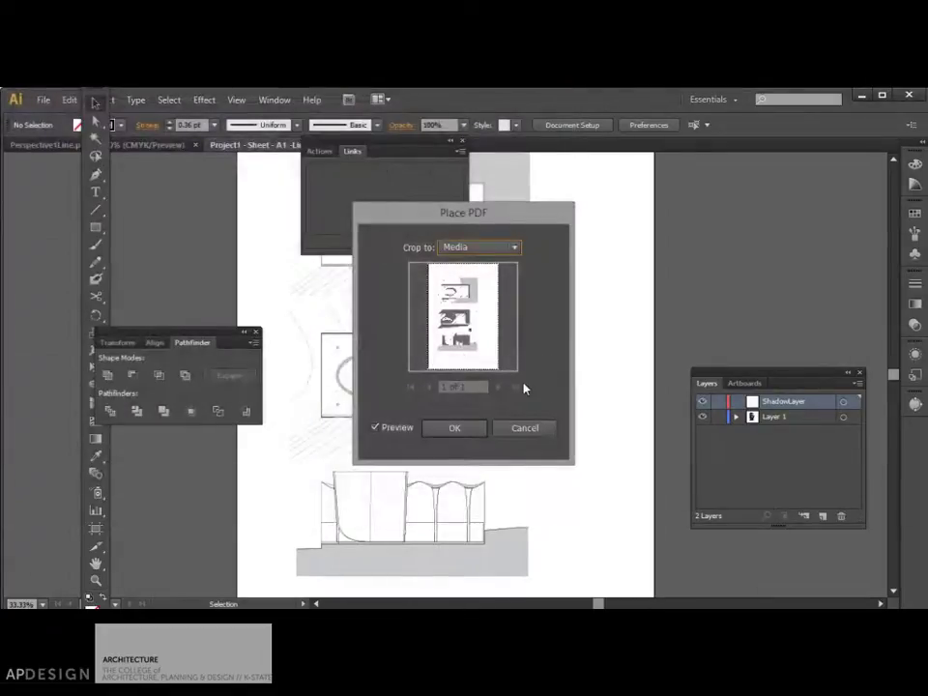
{"action": "left_click", "coordinate": [455, 429]}
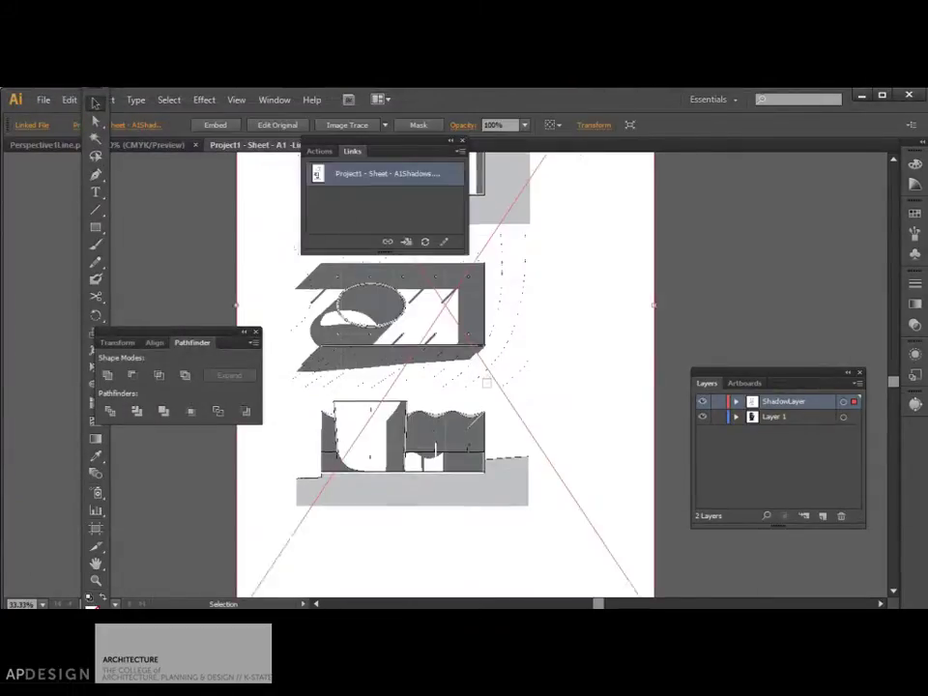
Drag ShadowLayer below Layer 1 in the Layers panel.
{"action": "scroll", "coordinate": [464, 377], "scroll_direction": "up", "scroll_amount": 3}
{"action": "left_click_drag", "start_coordinate": [783, 402], "coordinate": [790, 431]}
{"action": "scroll", "coordinate": [529, 435], "scroll_direction": "down", "scroll_amount": 2}
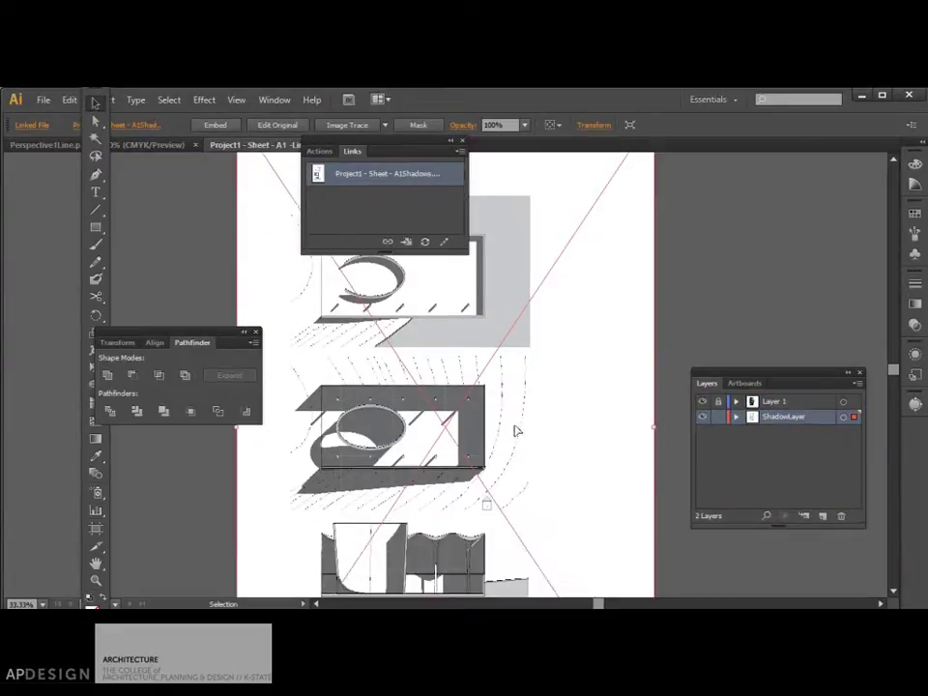
Nudge the placed shadow artwork into alignment with the linework, zooming in to verify the edges.
{"action": "mouse_move", "coordinate": [474, 437]}
{"action": "left_mouse_down"}
{"action": "mouse_move", "coordinate": [483, 416]}
{"action": "mouse_move", "coordinate": [480, 425]}
{"action": "left_mouse_up"}
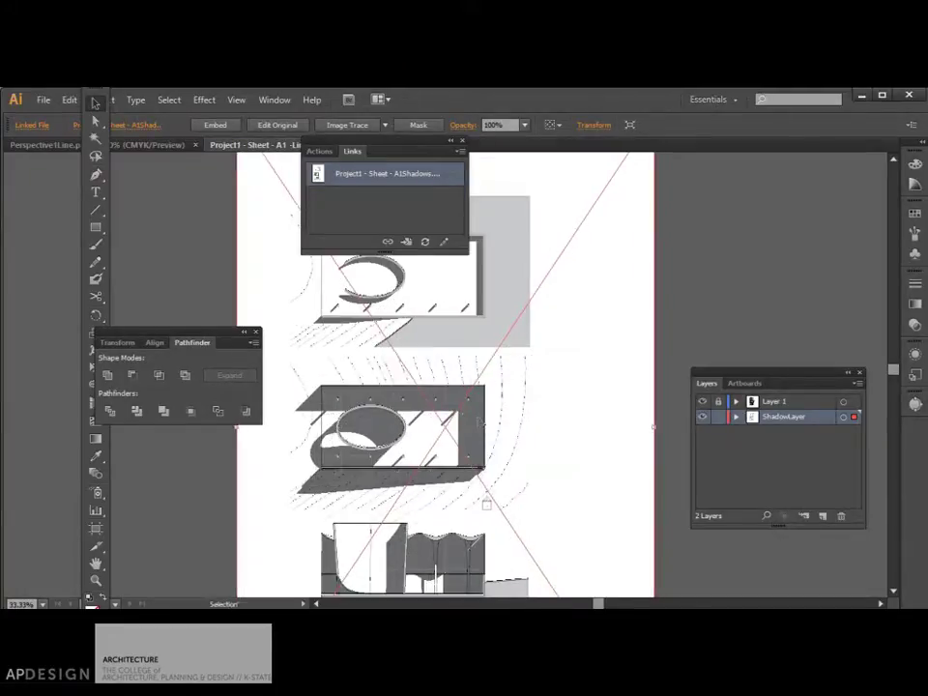
{"action": "key", "text": "ctrl+plus"}
{"action": "key", "text": "ctrl+plus"}
{"action": "key", "text": "ctrl+plus"}
{"action": "key", "text": "ctrl+plus"}
{"action": "key", "text": "ctrl+plus"}
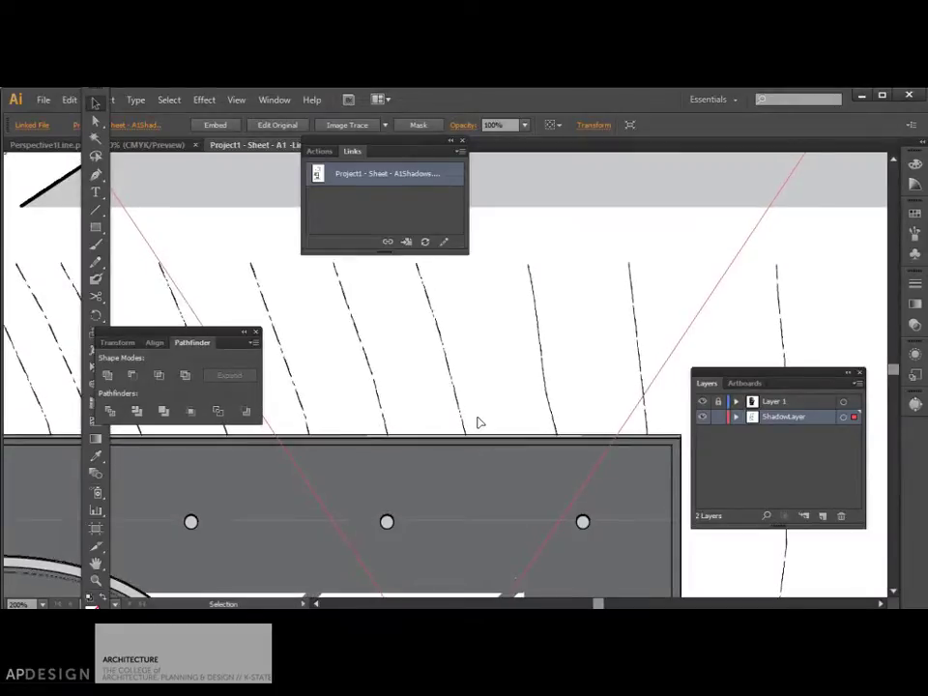
{"action": "scroll", "coordinate": [476, 422], "scroll_direction": "up", "scroll_amount": 10}
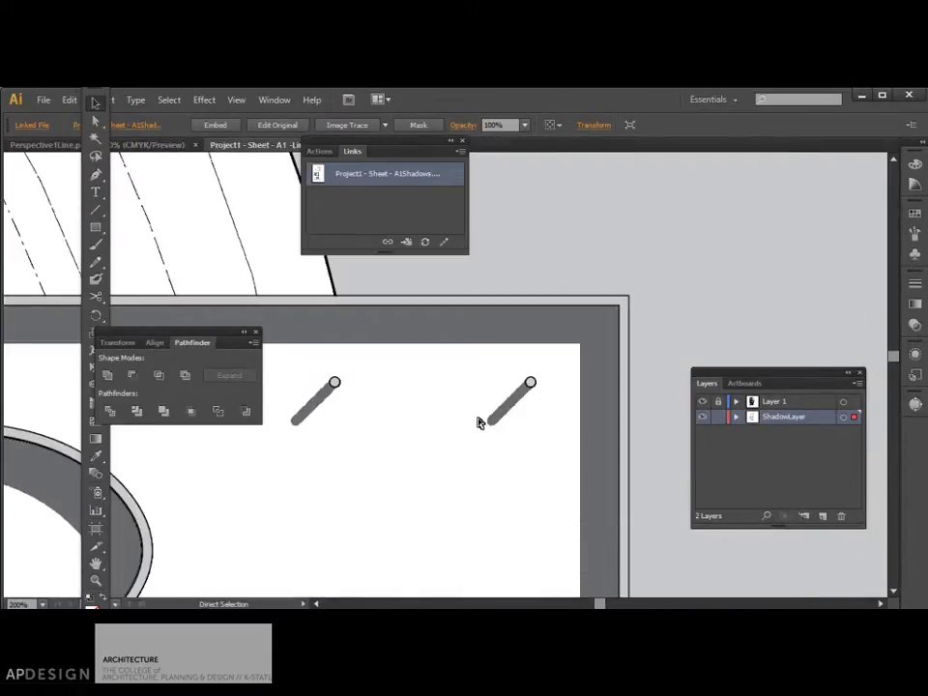
{"action": "key", "text": "ctrl+minus"}
{"action": "key", "text": "ctrl+minus"}
{"action": "key", "text": "ctrl+minus"}
{"action": "key", "text": "ctrl+minus"}
{"action": "key", "text": "ctrl+minus"}
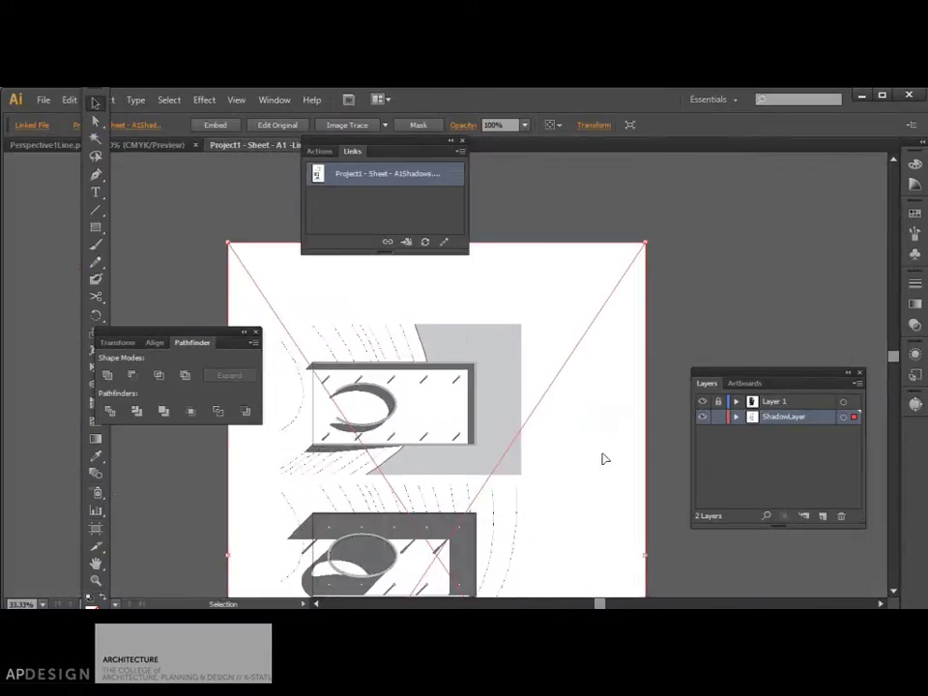
{"action": "scroll", "coordinate": [524, 526], "scroll_direction": "down", "scroll_amount": 3}
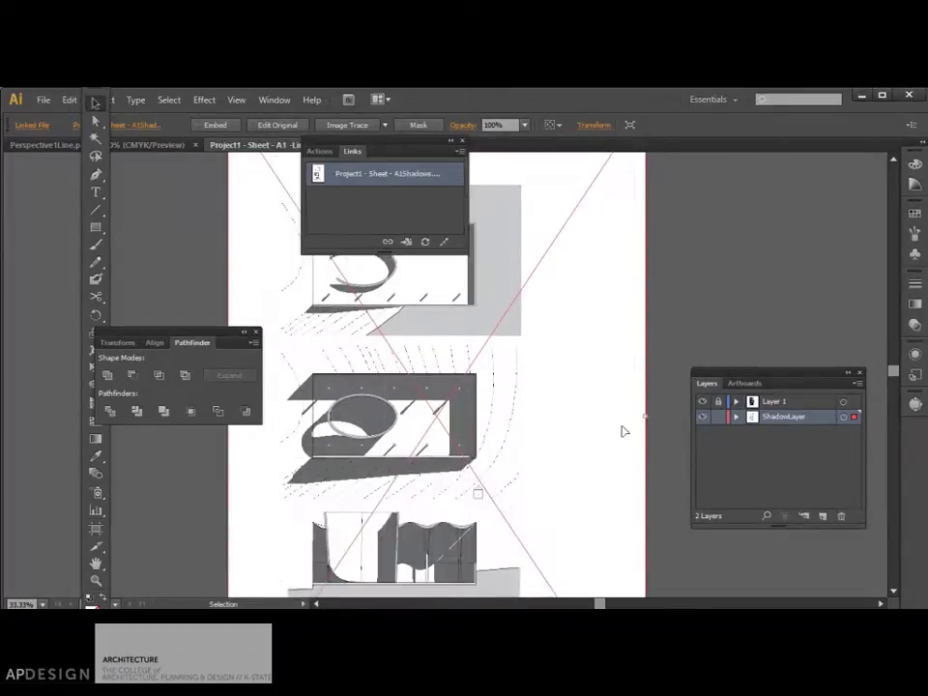
{"action": "scroll", "coordinate": [483, 464], "scroll_direction": "up", "scroll_amount": 3}
{"action": "key", "text": "ctrl+plus"}
{"action": "key", "text": "ctrl+plus"}
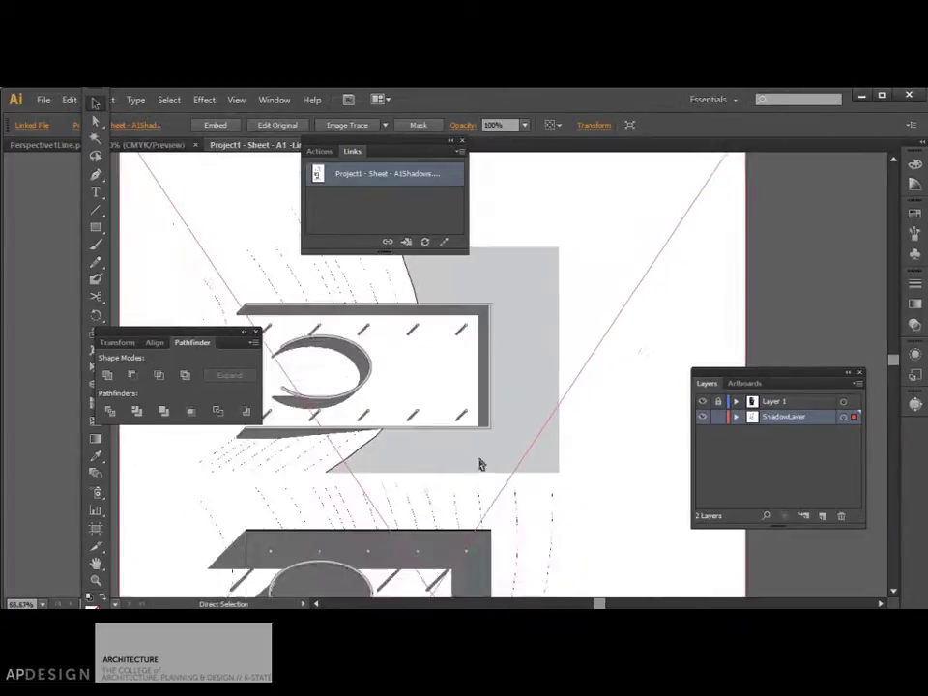
{"action": "key", "text": "ctrl+plus"}
{"action": "key", "text": "ctrl+plus"}
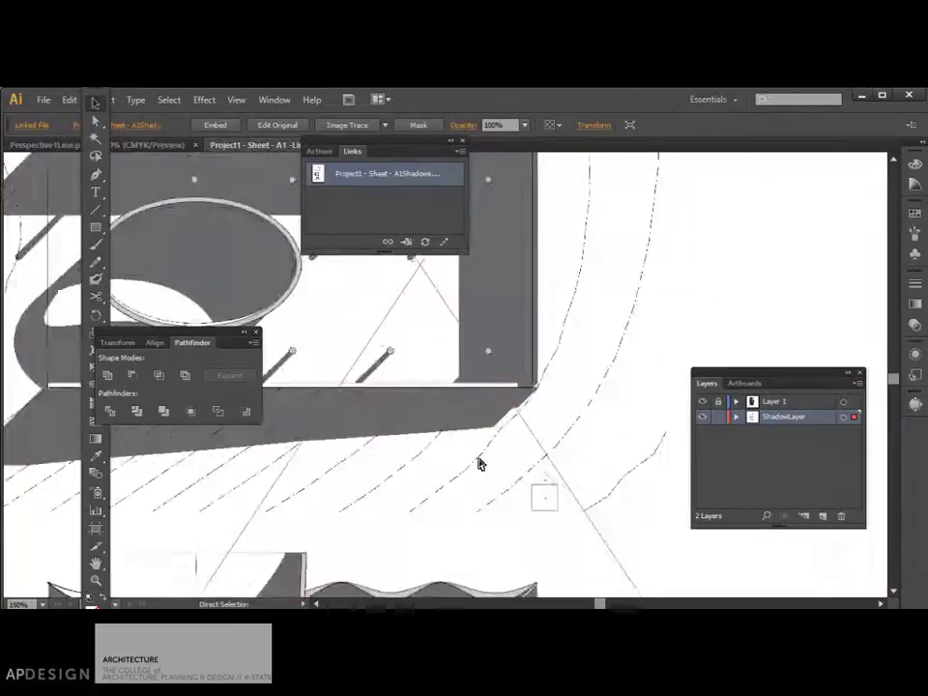
{"action": "key", "text": "ctrl+plus"}
{"action": "key", "text": "ctrl+plus"}
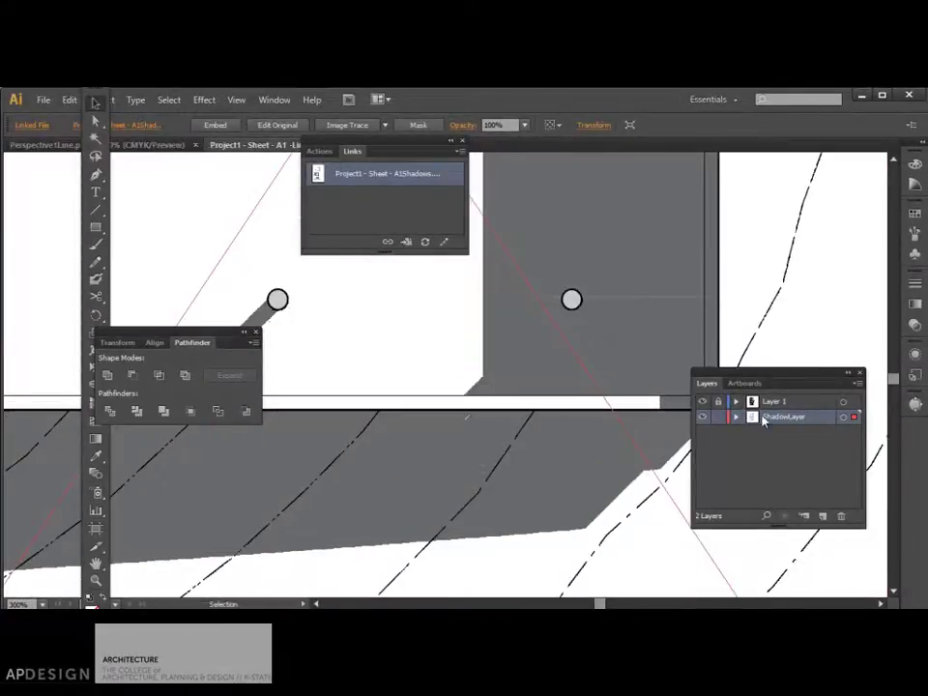
Target ShadowLayer, set its Transparency opacity to 50%, and zoom out to review the sheet.
{"action": "left_click", "coordinate": [843, 417]}
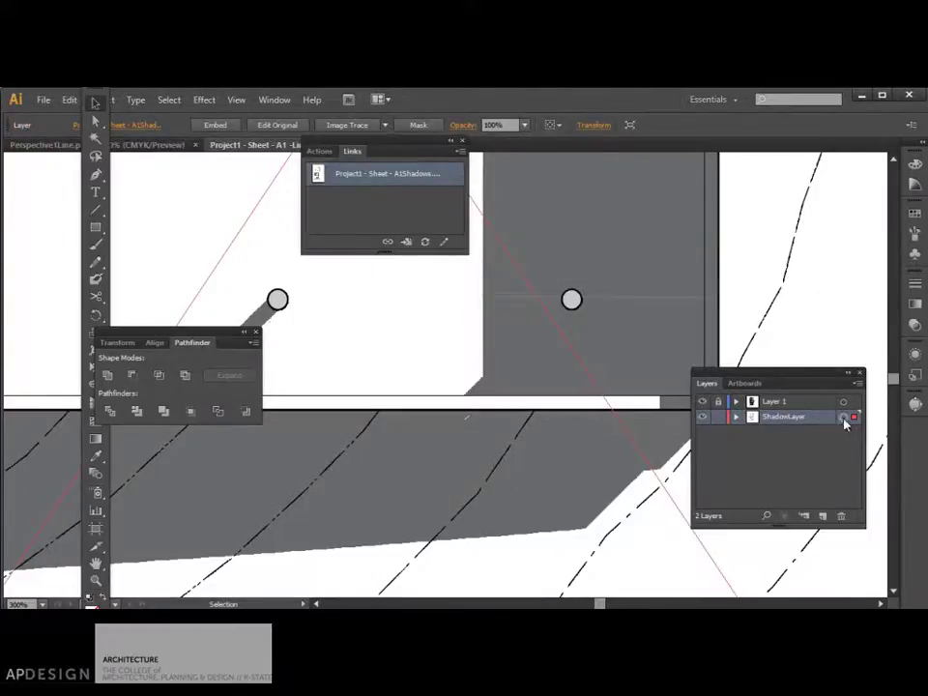
{"action": "left_click", "coordinate": [915, 355]}
{"action": "left_click", "coordinate": [889, 292]}
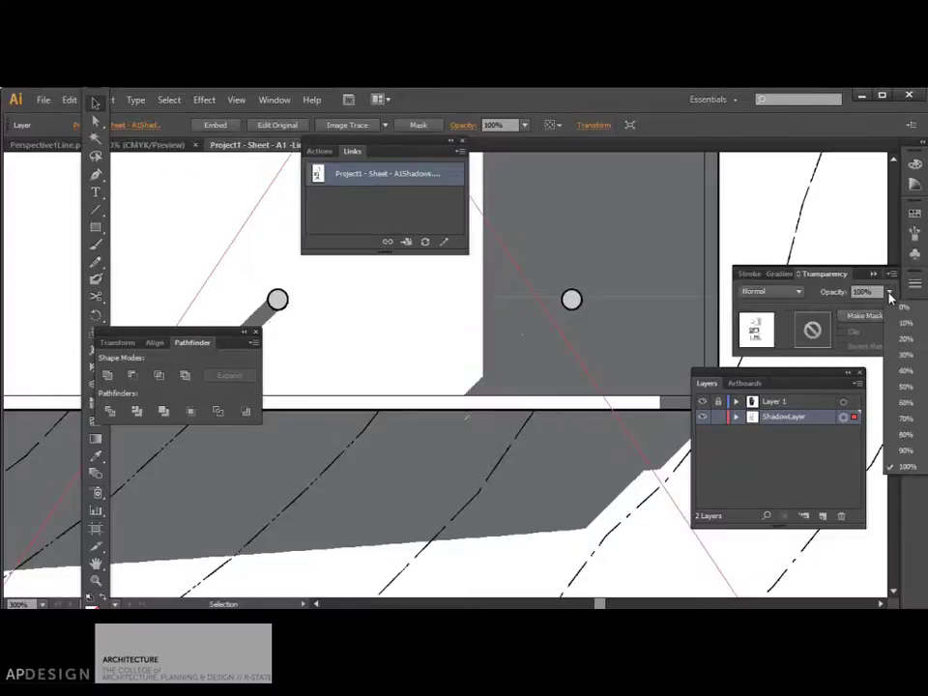
{"action": "left_click", "coordinate": [900, 387]}
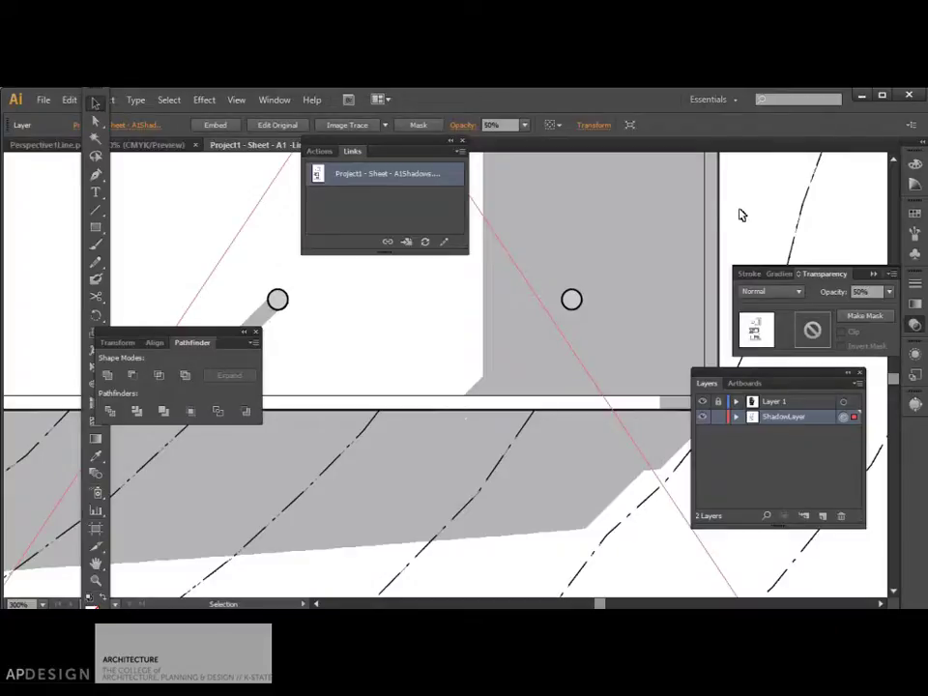
{"action": "key", "text": "ctrl+0"}
{"action": "key", "text": "ctrl+minus"}
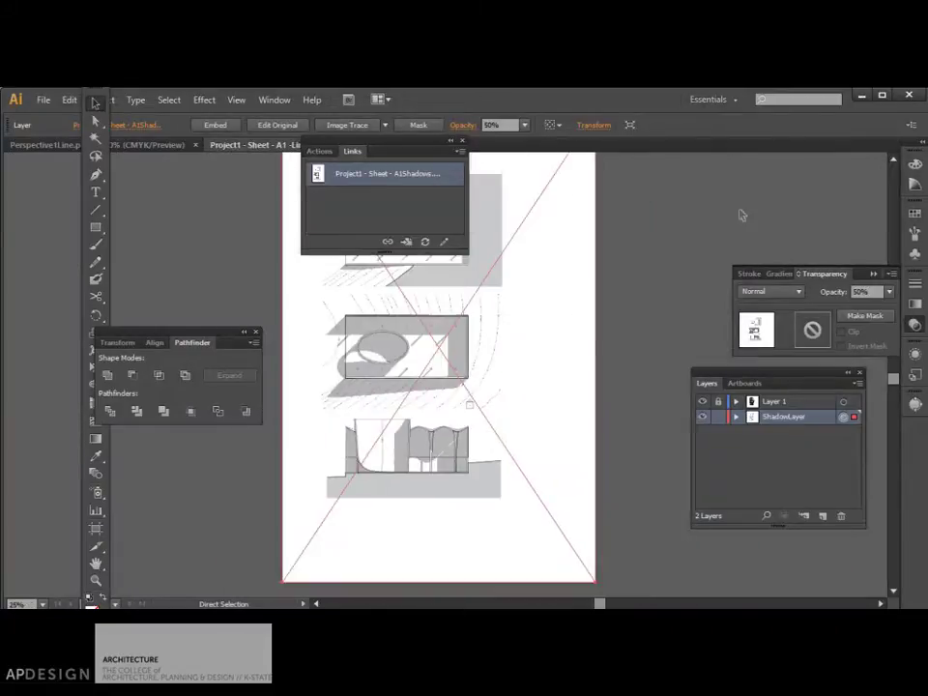
{"action": "key", "text": "v"}
{"action": "left_click", "coordinate": [618, 263]}
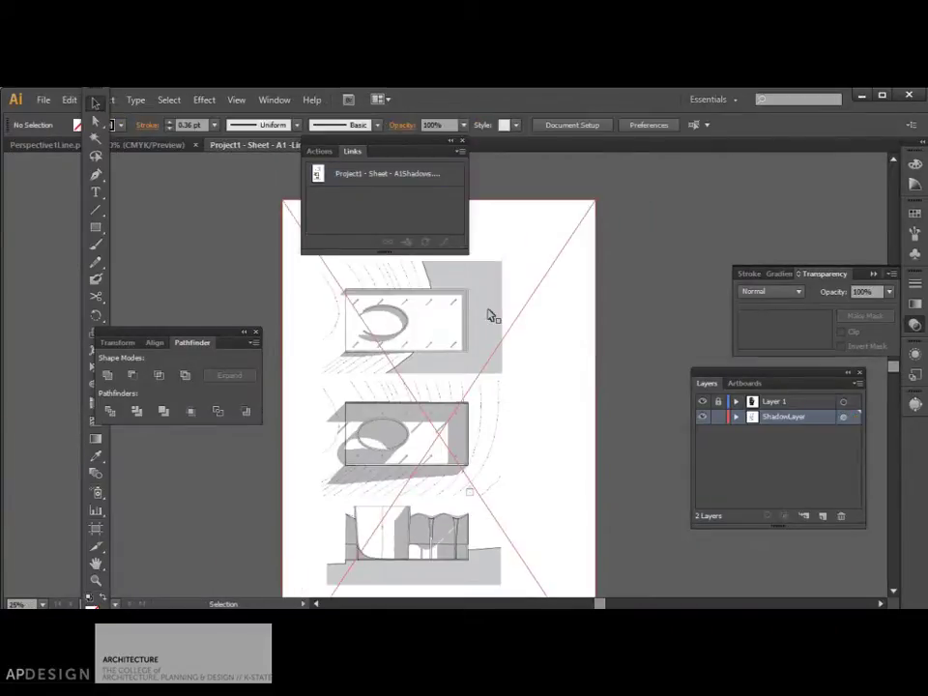
{"action": "left_click", "coordinate": [536, 488]}
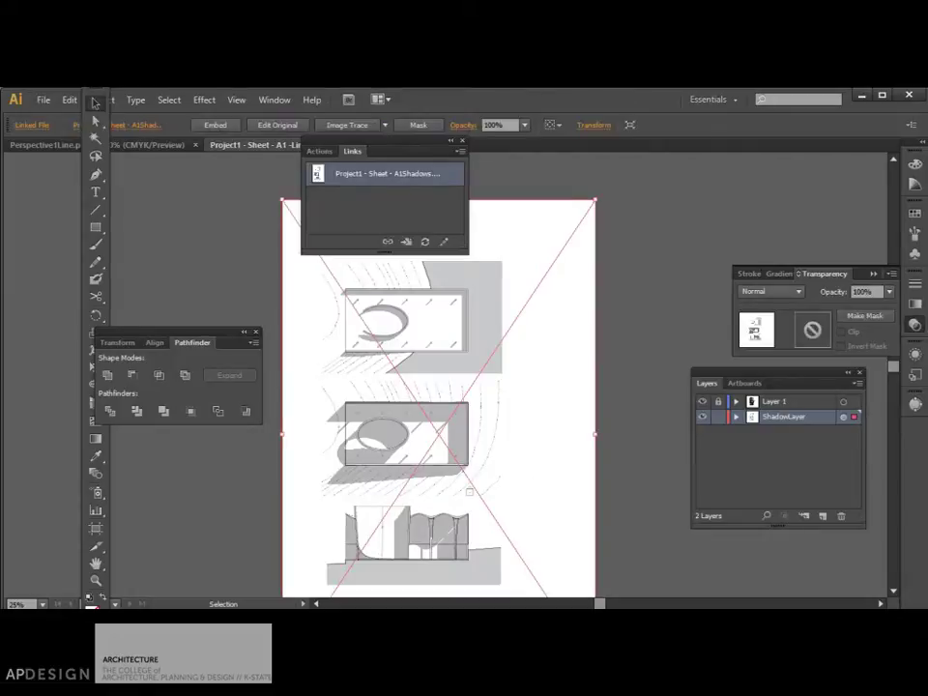